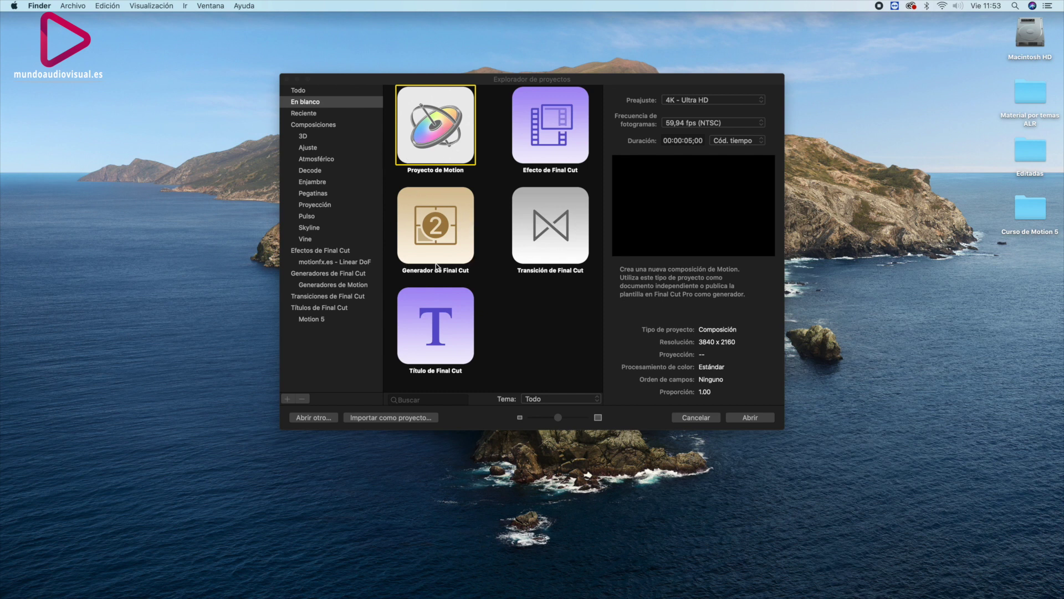
Choose the Final Cut title template at 4K Ultra HD and 25 fps, with a 00:00:05:00 duration.
{"action": "left_click", "coordinate": [439, 206]}
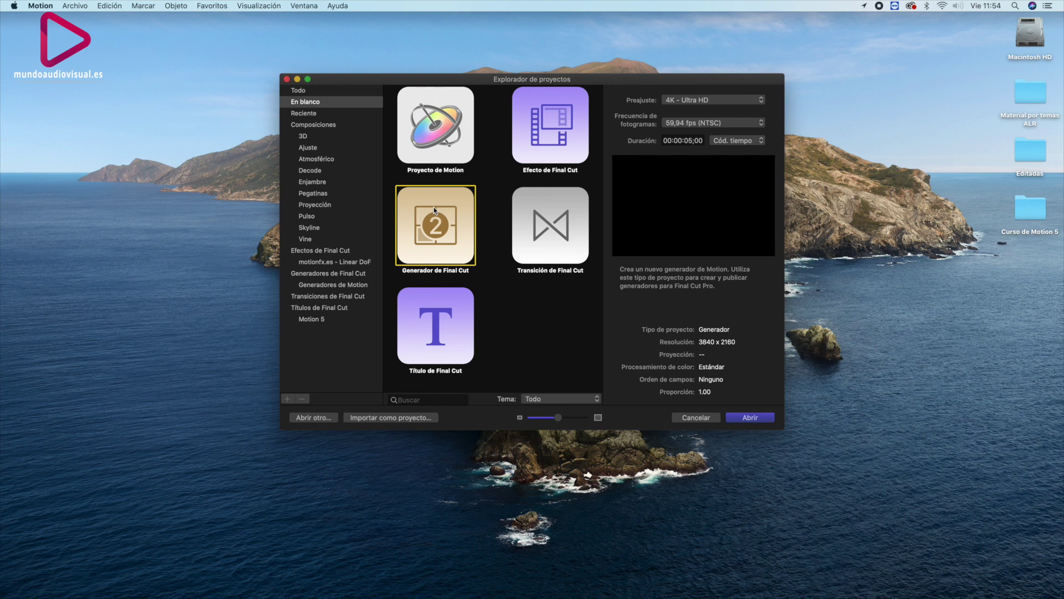
{"action": "left_click", "coordinate": [456, 351]}
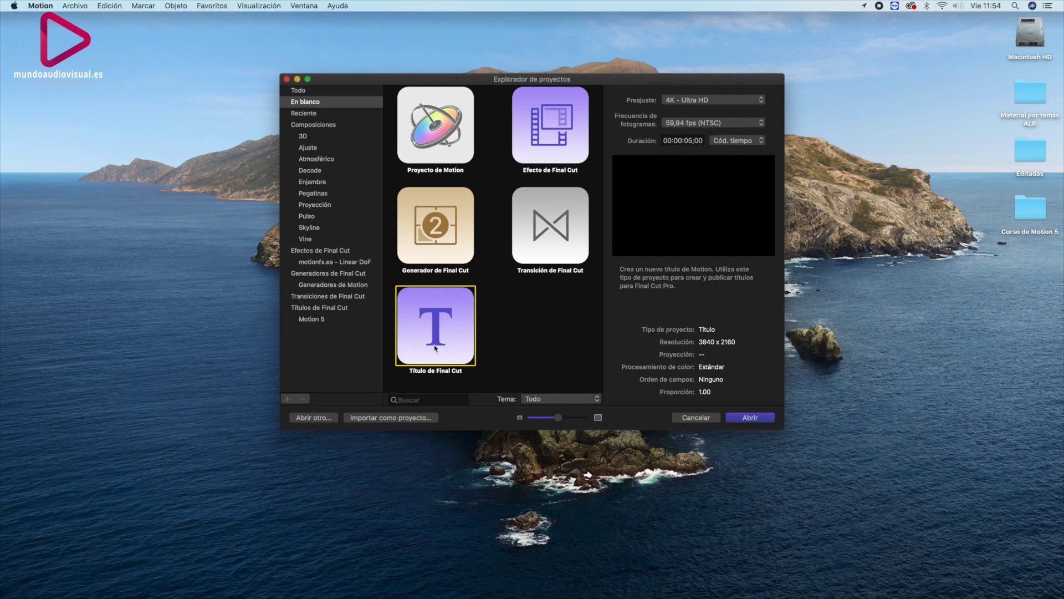
{"action": "left_click", "coordinate": [756, 101]}
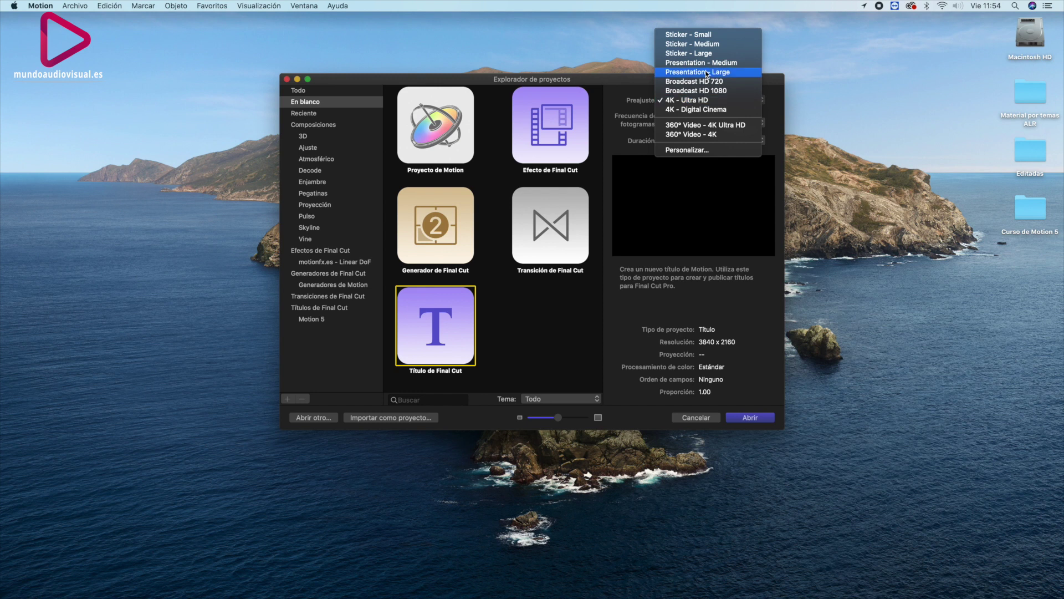
{"action": "left_click", "coordinate": [711, 100]}
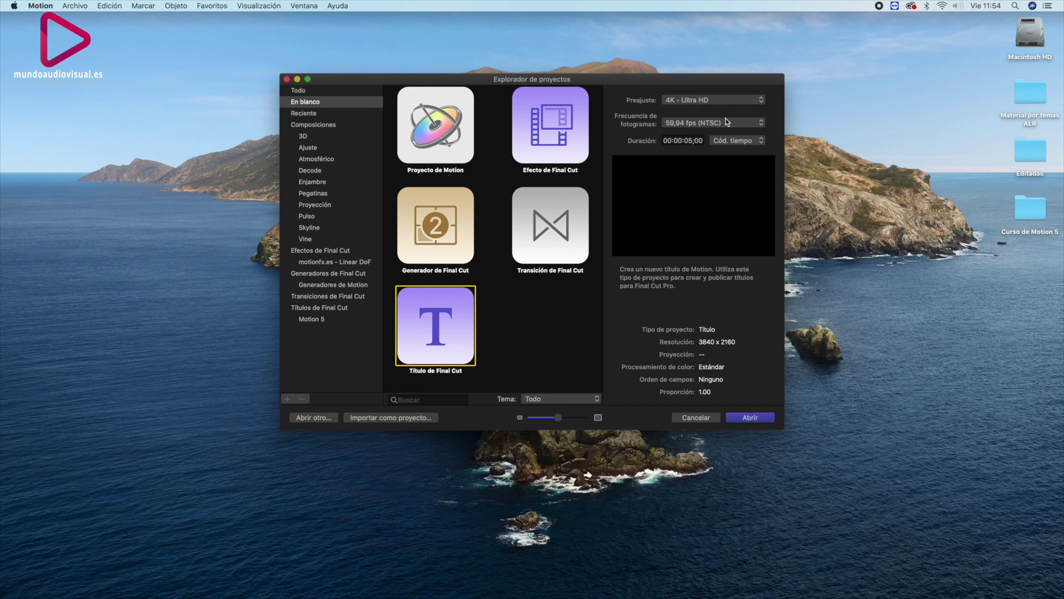
{"action": "left_click", "coordinate": [725, 121]}
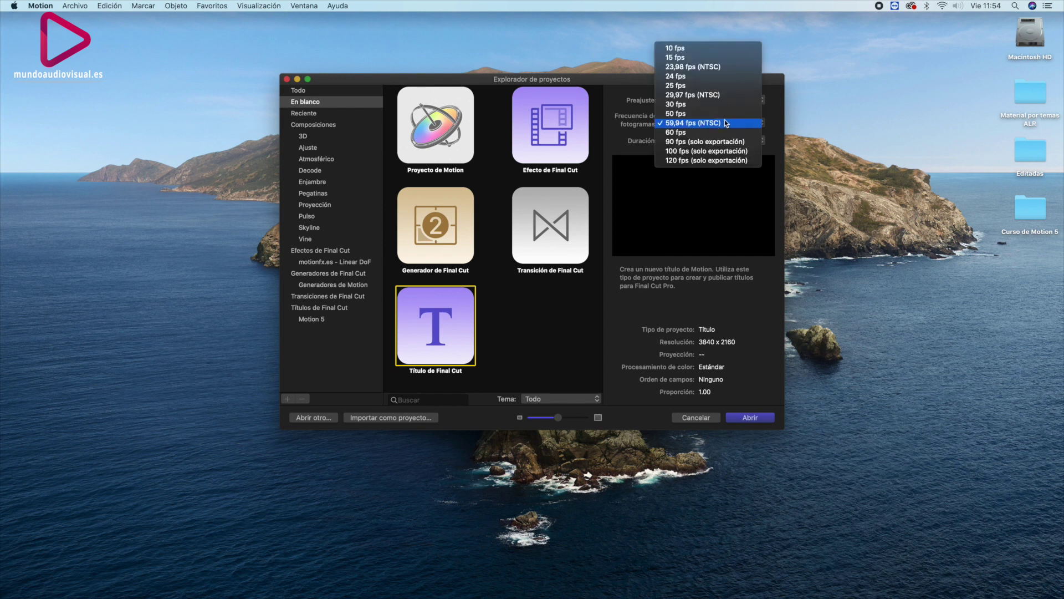
{"action": "left_click", "coordinate": [711, 86]}
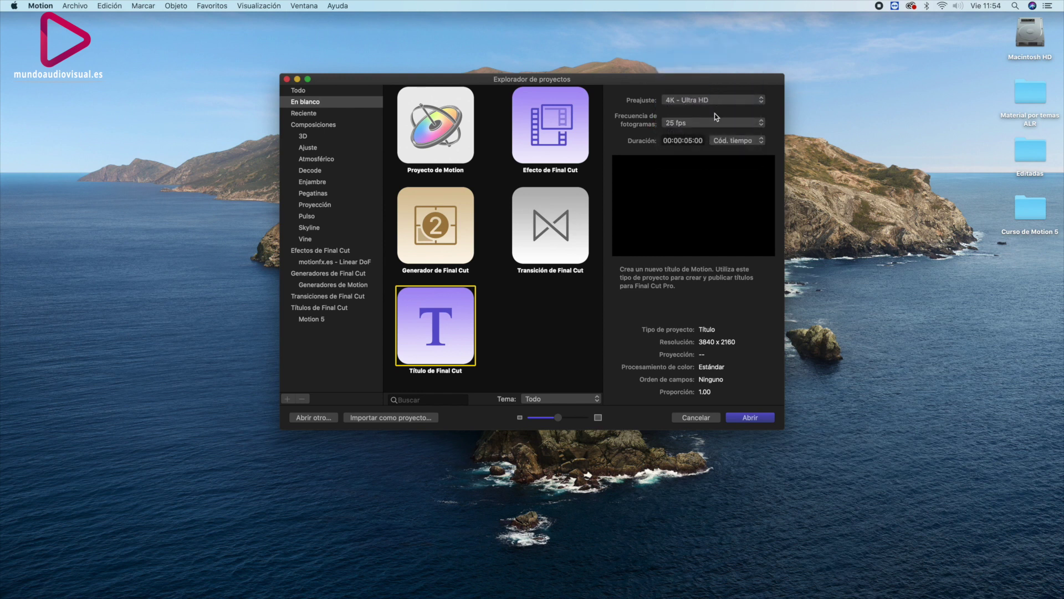
{"action": "left_click_drag", "start_coordinate": [678, 140], "coordinate": [704, 140]}
Create the untitled title project and set the canvas zoom to Ajustar (Fit).
{"action": "left_click", "coordinate": [762, 419]}
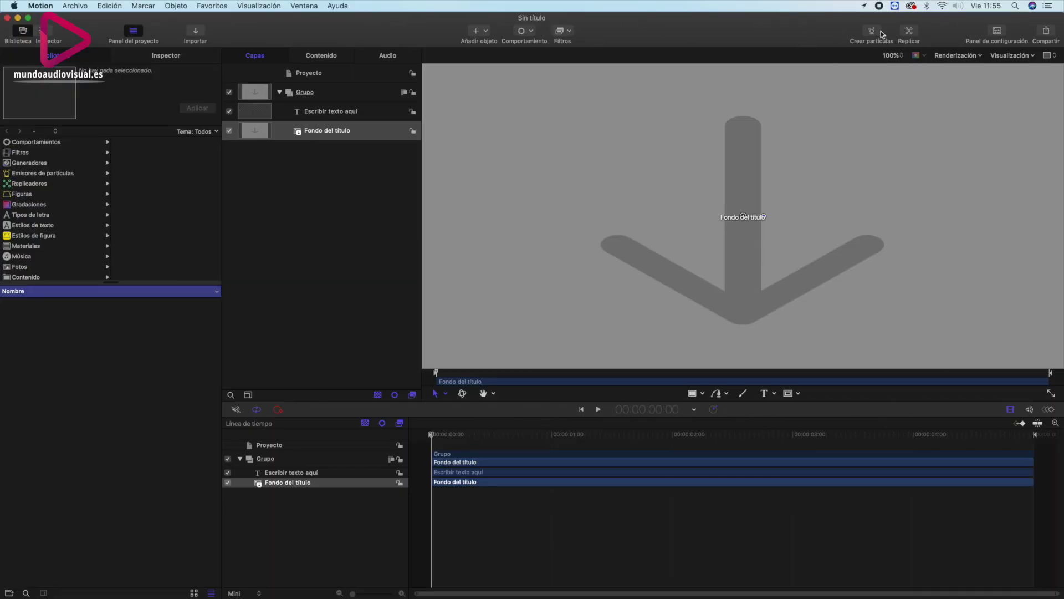
{"action": "left_click", "coordinate": [899, 59]}
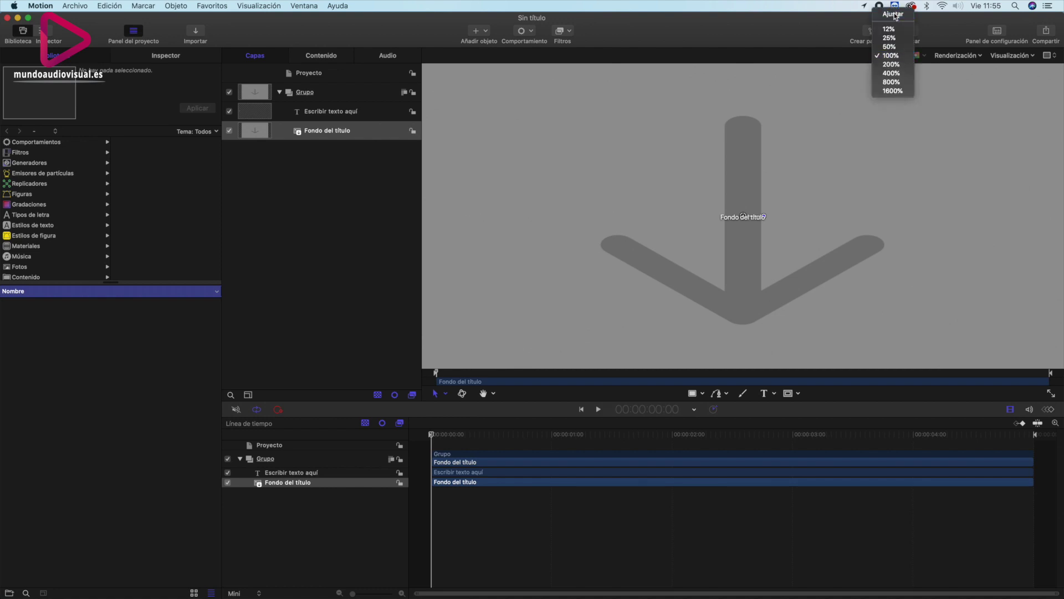
{"action": "left_click", "coordinate": [893, 101]}
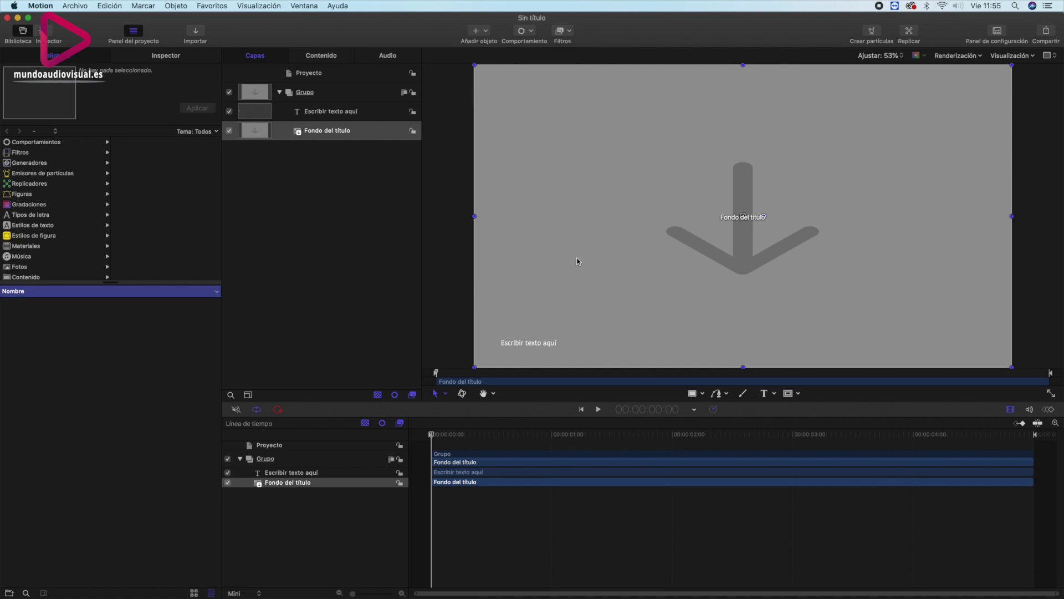
Centre-align the 'Escribir texto aquí' text both ways and narrow its box into the lower-right corner.
{"action": "left_click", "coordinate": [339, 117]}
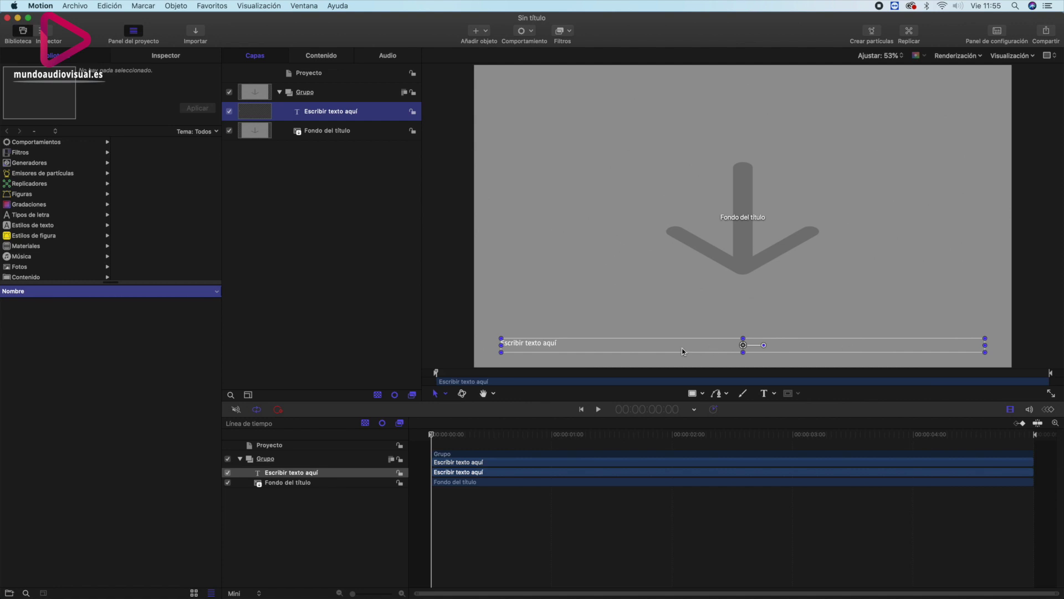
{"action": "double_click", "coordinate": [554, 347]}
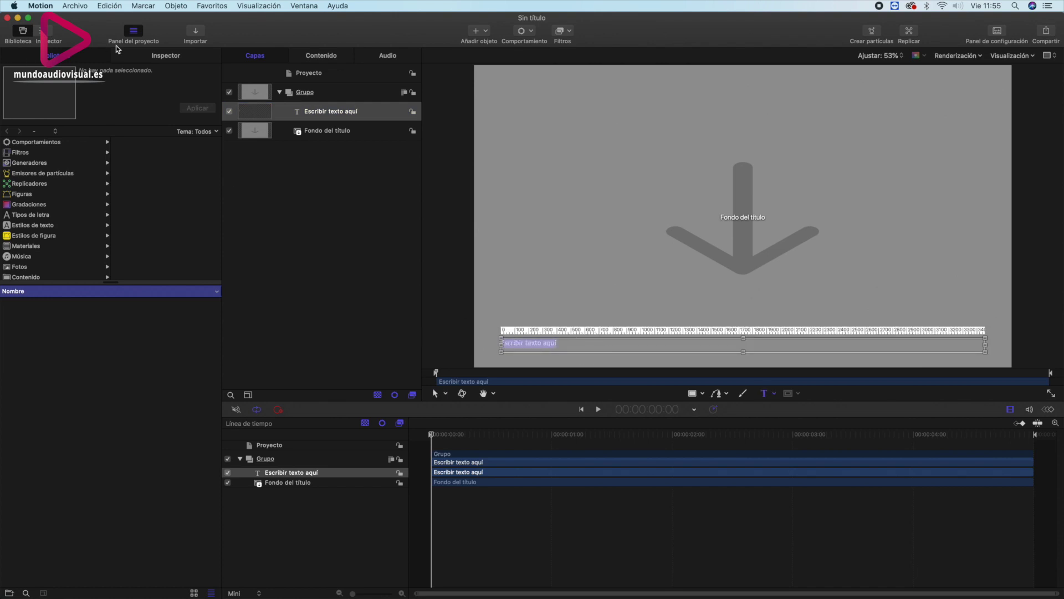
{"action": "left_click", "coordinate": [188, 59]}
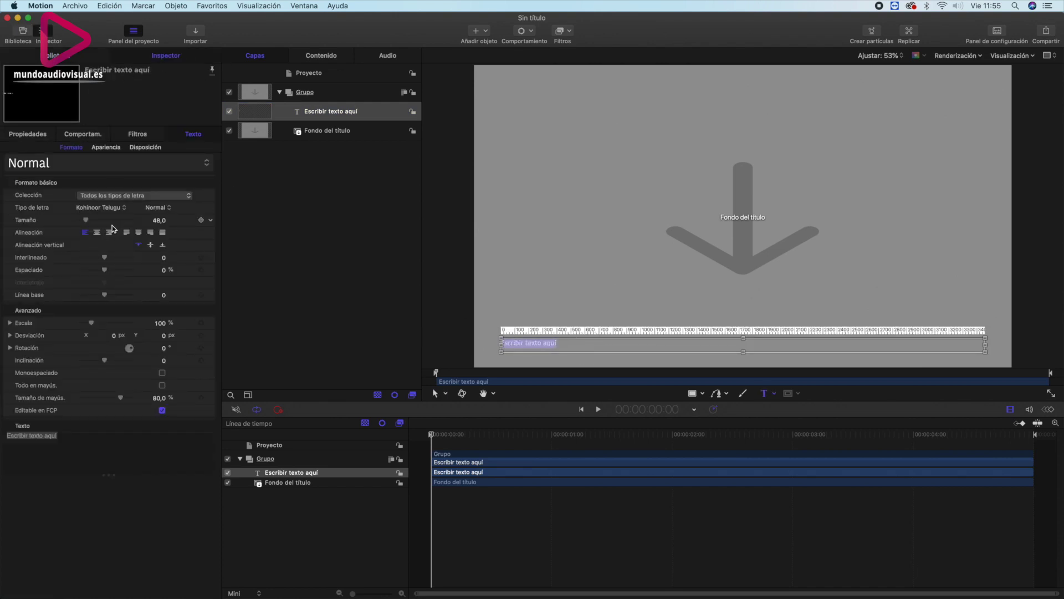
{"action": "left_click", "coordinate": [97, 232]}
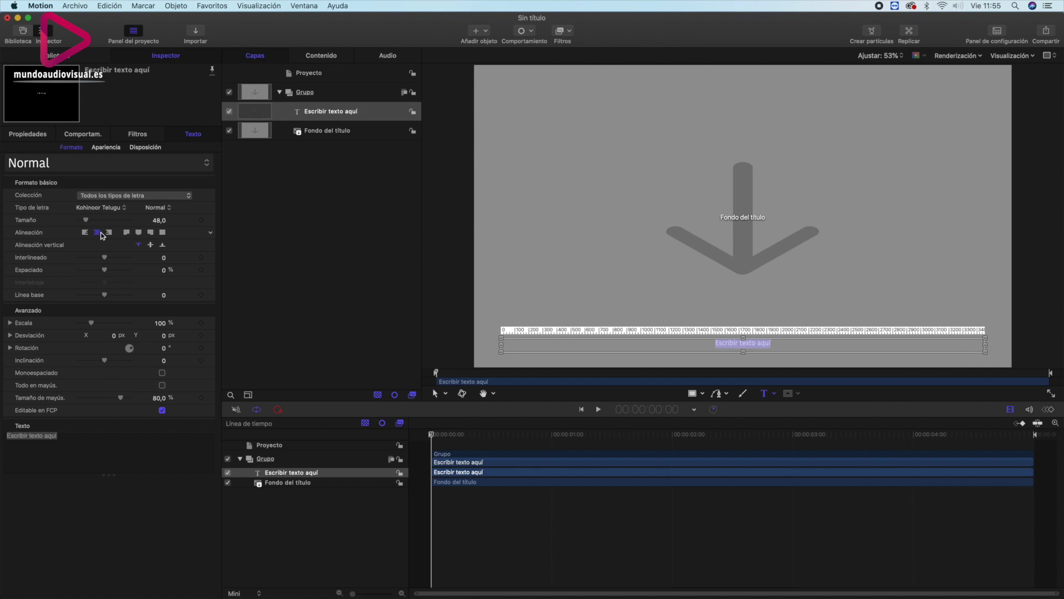
{"action": "left_click", "coordinate": [151, 244]}
{"action": "mouse_move", "coordinate": [502, 348]}
{"action": "left_mouse_down"}
{"action": "mouse_move", "coordinate": [902, 344]}
{"action": "mouse_move", "coordinate": [931, 327]}
{"action": "left_mouse_up"}
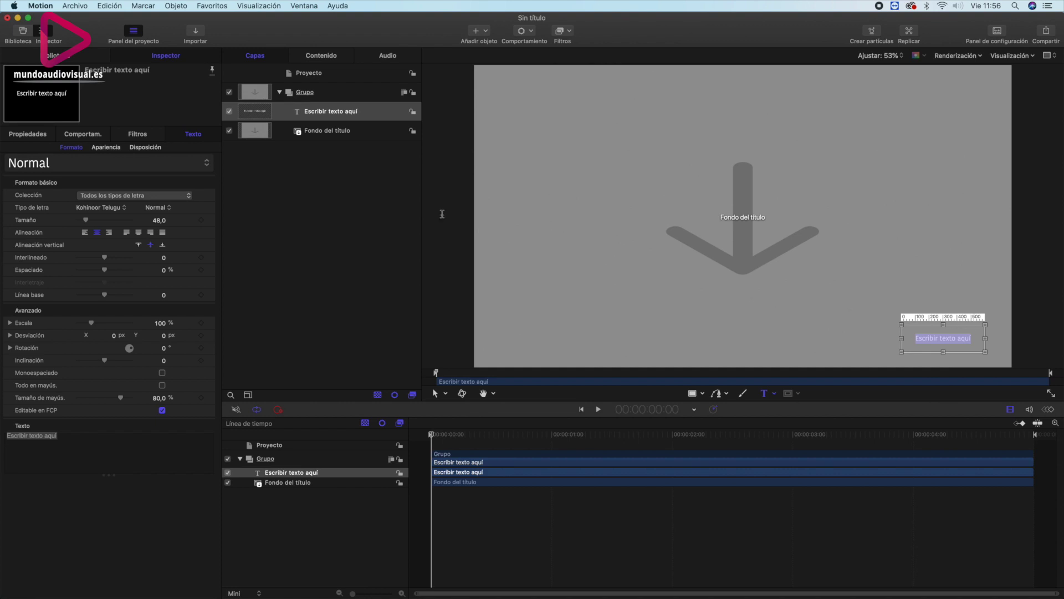
{"action": "left_click", "coordinate": [340, 69]}
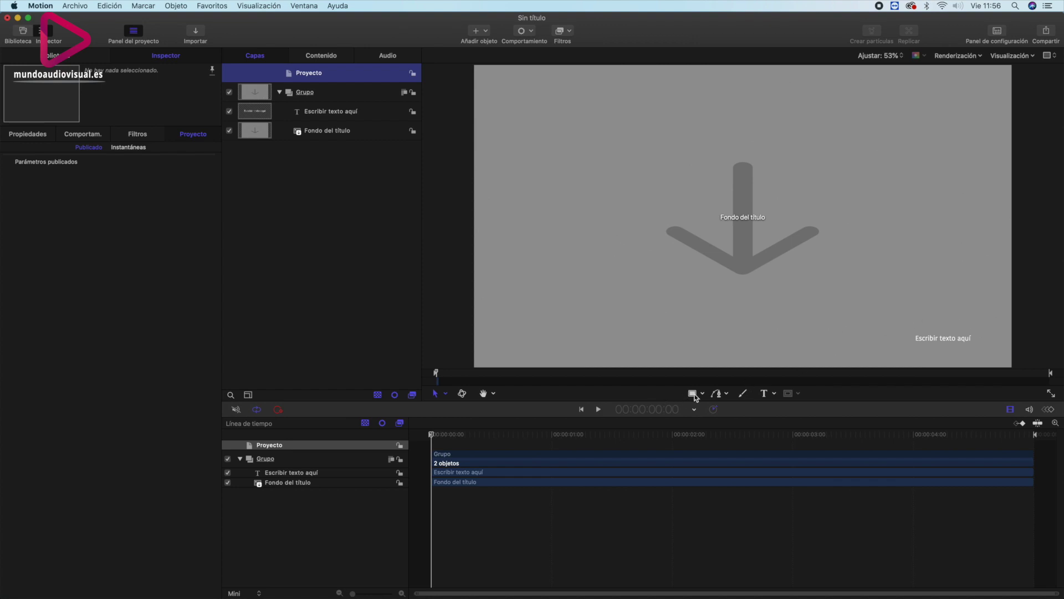
Draw a rectangle in the lower-right corner of the frame and widen it to the left.
{"action": "left_click", "coordinate": [693, 394]}
{"action": "left_click_drag", "start_coordinate": [894, 316], "coordinate": [1001, 361]}
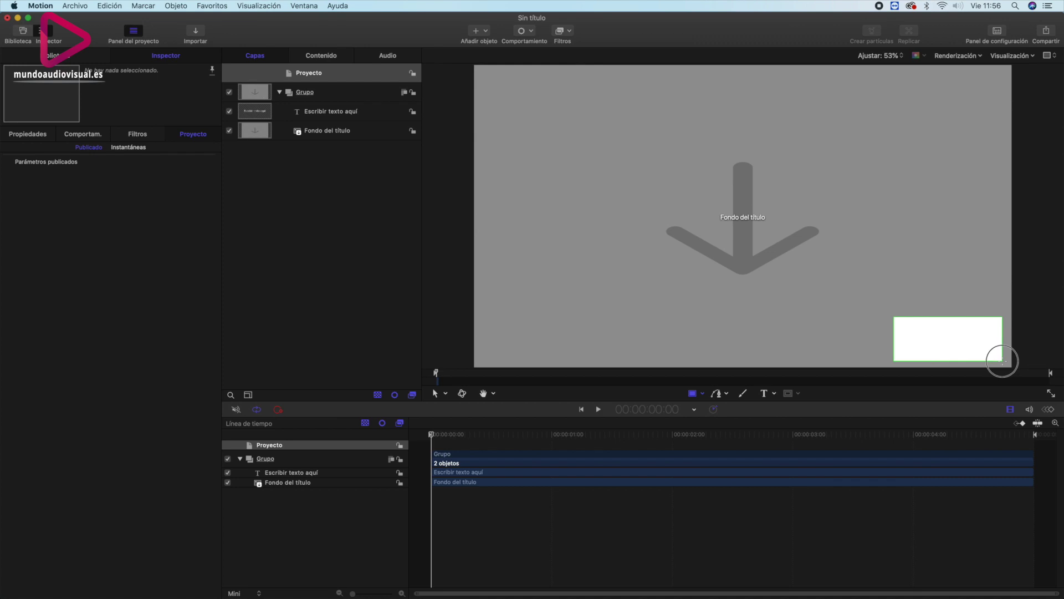
{"action": "left_click", "coordinate": [438, 398]}
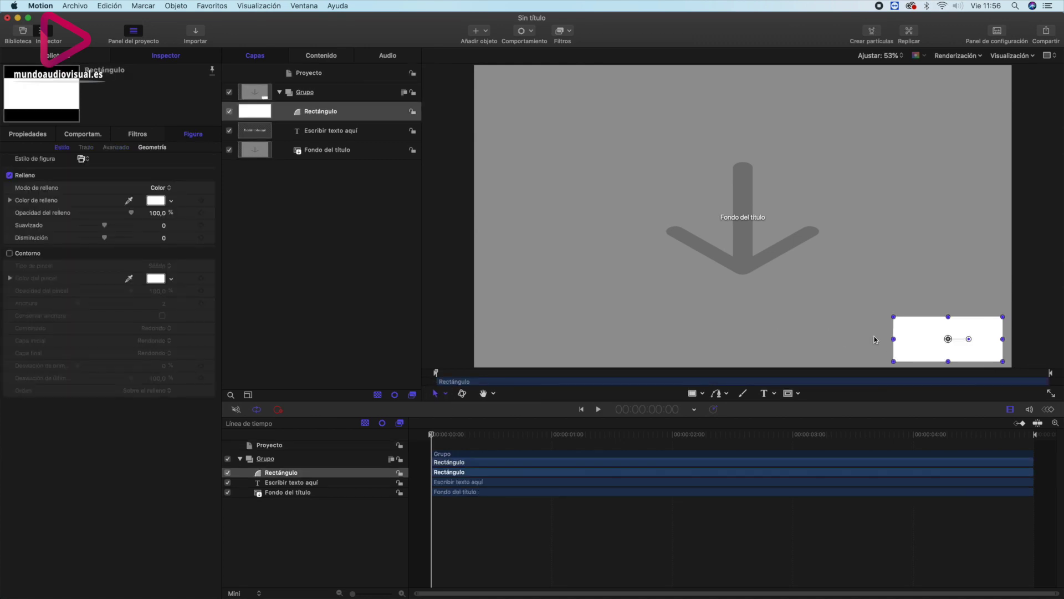
{"action": "left_click_drag", "start_coordinate": [893, 339], "coordinate": [855, 338]}
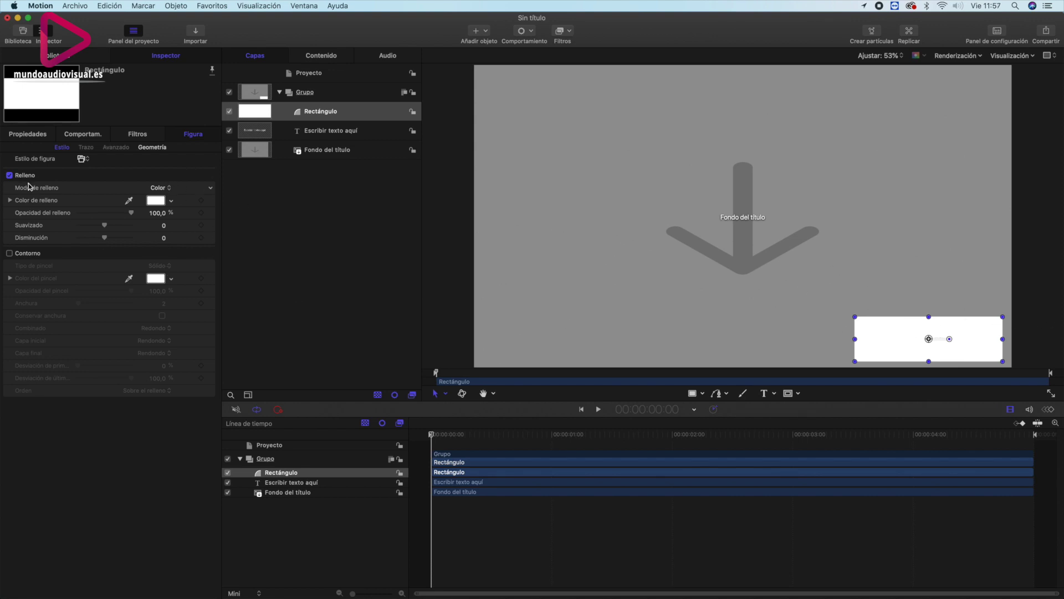
Turn off the rectangle's Relleno fill and give it a white Contorno outline of width 25.
{"action": "left_click", "coordinate": [9, 175]}
{"action": "left_click", "coordinate": [9, 253]}
{"action": "left_click_drag", "start_coordinate": [81, 306], "coordinate": [95, 308]}
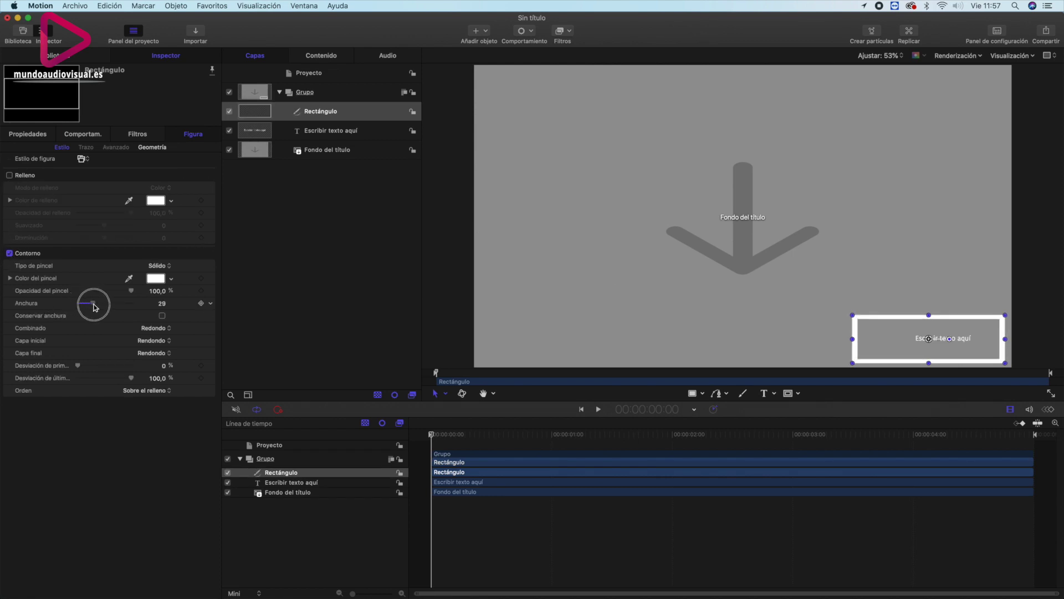
{"action": "left_click_drag", "start_coordinate": [94, 308], "coordinate": [93, 308]}
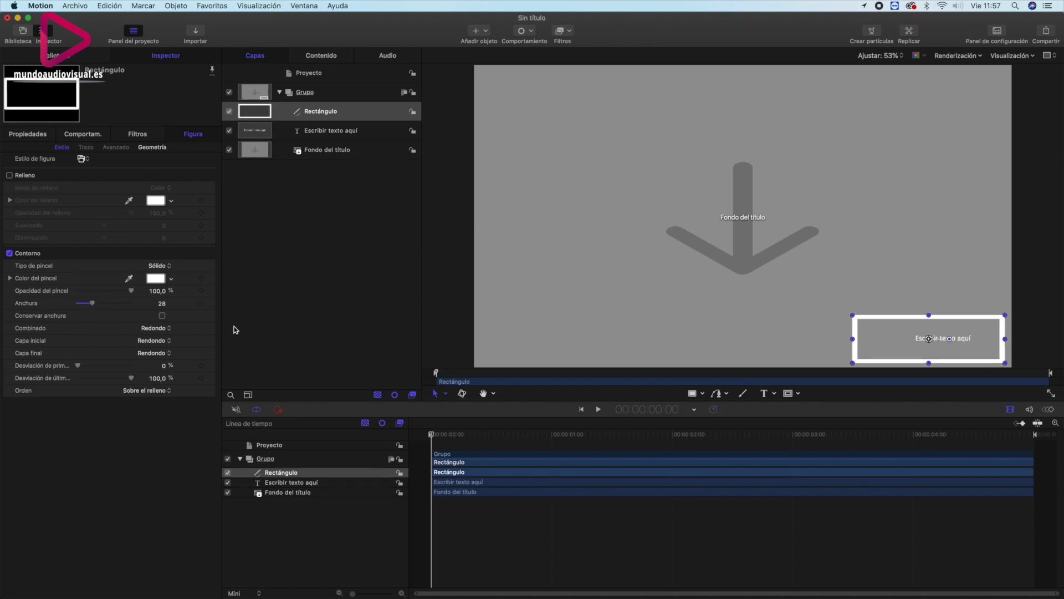
{"action": "left_click", "coordinate": [163, 305]}
{"action": "type", "text": "25"}
{"action": "key", "text": "Return"}
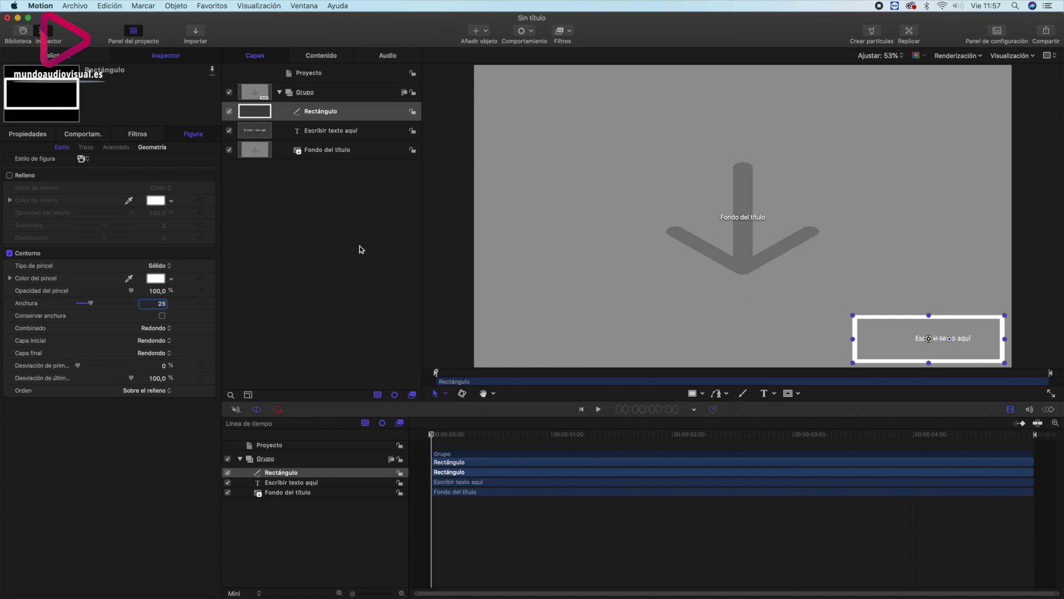
Move the placeholder text left inside the rectangle and widen and lower its text box.
{"action": "left_click", "coordinate": [364, 133]}
{"action": "left_click_drag", "start_coordinate": [943, 343], "coordinate": [904, 338]}
{"action": "double_click", "coordinate": [893, 334]}
{"action": "left_click_drag", "start_coordinate": [949, 335], "coordinate": [997, 337]}
{"action": "left_click_drag", "start_coordinate": [929, 349], "coordinate": [931, 357]}
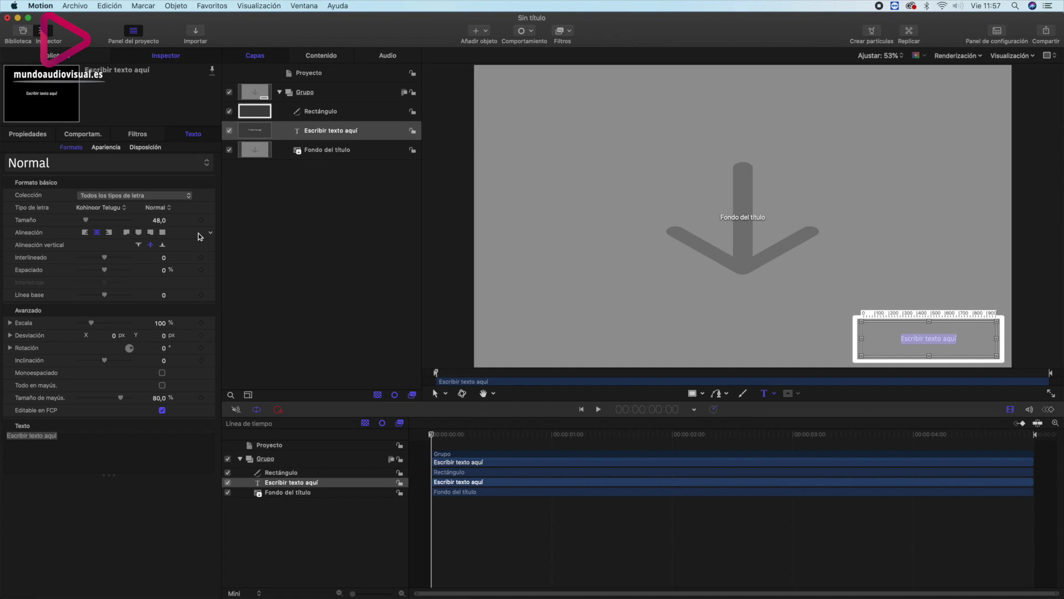
{"action": "left_click", "coordinate": [306, 81]}
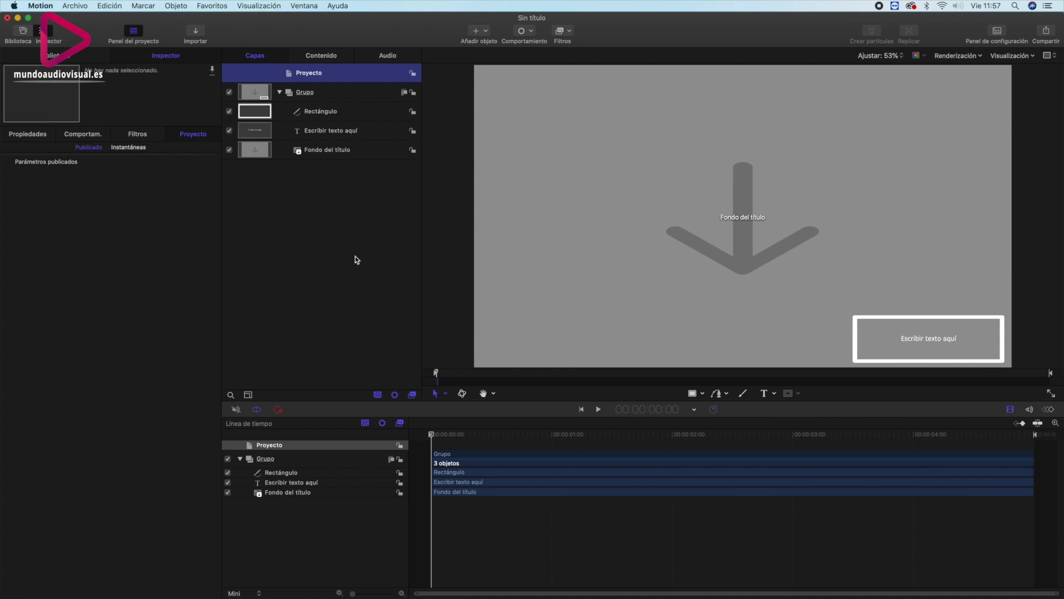
Set the rectangle outline's Capa inicial and Capa final to Cuadrado.
{"action": "left_click", "coordinate": [352, 114]}
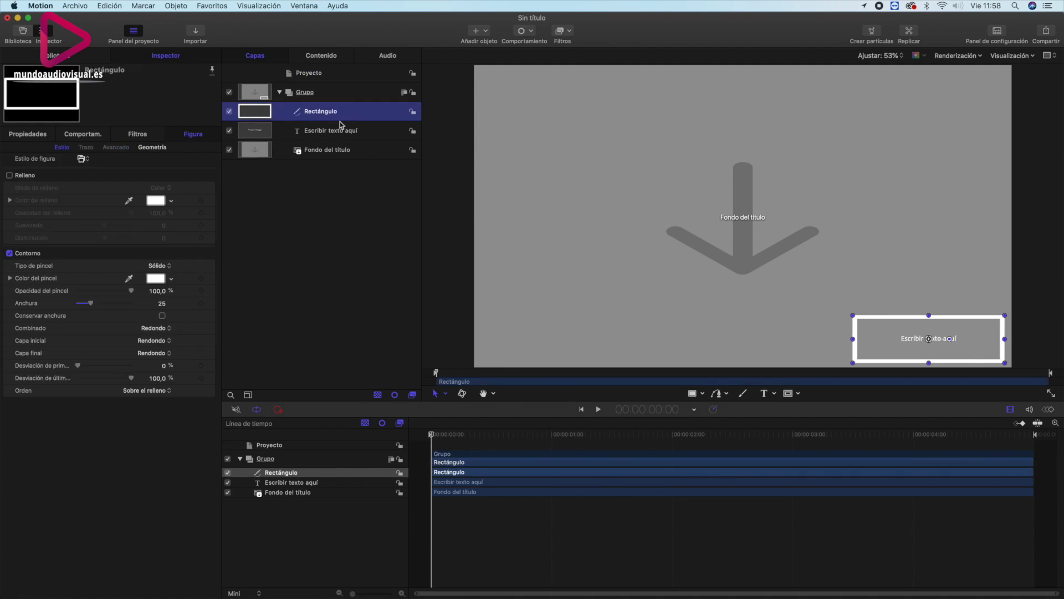
{"action": "left_click", "coordinate": [354, 77]}
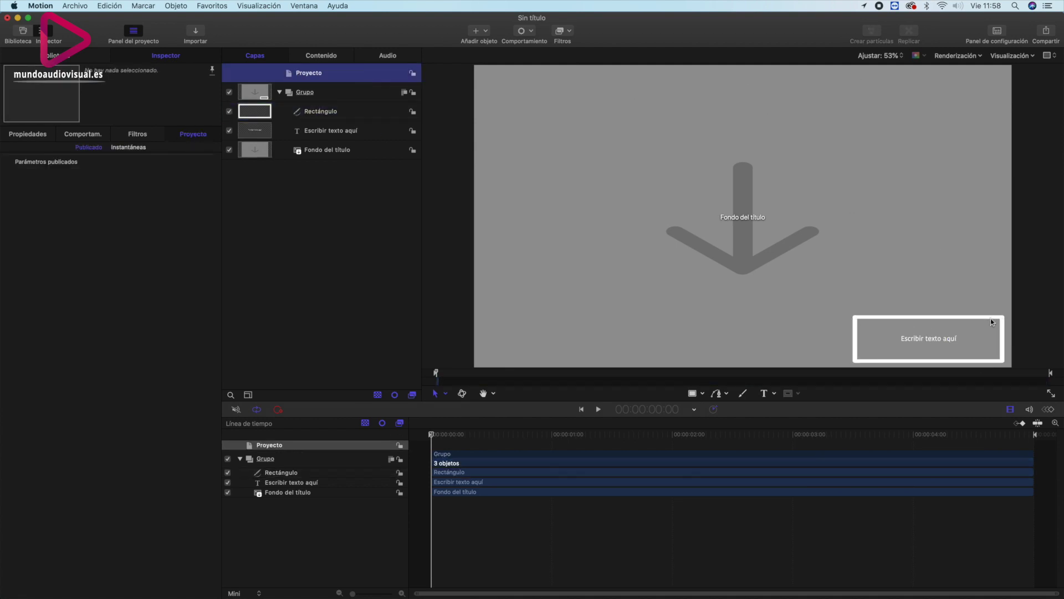
{"action": "left_click", "coordinate": [317, 111]}
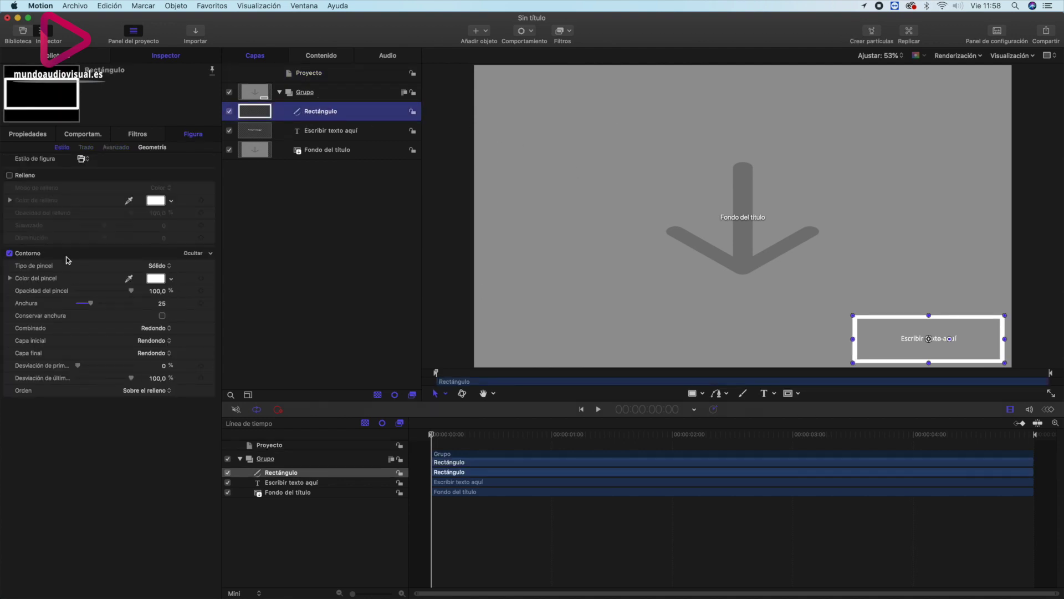
{"action": "left_click", "coordinate": [158, 328]}
{"action": "left_click", "coordinate": [161, 343]}
{"action": "left_click", "coordinate": [161, 331]}
{"action": "left_click", "coordinate": [161, 343]}
{"action": "left_click", "coordinate": [161, 341]}
{"action": "left_click", "coordinate": [158, 353]}
{"action": "left_click", "coordinate": [160, 353]}
{"action": "left_click", "coordinate": [946, 331]}
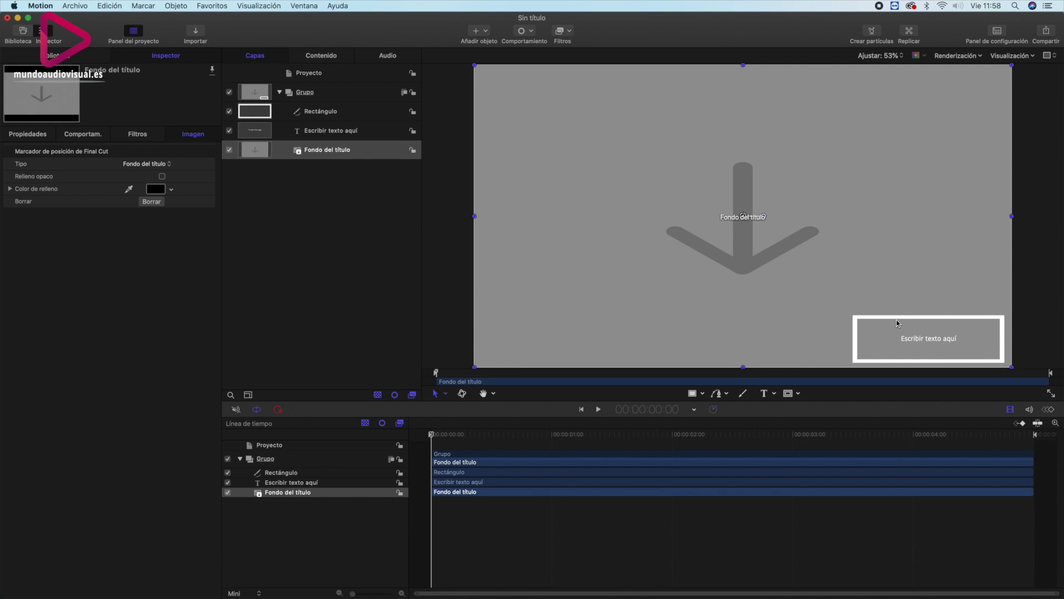
Reset the rectangle's scale to 100 and enlarge its Geometría size.
{"action": "left_click", "coordinate": [883, 324]}
{"action": "left_click", "coordinate": [158, 189]}
{"action": "type", "text": "100"}
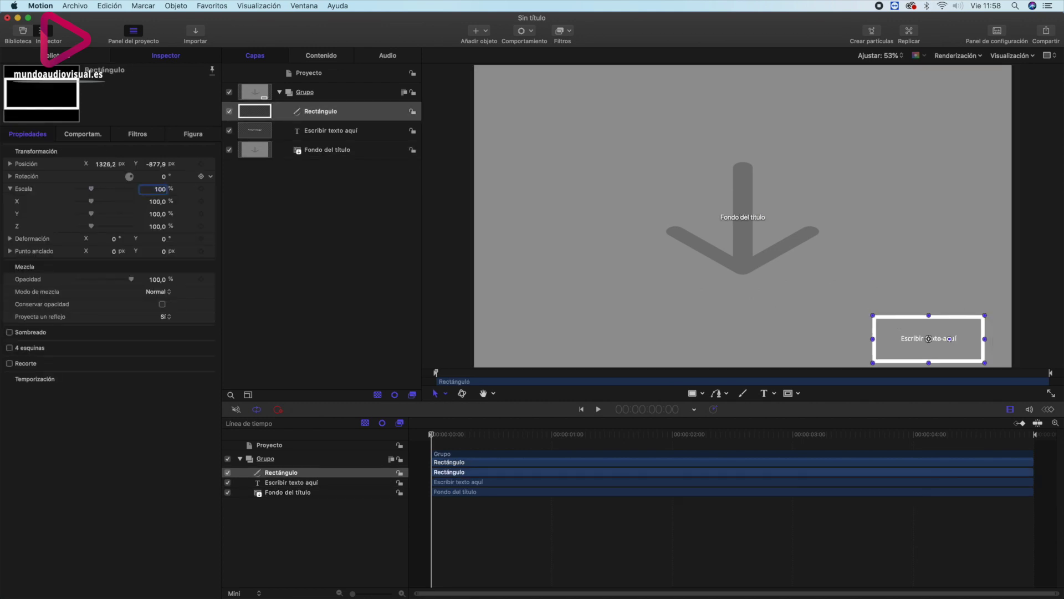
{"action": "left_click", "coordinate": [149, 203]}
{"action": "left_click", "coordinate": [906, 326]}
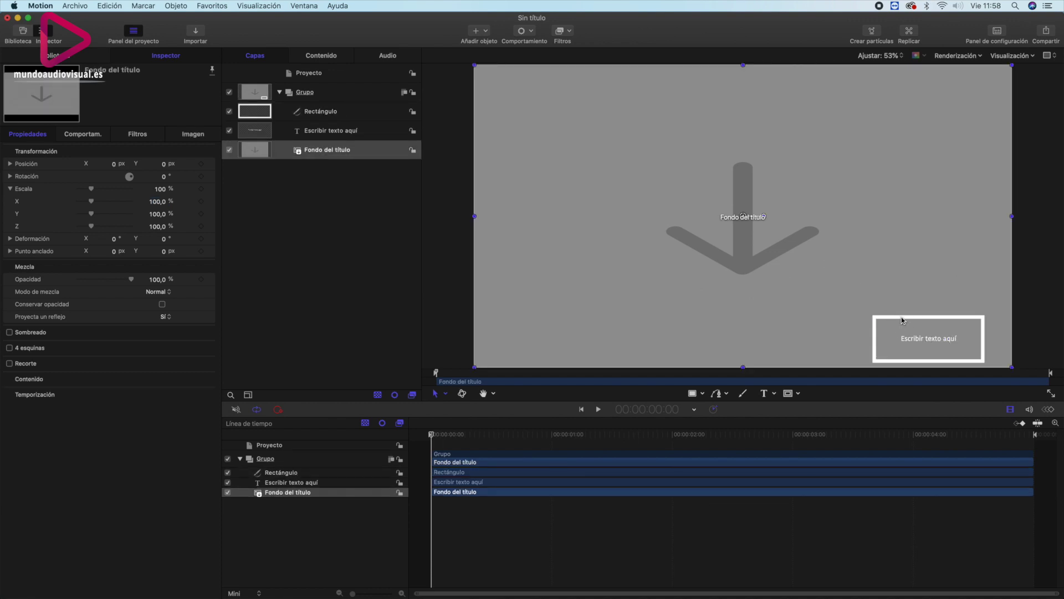
{"action": "left_click", "coordinate": [902, 319]}
{"action": "left_click", "coordinate": [193, 134]}
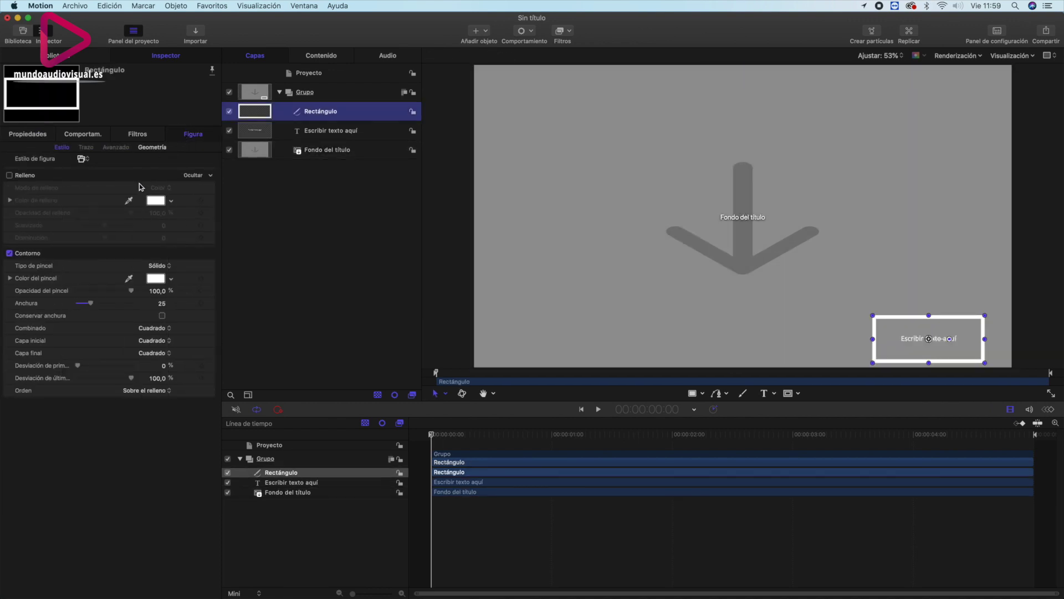
{"action": "left_click", "coordinate": [152, 147]}
{"action": "left_click", "coordinate": [121, 200]}
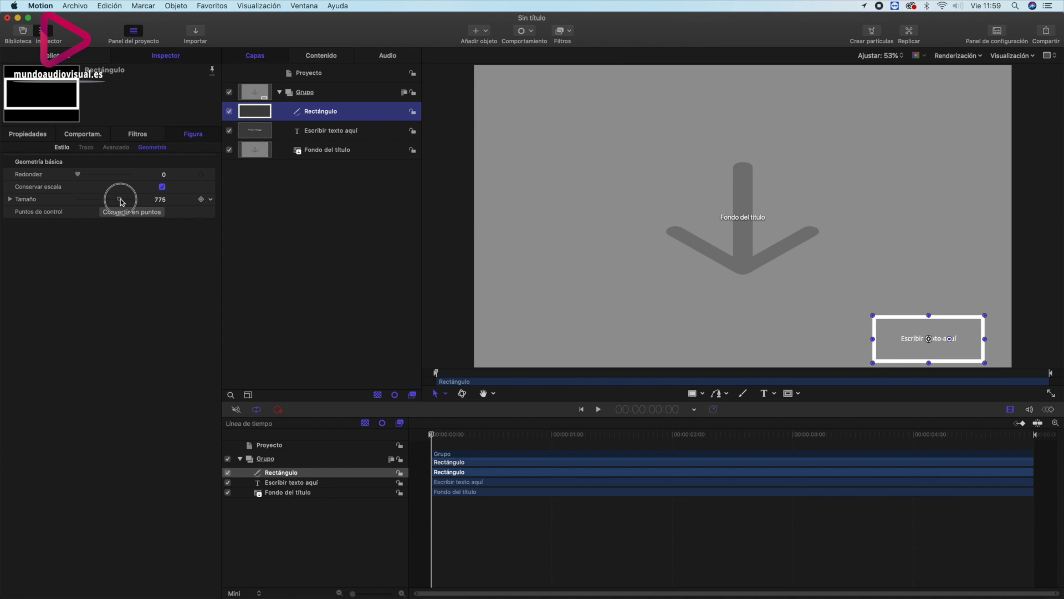
{"action": "left_click_drag", "start_coordinate": [121, 201], "coordinate": [134, 214]}
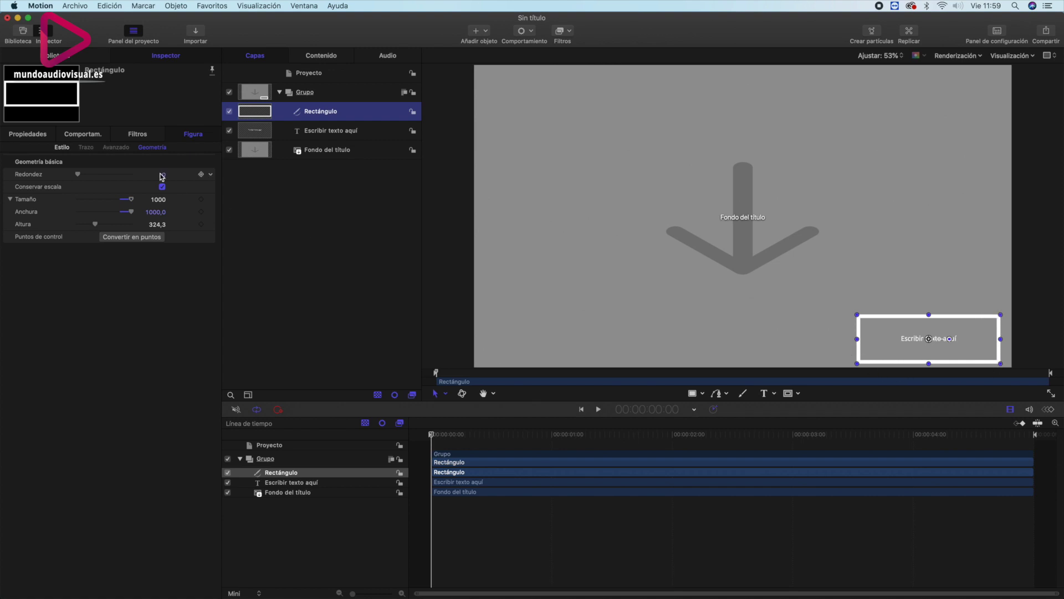
Adjust the rectangle outline's Geometría height and raise its Escala to 114%.
{"action": "left_click", "coordinate": [25, 134]}
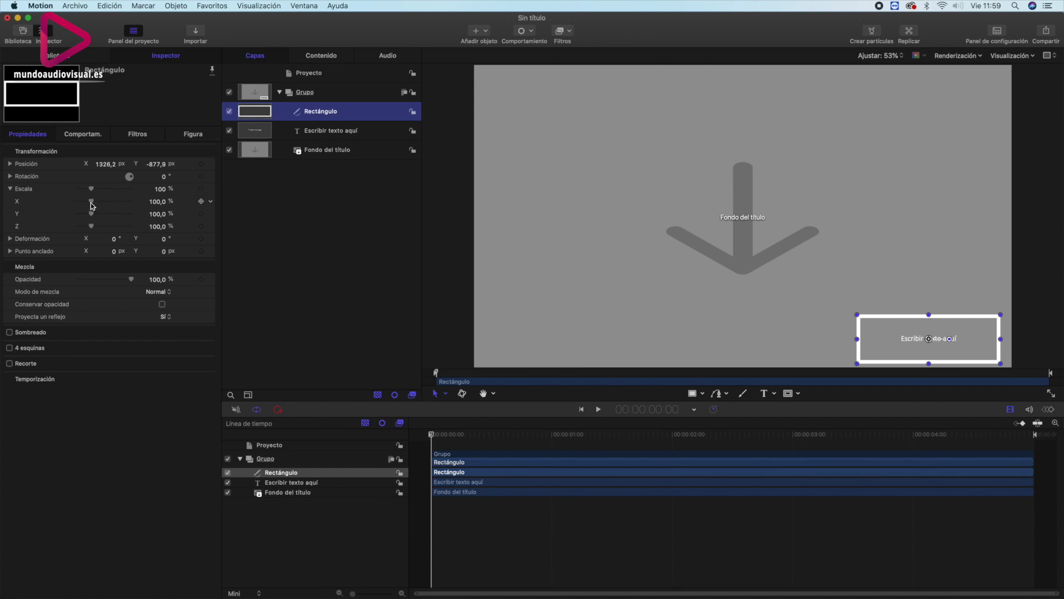
{"action": "left_click_drag", "start_coordinate": [92, 201], "coordinate": [136, 202]}
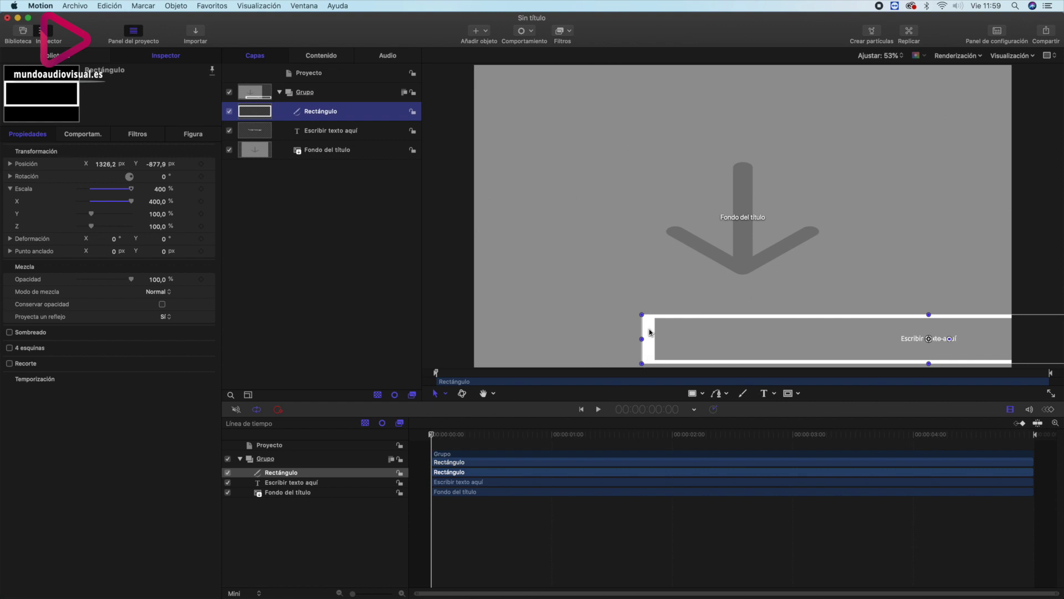
{"action": "key", "text": "super+z"}
{"action": "left_click", "coordinate": [185, 135]}
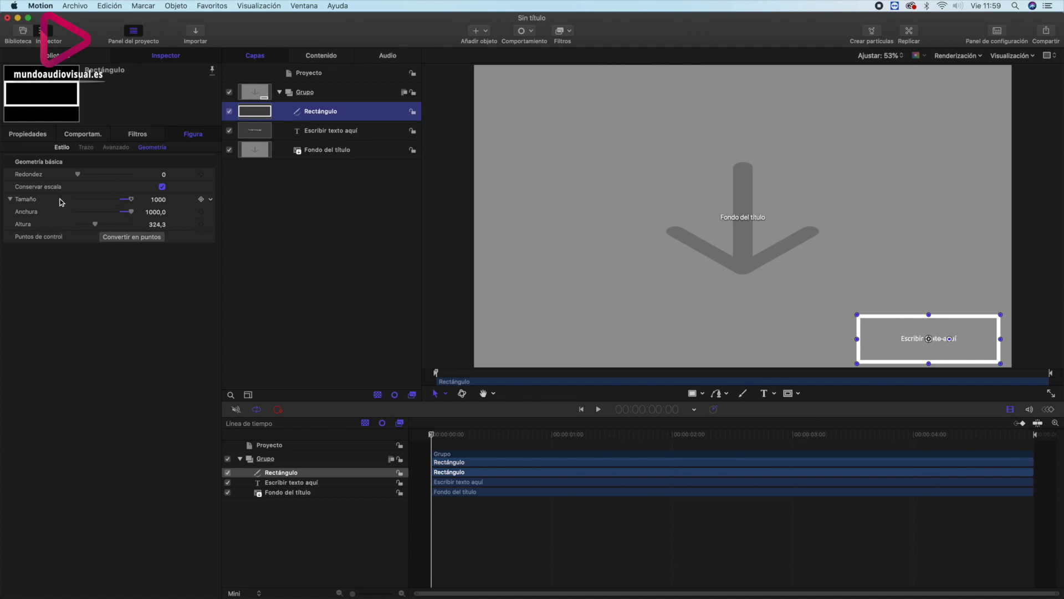
{"action": "left_click_drag", "start_coordinate": [95, 225], "coordinate": [134, 215]}
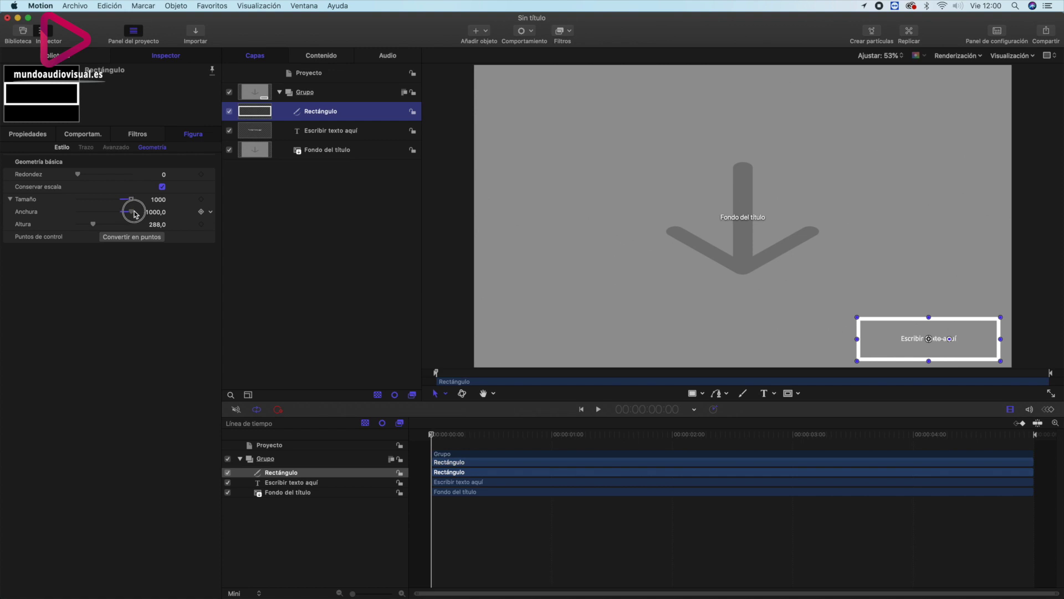
{"action": "left_click", "coordinate": [28, 134]}
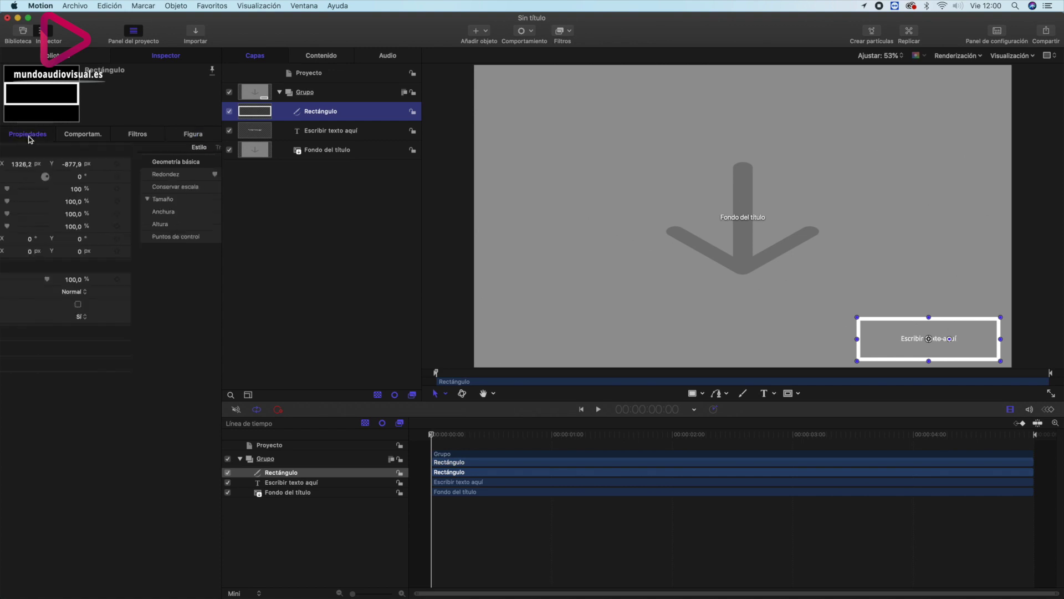
{"action": "left_click_drag", "start_coordinate": [93, 192], "coordinate": [95, 192]}
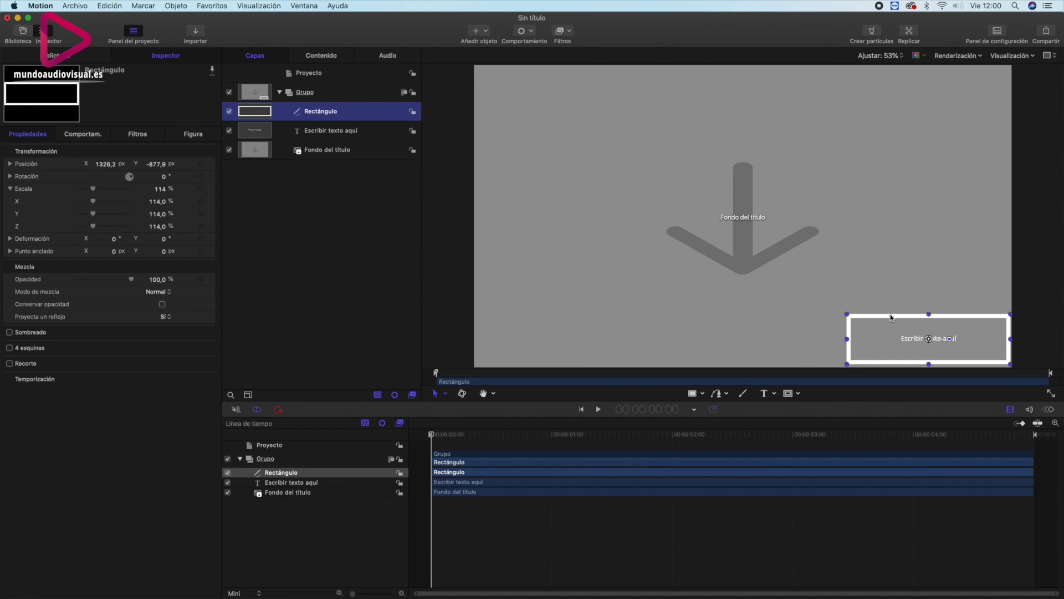
Shift the rectangle up-left and centre the text inside it at X -369.4, Y -858.1 px.
{"action": "left_click_drag", "start_coordinate": [904, 319], "coordinate": [890, 313]}
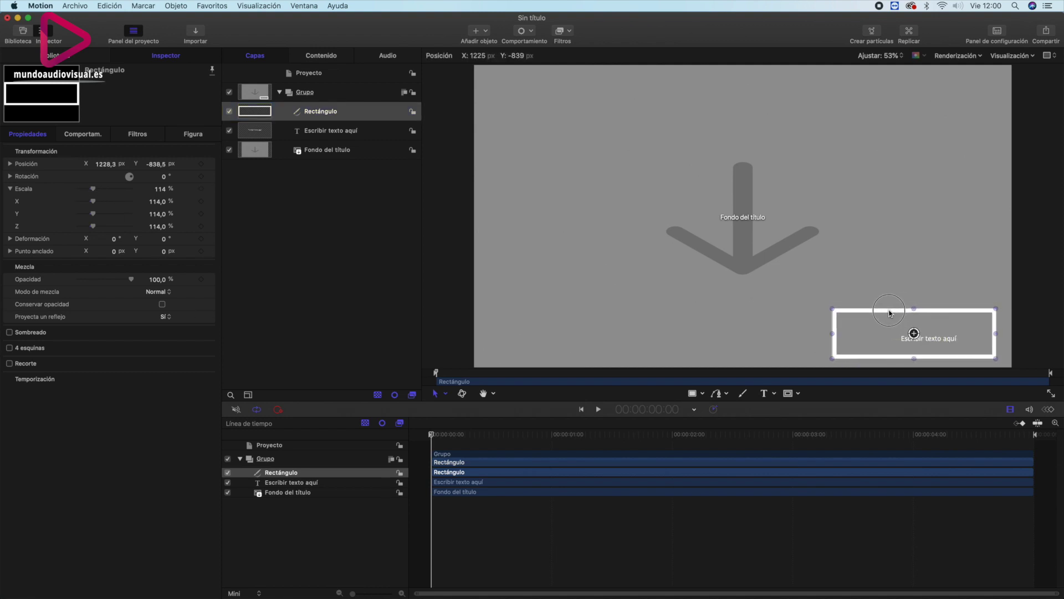
{"action": "left_click", "coordinate": [304, 132]}
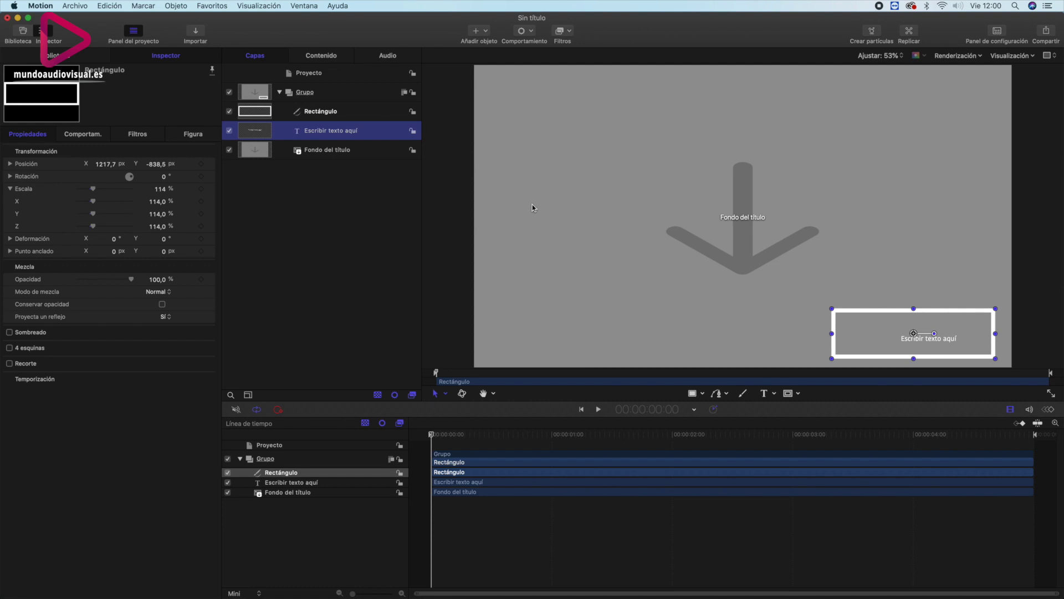
{"action": "left_click_drag", "start_coordinate": [936, 338], "coordinate": [920, 333]}
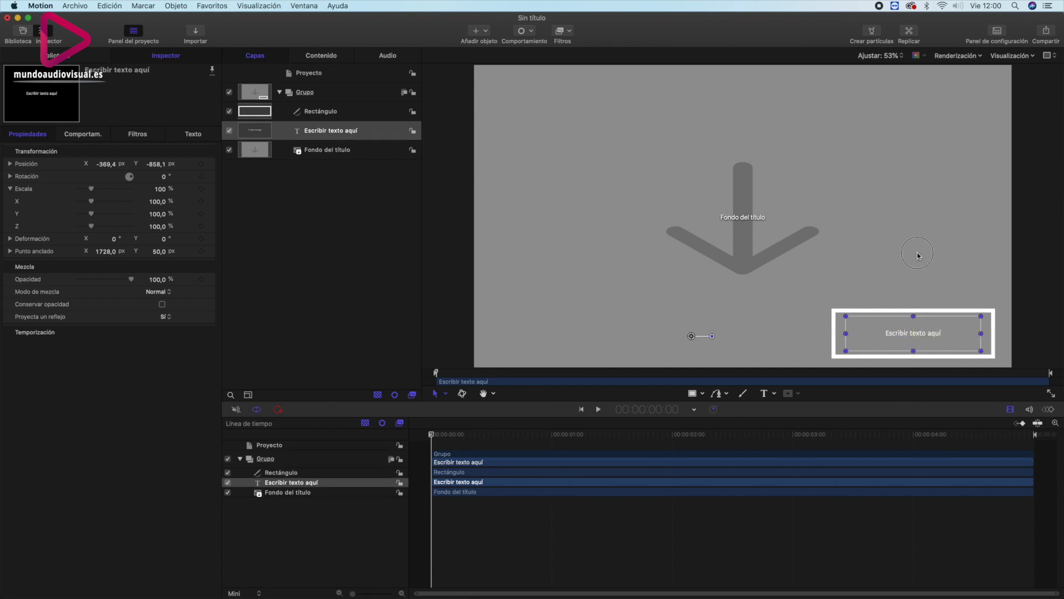
{"action": "left_click", "coordinate": [918, 256]}
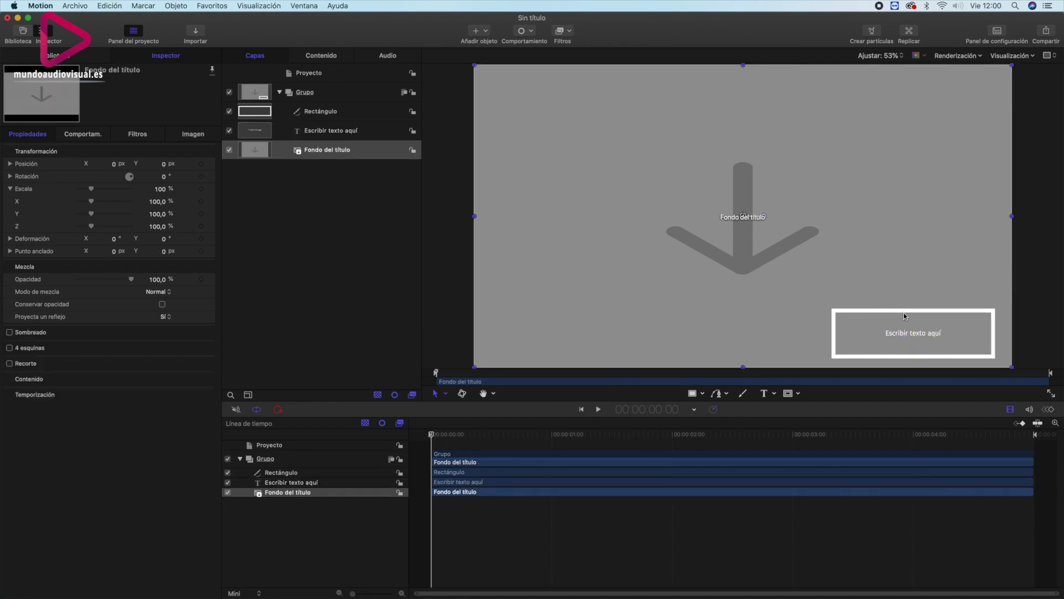
{"action": "left_click", "coordinate": [322, 111]}
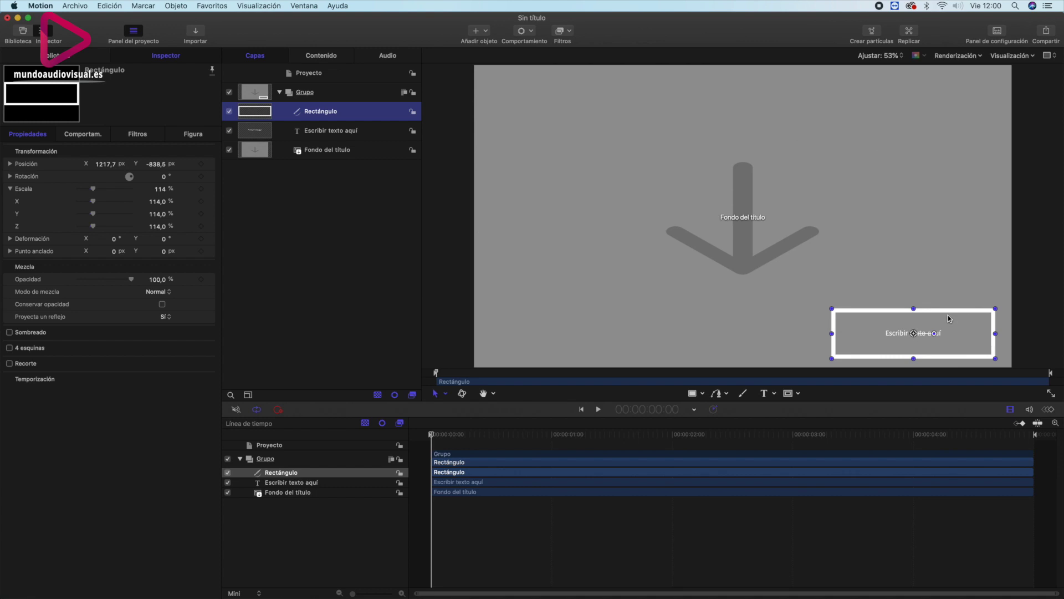
Change the rectangle's Contorno colour from white to Amarillo.
{"action": "left_click", "coordinate": [179, 135]}
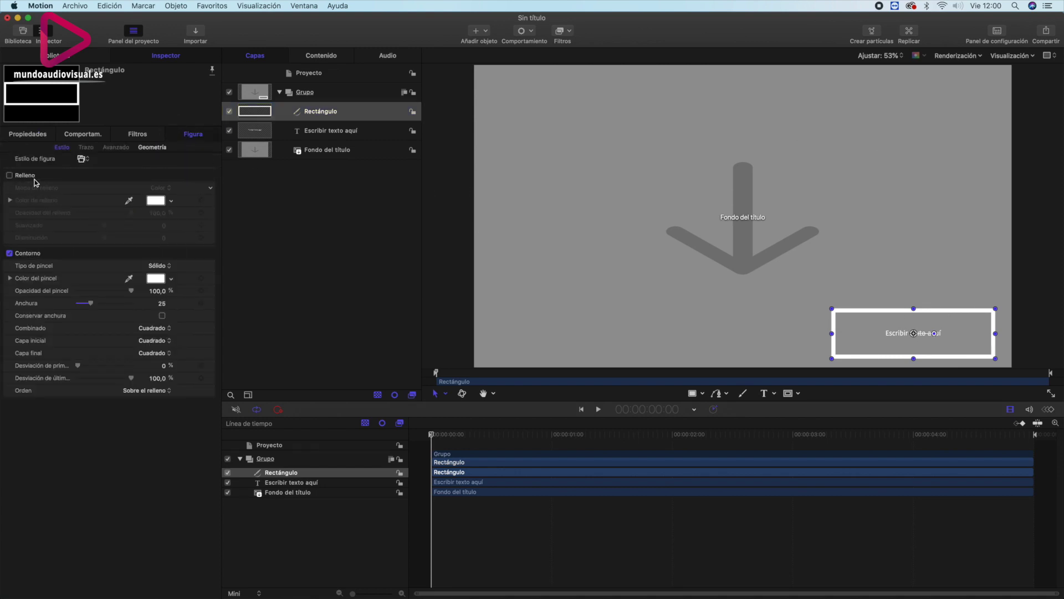
{"action": "left_click", "coordinate": [156, 279]}
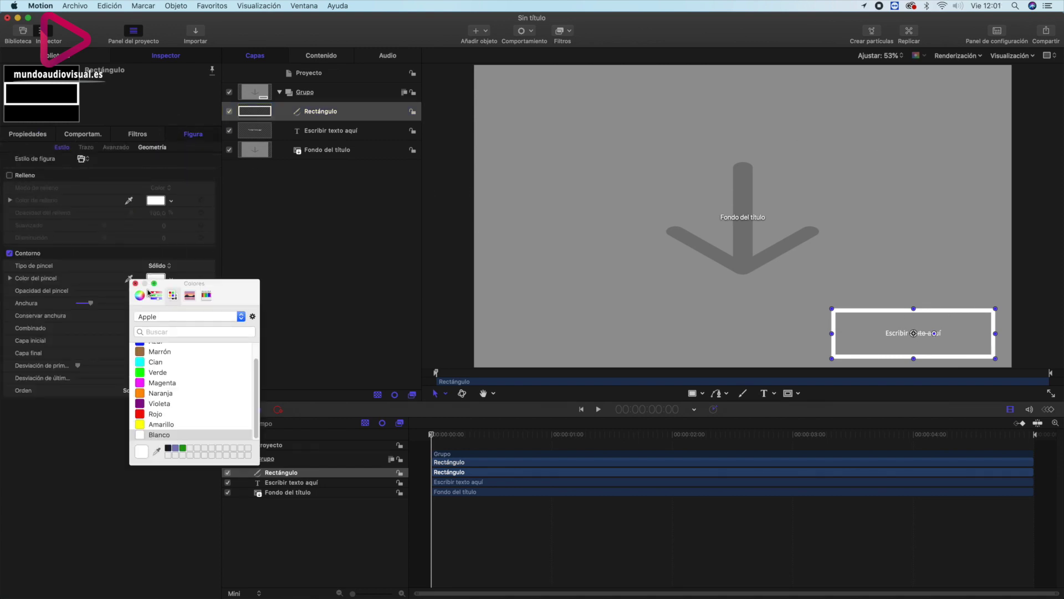
{"action": "left_click", "coordinate": [142, 425]}
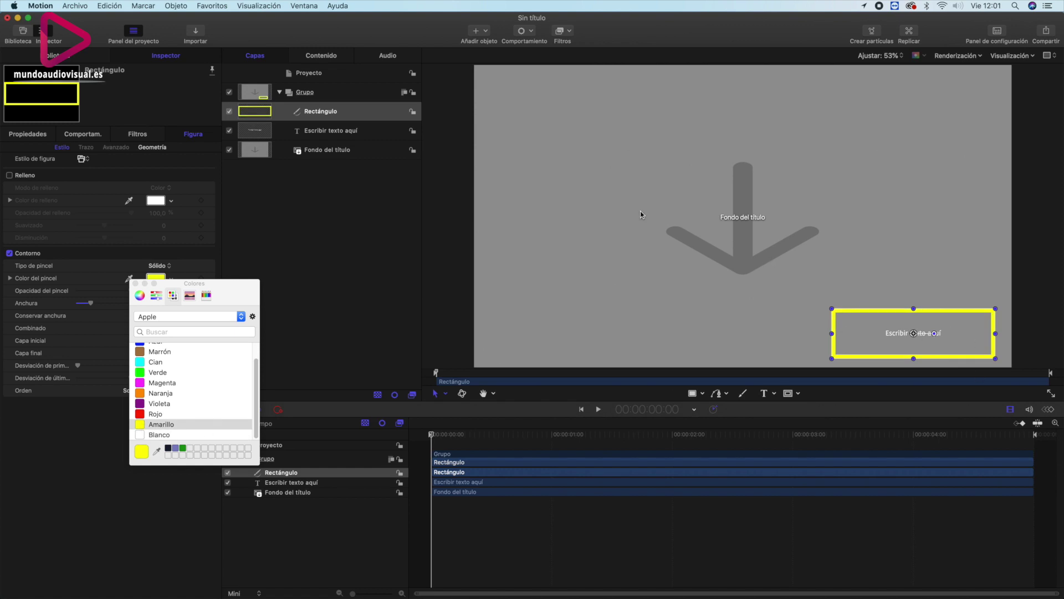
{"action": "left_click", "coordinate": [135, 283]}
Apply the Resplandor glow filter to the rectangle and widen its radius to 40.
{"action": "left_click", "coordinate": [559, 34]}
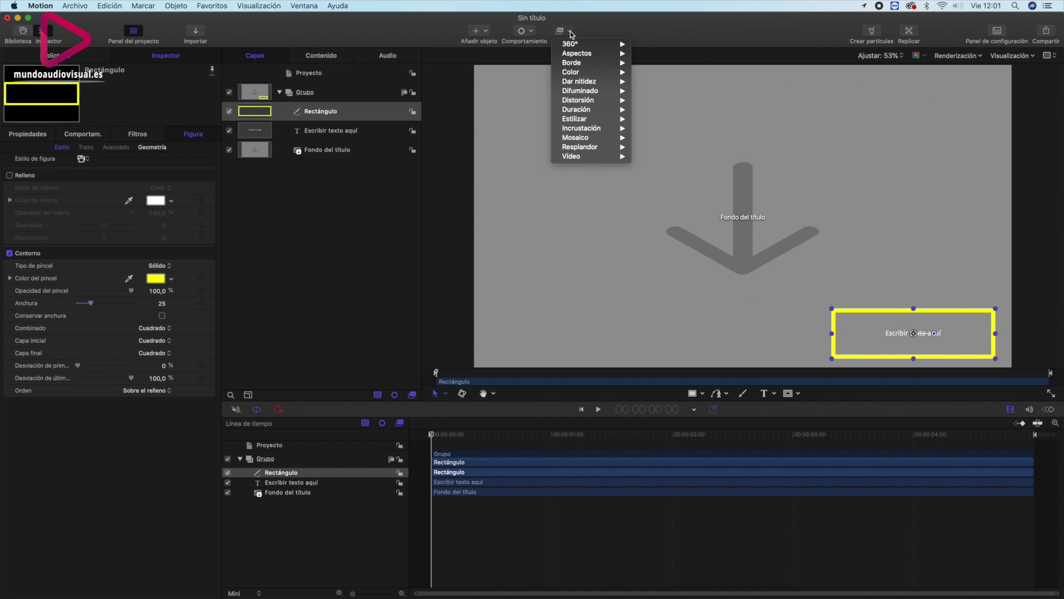
{"action": "mouse_move", "coordinate": [598, 147]}
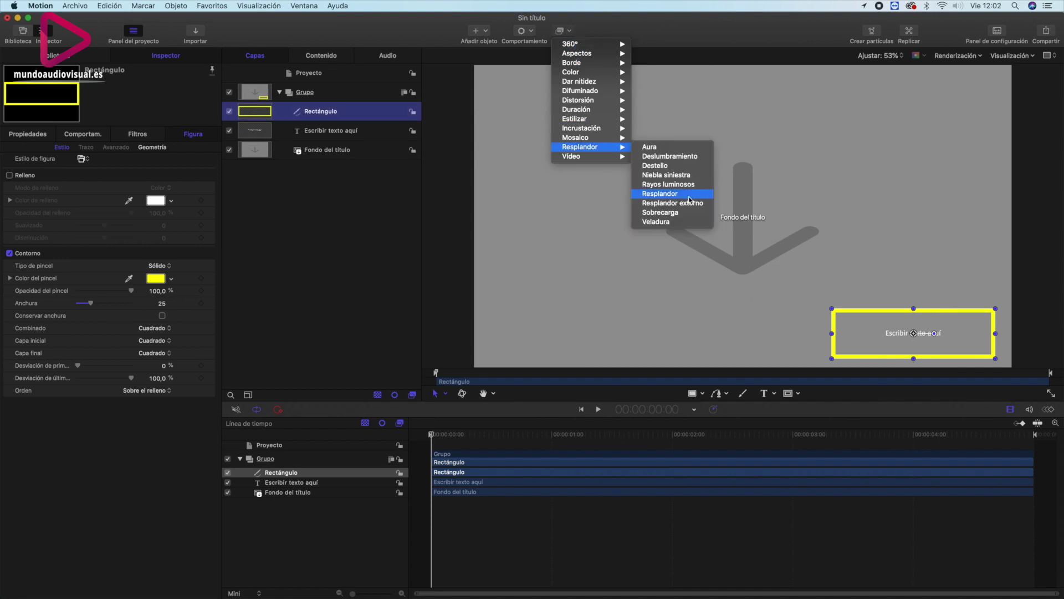
{"action": "left_click", "coordinate": [660, 194]}
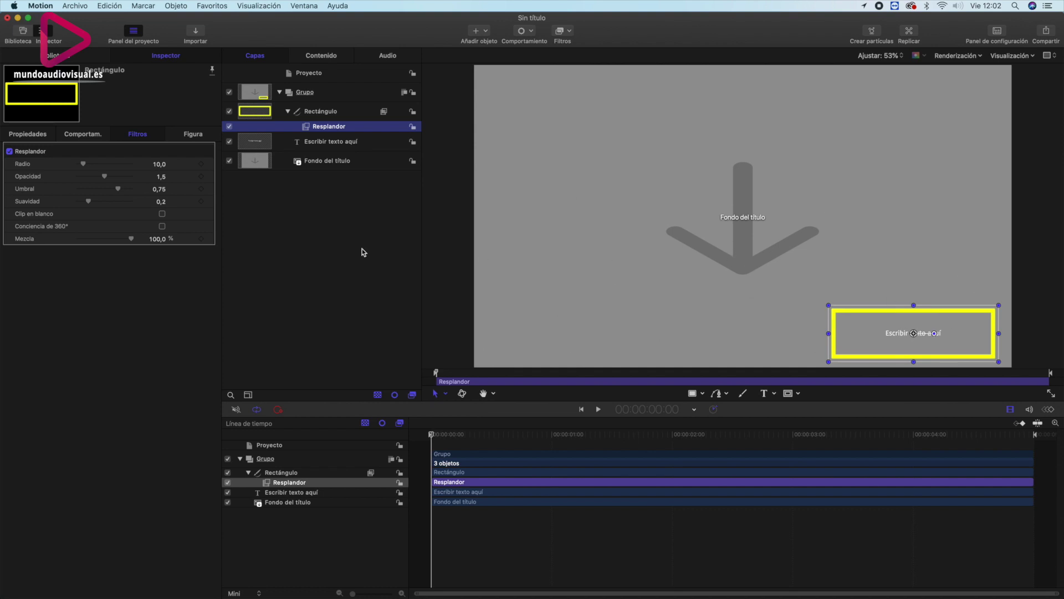
{"action": "left_click_drag", "start_coordinate": [84, 164], "coordinate": [102, 166]}
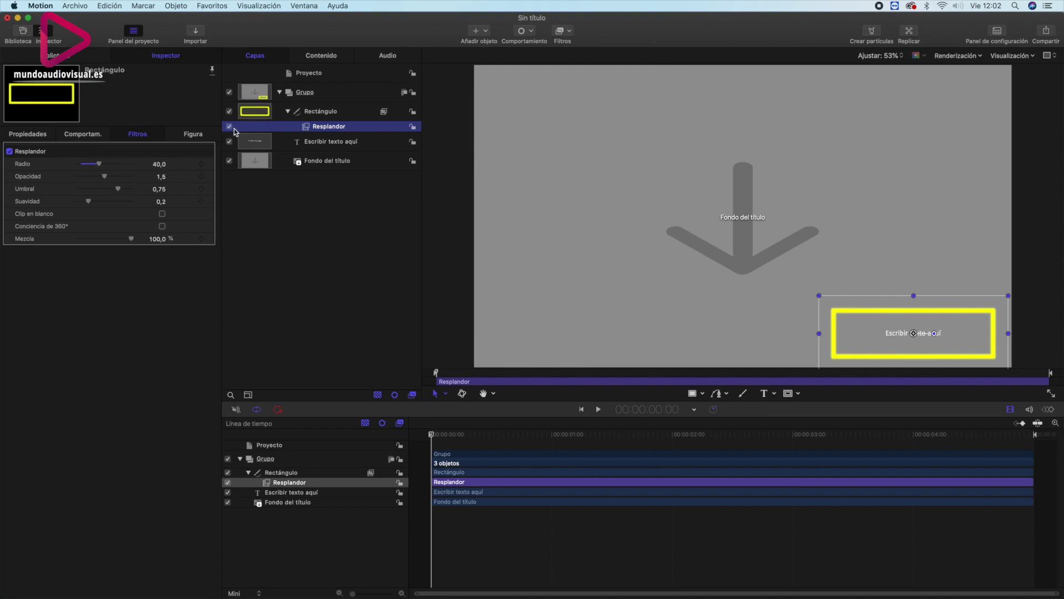
Set the glow's threshold to 0.3, softness to 0.16 and mix to 63.93%, comparing on and off.
{"action": "left_click", "coordinate": [230, 127]}
{"action": "left_click", "coordinate": [229, 127]}
{"action": "left_click_drag", "start_coordinate": [118, 189], "coordinate": [96, 193]}
{"action": "left_click_drag", "start_coordinate": [131, 238], "coordinate": [112, 238]}
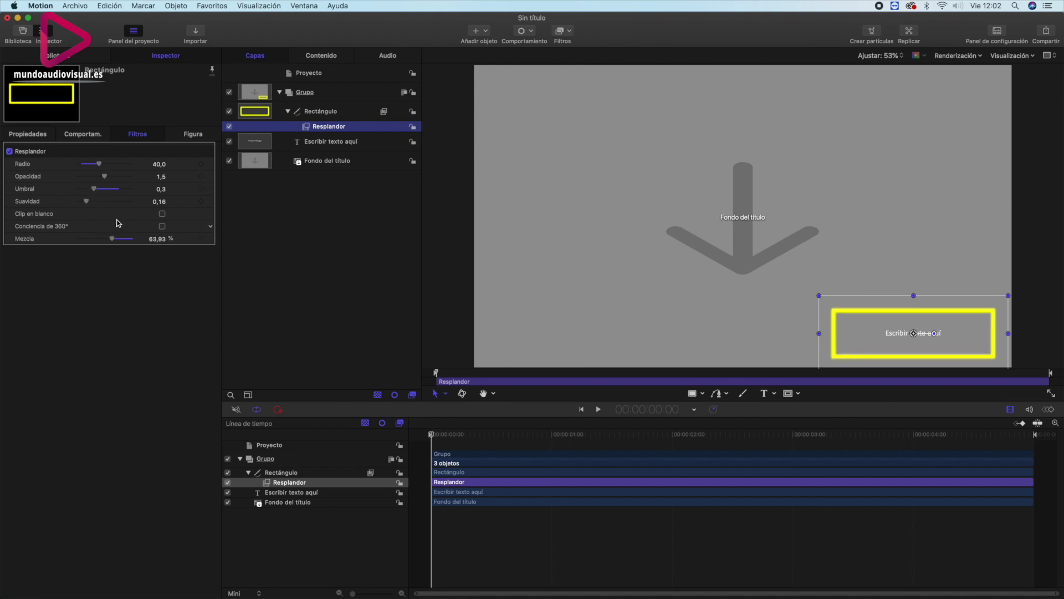
{"action": "left_click", "coordinate": [229, 126]}
{"action": "left_click", "coordinate": [229, 126]}
{"action": "left_click", "coordinate": [228, 127]}
{"action": "left_click", "coordinate": [228, 127]}
{"action": "left_click", "coordinate": [350, 78]}
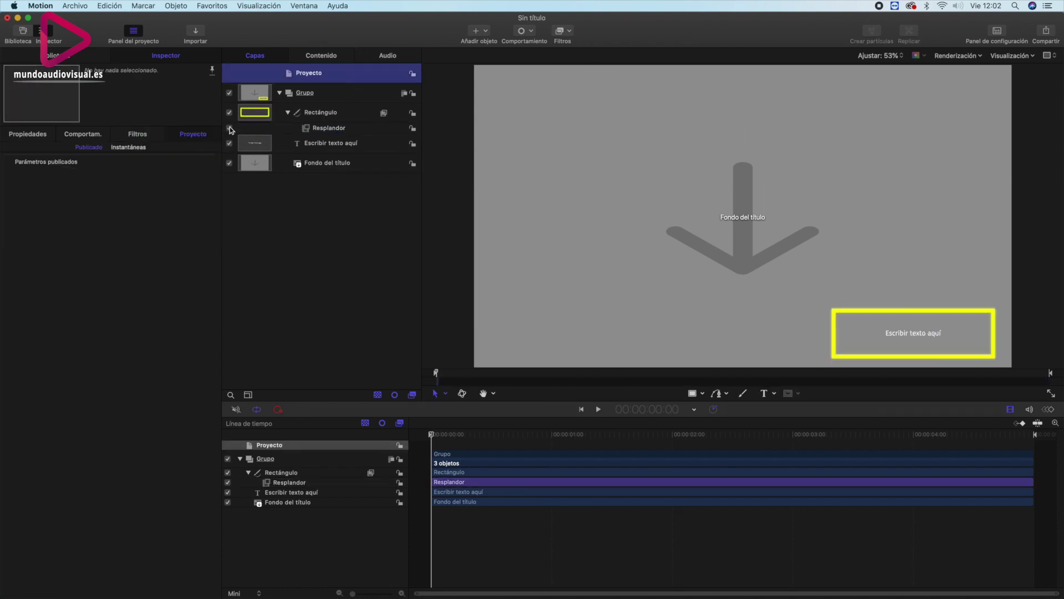
On Rectángulo, raise the Resplandor radius to 100, softness to 0.24 and mix to 100%.
{"action": "left_click", "coordinate": [230, 129]}
{"action": "left_click", "coordinate": [229, 130]}
{"action": "left_click", "coordinate": [260, 113]}
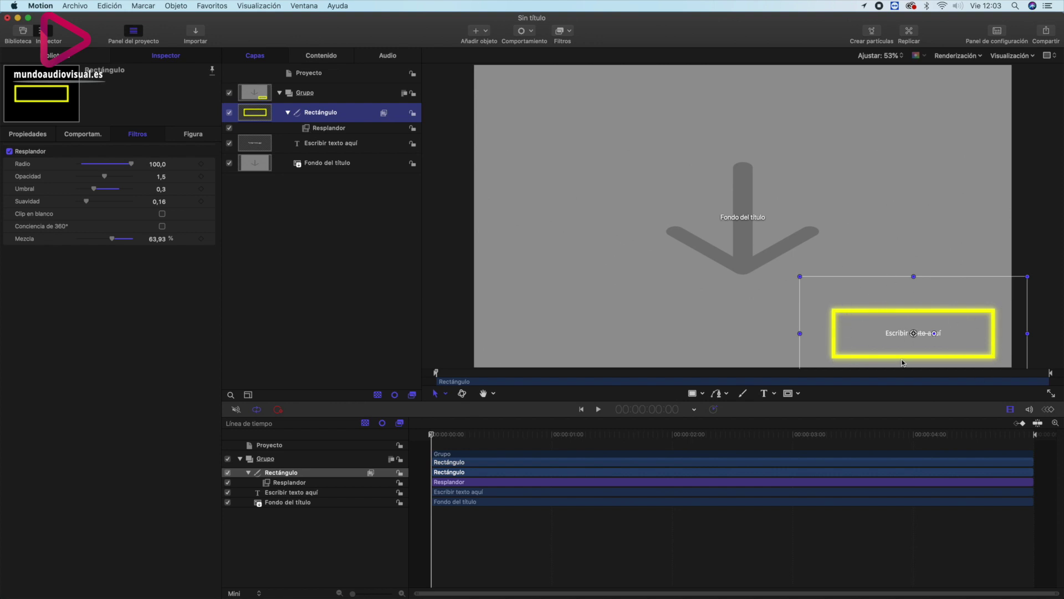
{"action": "left_click_drag", "start_coordinate": [86, 203], "coordinate": [92, 202]}
{"action": "mouse_move", "coordinate": [112, 238]}
{"action": "left_mouse_down"}
{"action": "mouse_move", "coordinate": [175, 232]}
{"action": "mouse_move", "coordinate": [105, 227]}
{"action": "left_mouse_up"}
{"action": "left_click", "coordinate": [312, 221]}
{"action": "left_click", "coordinate": [335, 114]}
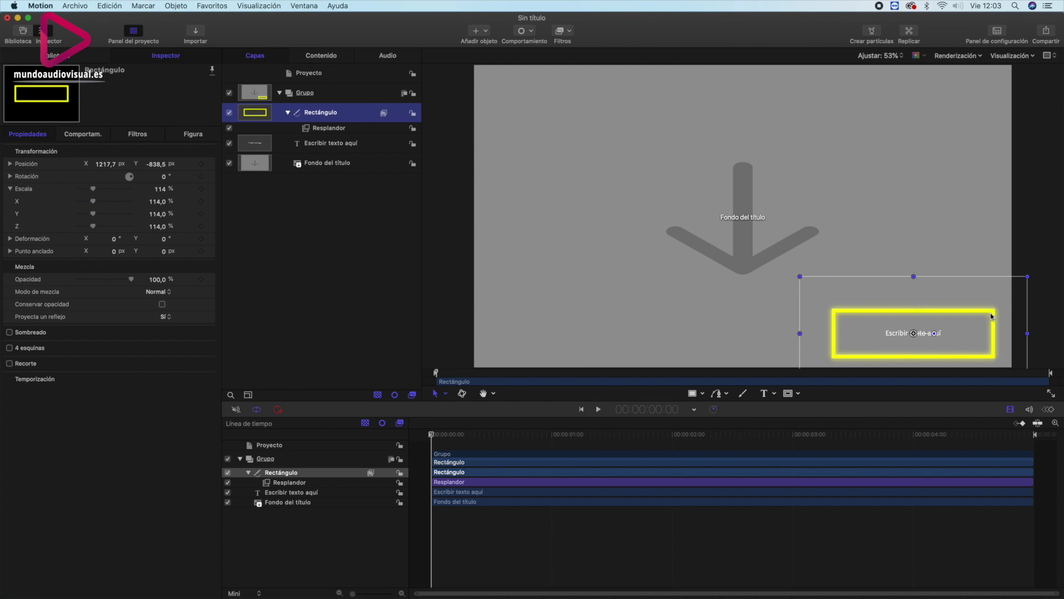
Try trimming the yellow outline's length and start offset, then restore the offset to 0%.
{"action": "left_click", "coordinate": [188, 134]}
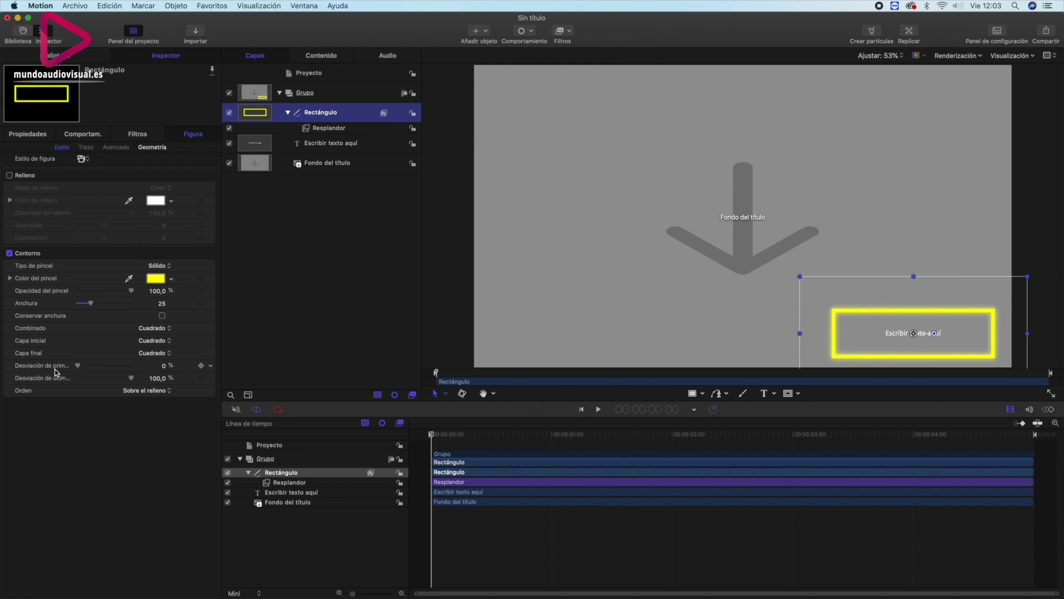
{"action": "mouse_move", "coordinate": [135, 381]}
{"action": "left_mouse_down"}
{"action": "mouse_move", "coordinate": [84, 371]}
{"action": "mouse_move", "coordinate": [149, 361]}
{"action": "left_mouse_up"}
{"action": "mouse_move", "coordinate": [131, 377]}
{"action": "left_mouse_down"}
{"action": "mouse_move", "coordinate": [83, 380]}
{"action": "mouse_move", "coordinate": [166, 380]}
{"action": "left_mouse_up"}
{"action": "left_click_drag", "start_coordinate": [78, 365], "coordinate": [127, 366]}
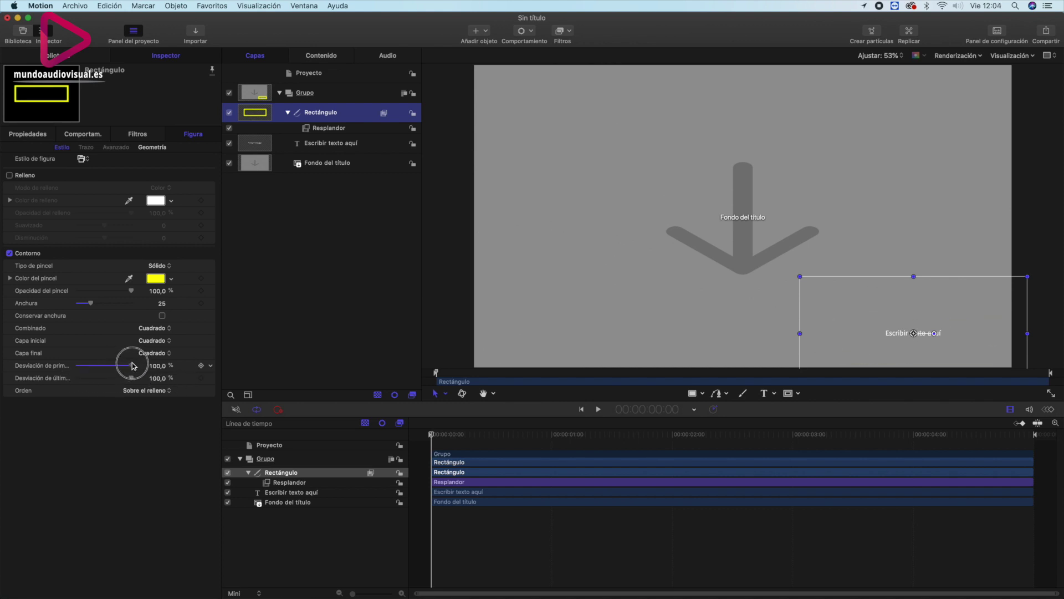
{"action": "left_click_drag", "start_coordinate": [127, 366], "coordinate": [78, 366]}
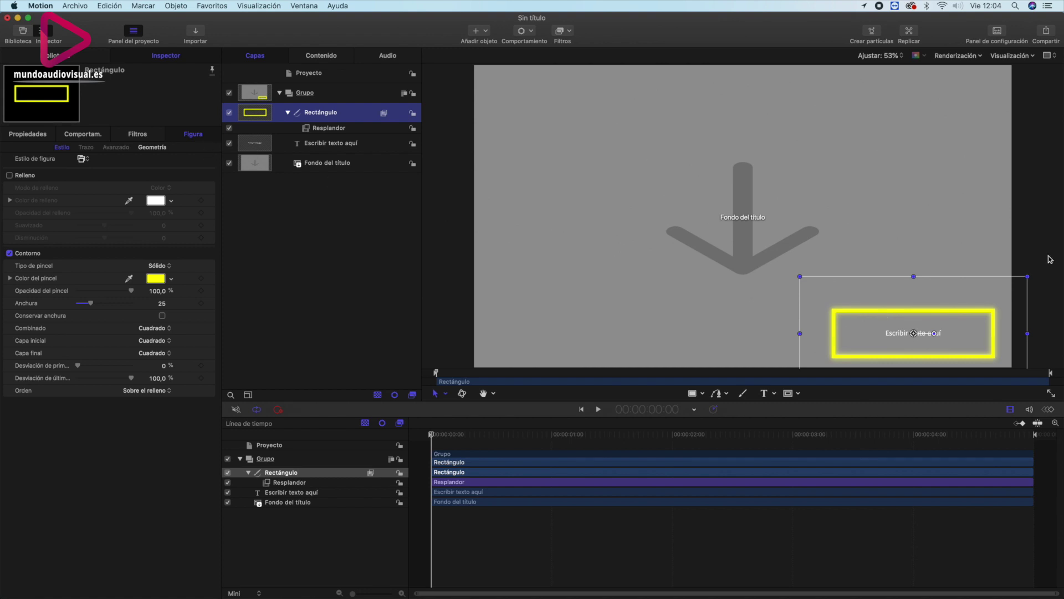
Convert the yellow rectangle's geometry into four editable control points with Convertir en puntos.
{"action": "left_click", "coordinate": [152, 147]}
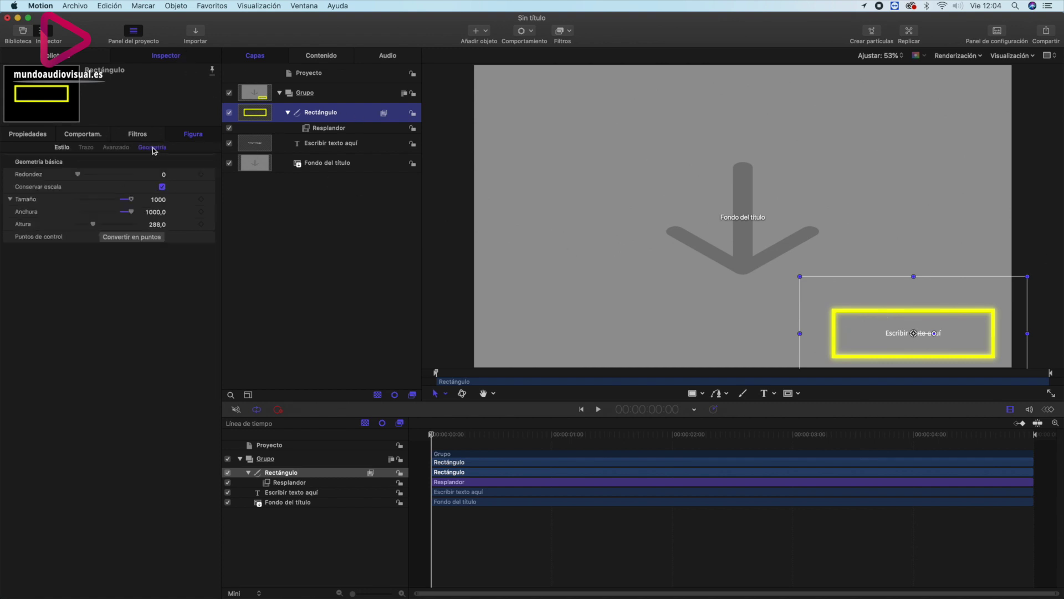
{"action": "left_click", "coordinate": [145, 238]}
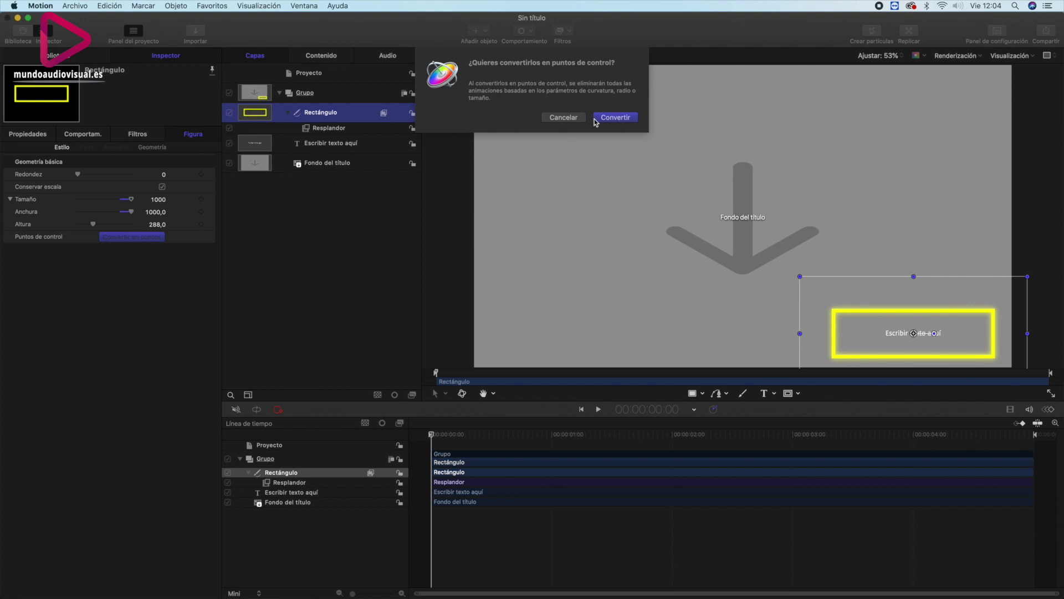
{"action": "left_click", "coordinate": [612, 118]}
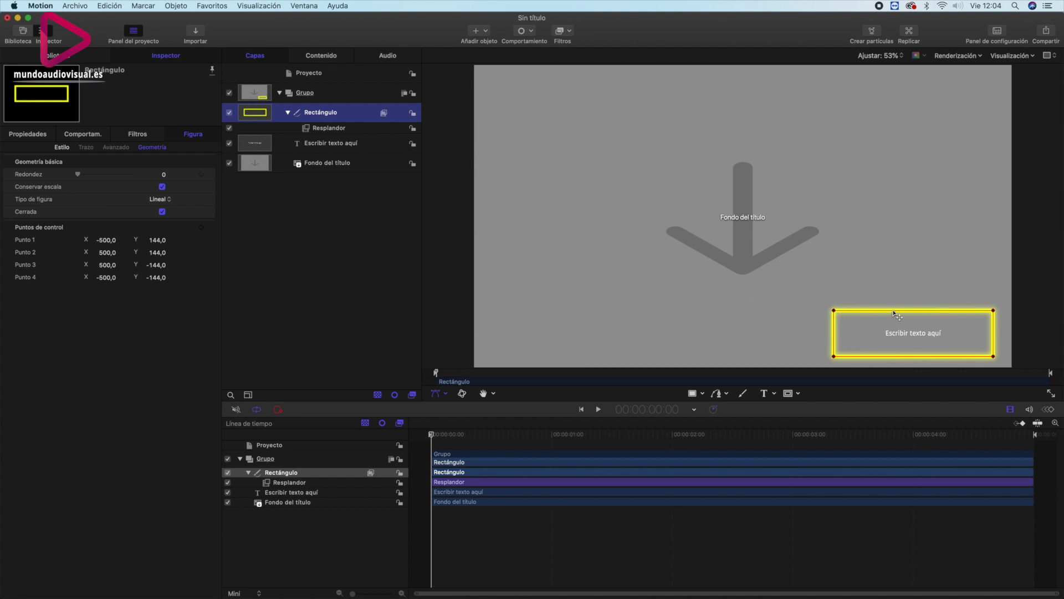
Add a fifth control point on the rectangle's top edge and switch to point editing.
{"action": "left_click", "coordinate": [895, 314]}
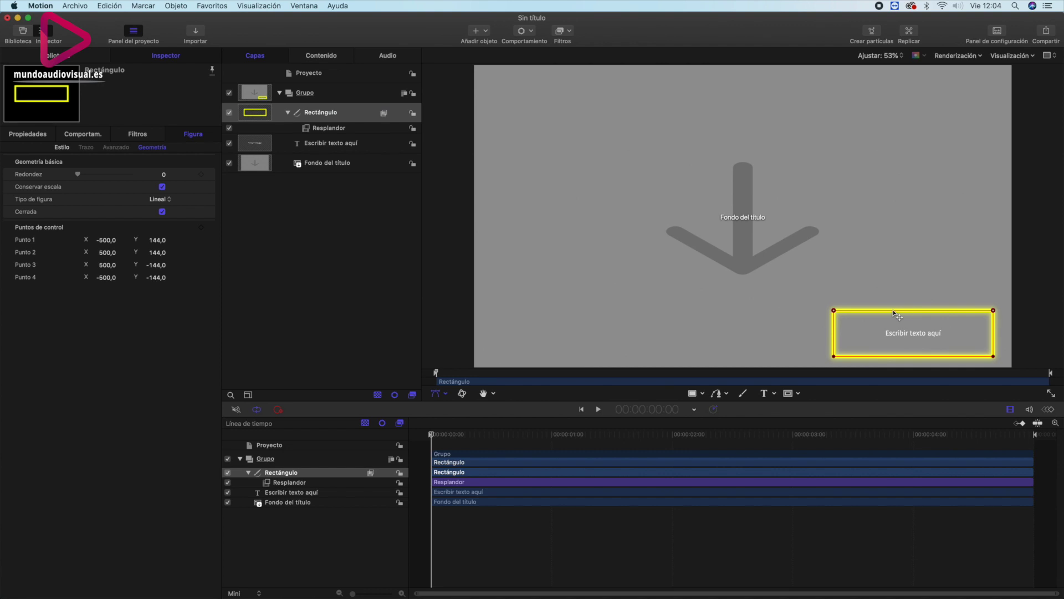
{"action": "right_click", "coordinate": [893, 311]}
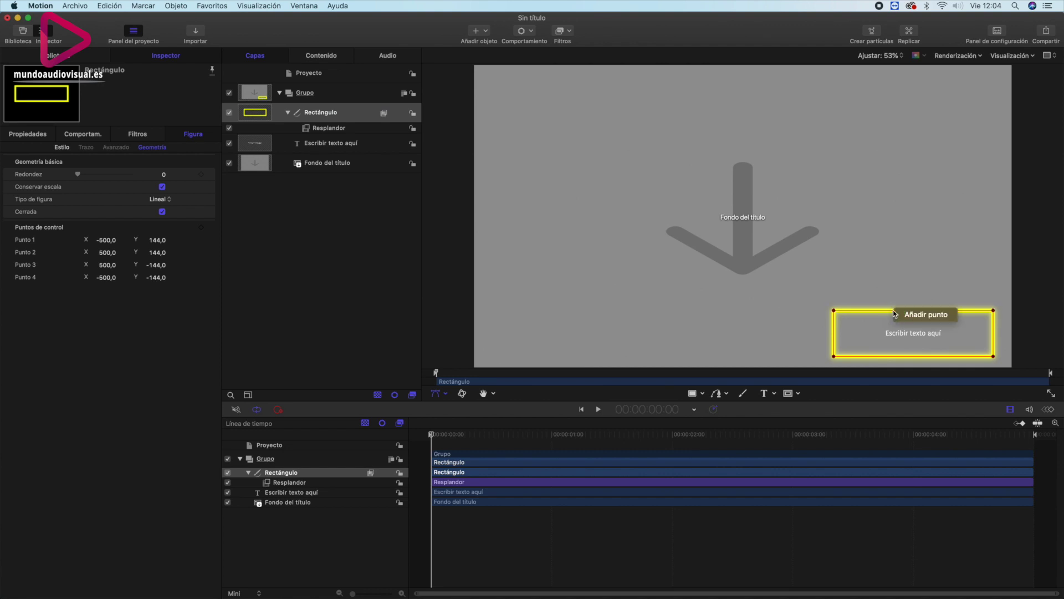
{"action": "left_click", "coordinate": [909, 315]}
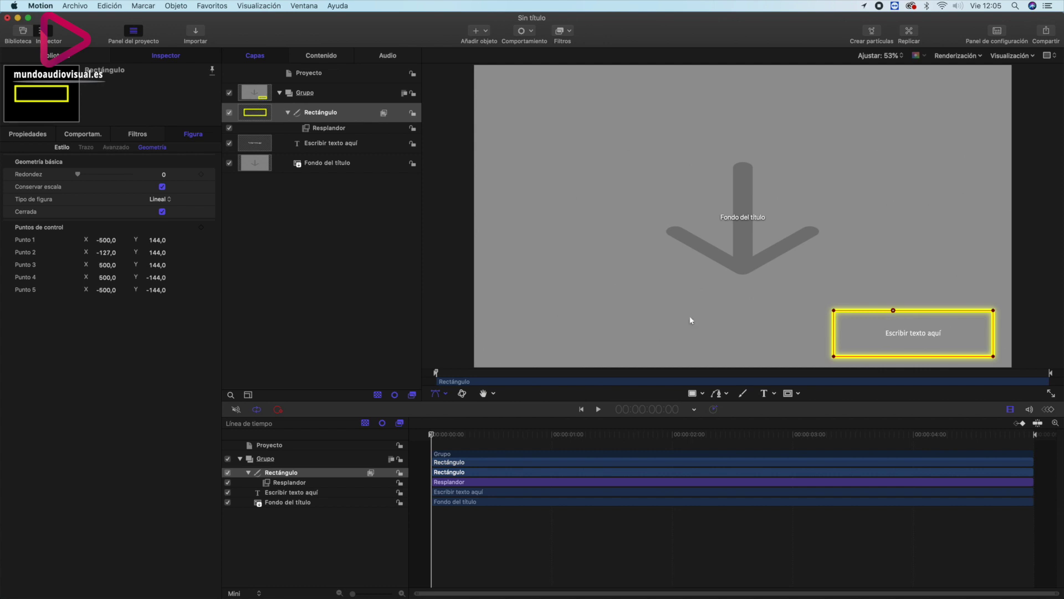
{"action": "left_click", "coordinate": [446, 394]}
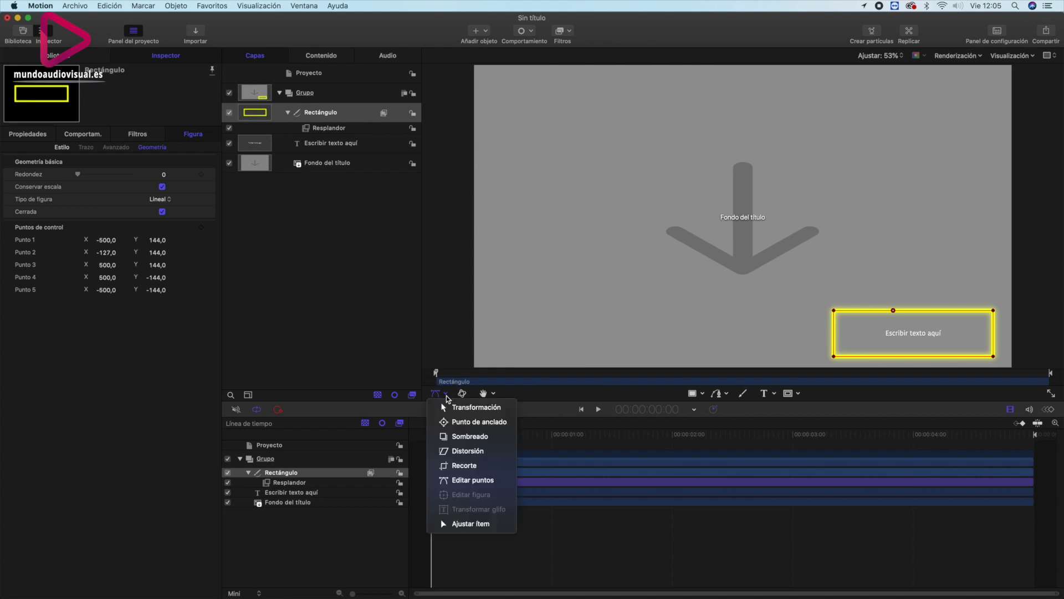
{"action": "left_click", "coordinate": [452, 407]}
{"action": "left_click", "coordinate": [433, 396]}
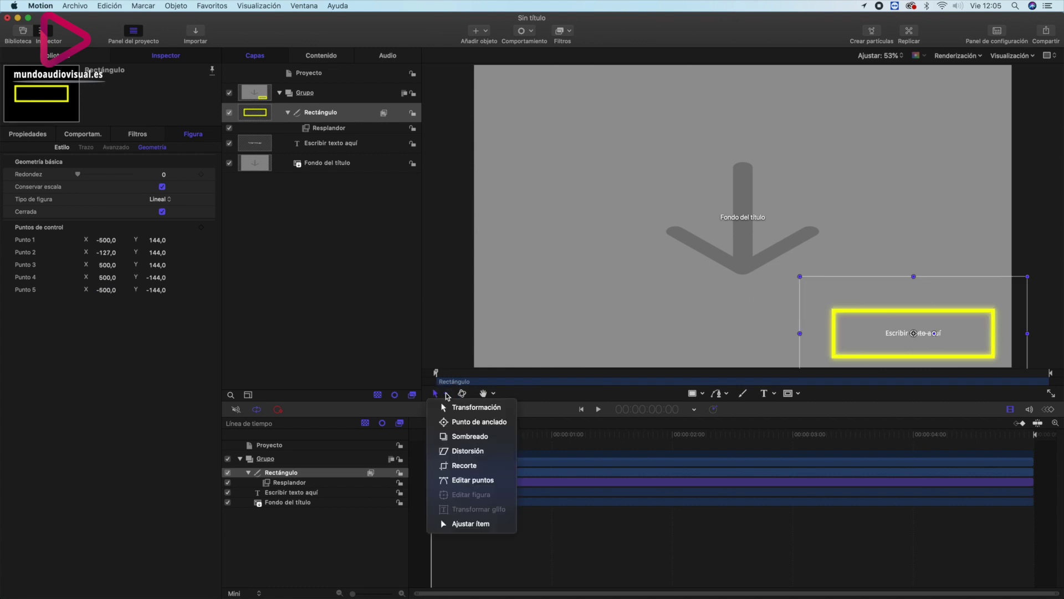
{"action": "left_click", "coordinate": [467, 480]}
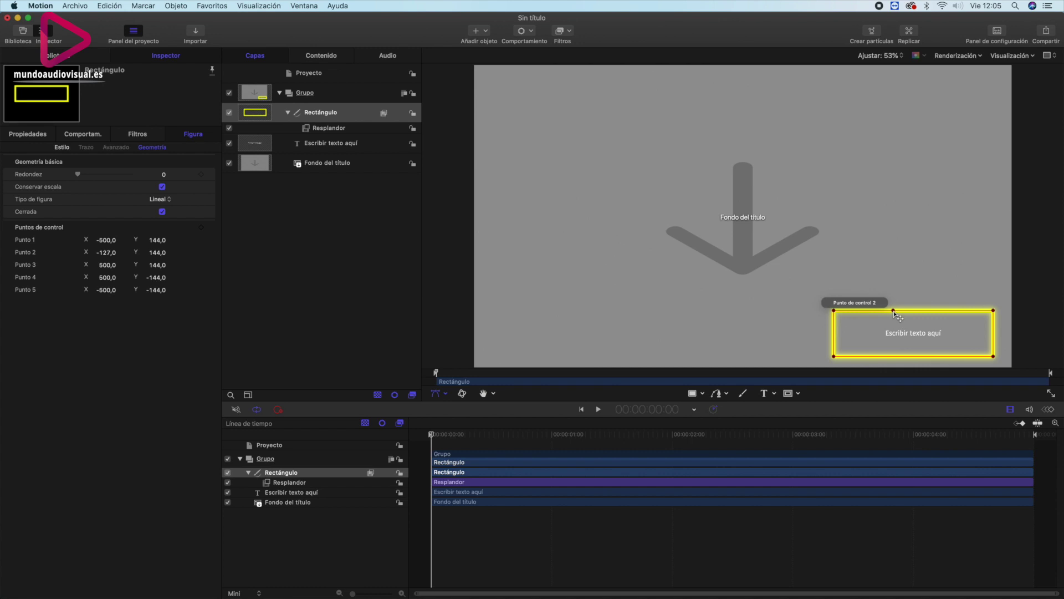
Make the new top-edge point (X -127, Y 144) the shape's starting point.
{"action": "right_click", "coordinate": [894, 313]}
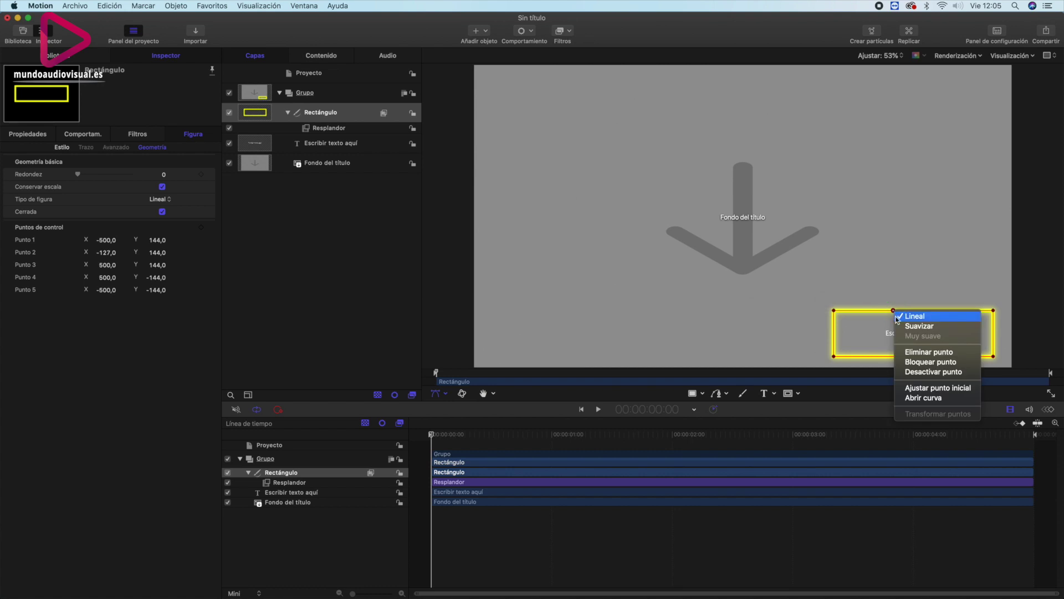
{"action": "left_click", "coordinate": [942, 389]}
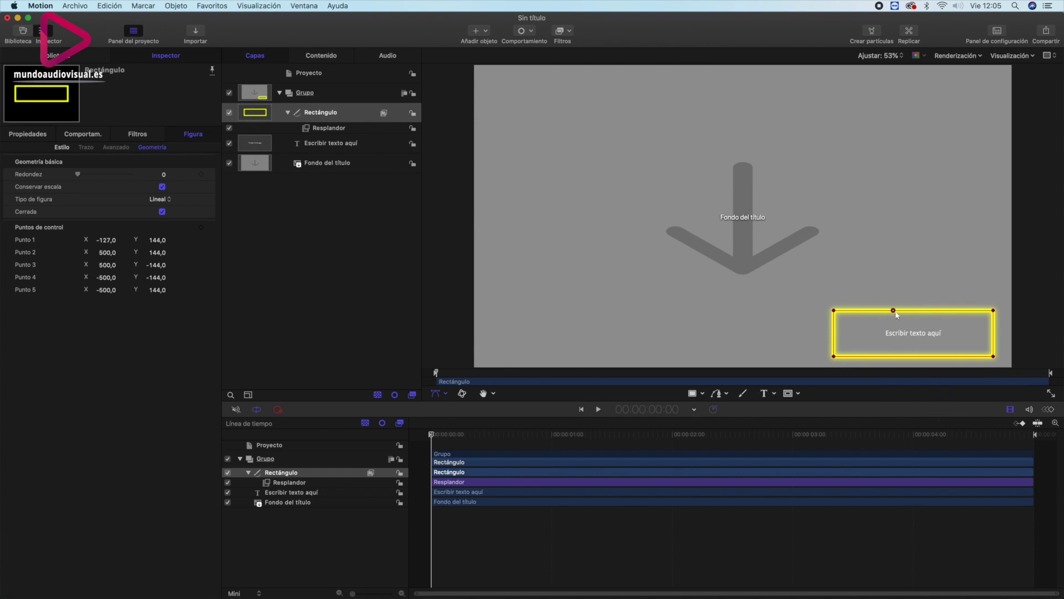
{"action": "left_click", "coordinate": [445, 394]}
{"action": "left_click", "coordinate": [450, 408]}
{"action": "left_click", "coordinate": [438, 394]}
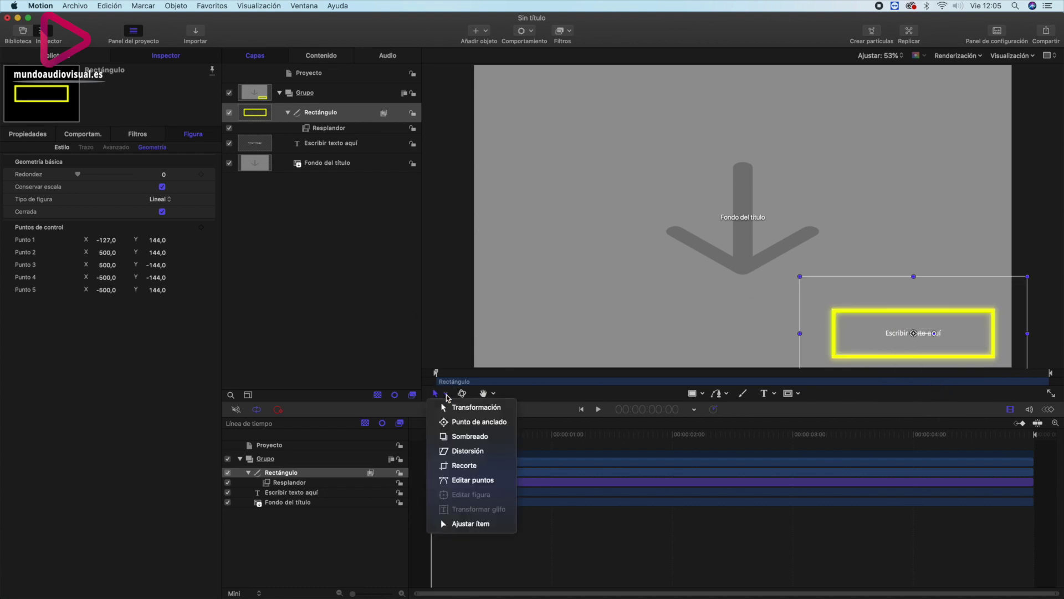
{"action": "left_click", "coordinate": [472, 480]}
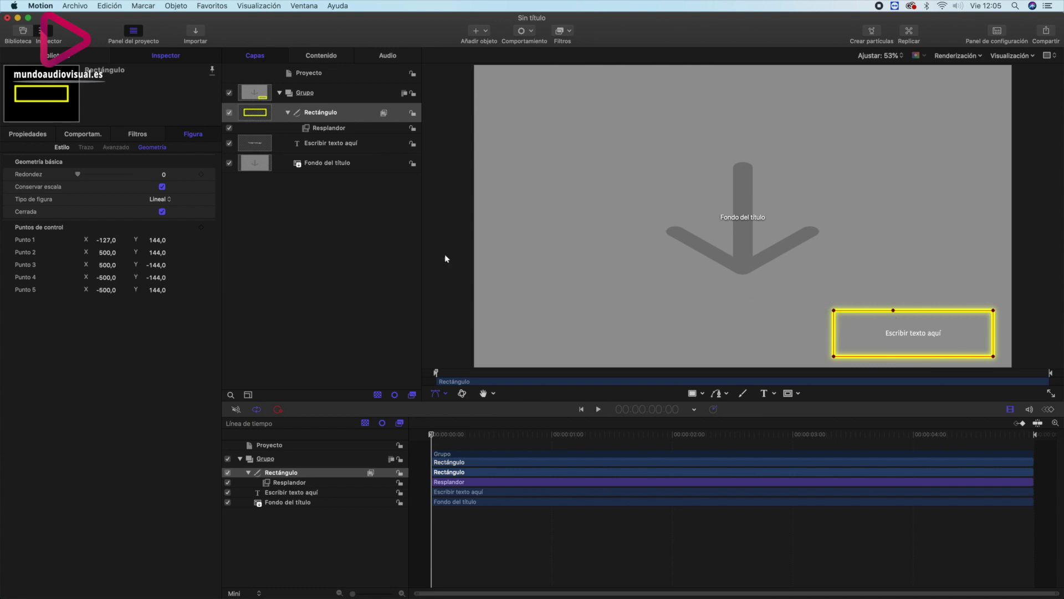
In Estilo, keyframe the outline's Desviación de primer at 100% at the start.
{"action": "left_click", "coordinate": [61, 147]}
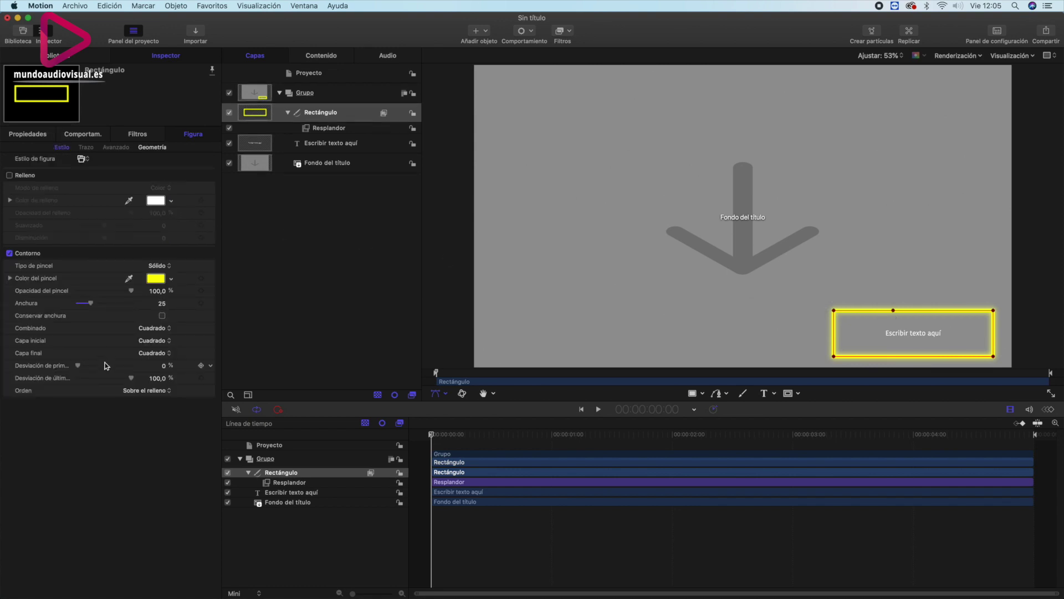
{"action": "mouse_move", "coordinate": [132, 378]}
{"action": "left_mouse_down"}
{"action": "mouse_move", "coordinate": [103, 377]}
{"action": "mouse_move", "coordinate": [149, 375]}
{"action": "left_mouse_up"}
{"action": "left_click_drag", "start_coordinate": [78, 365], "coordinate": [135, 374]}
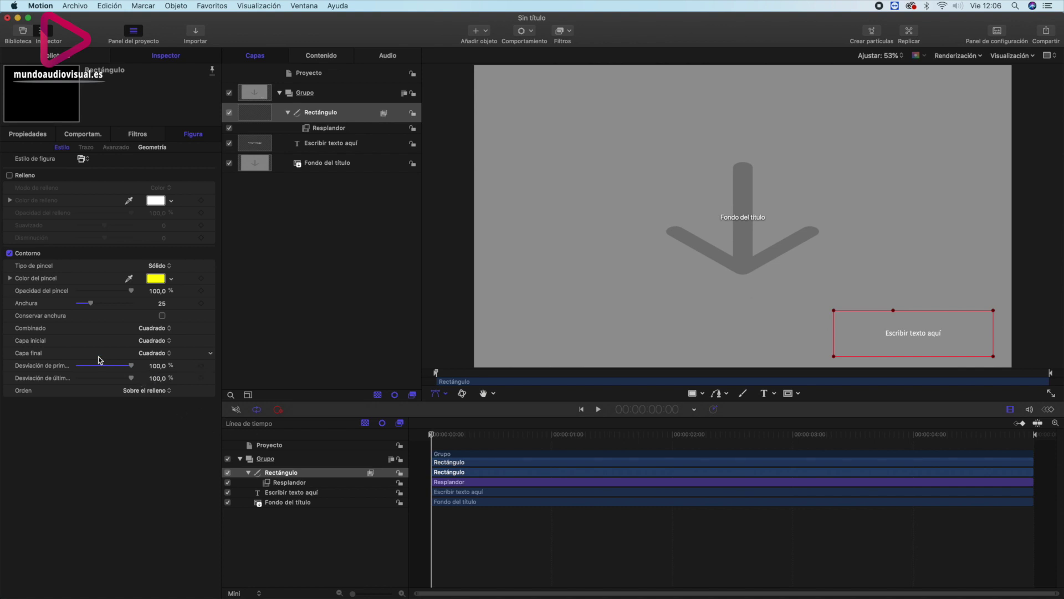
{"action": "left_click", "coordinate": [201, 366]}
At 1 second, lower Desviación de primer to about 25% so the outline draws in.
{"action": "mouse_move", "coordinate": [431, 435]}
{"action": "left_mouse_down"}
{"action": "mouse_move", "coordinate": [564, 430]}
{"action": "mouse_move", "coordinate": [553, 431]}
{"action": "left_mouse_up"}
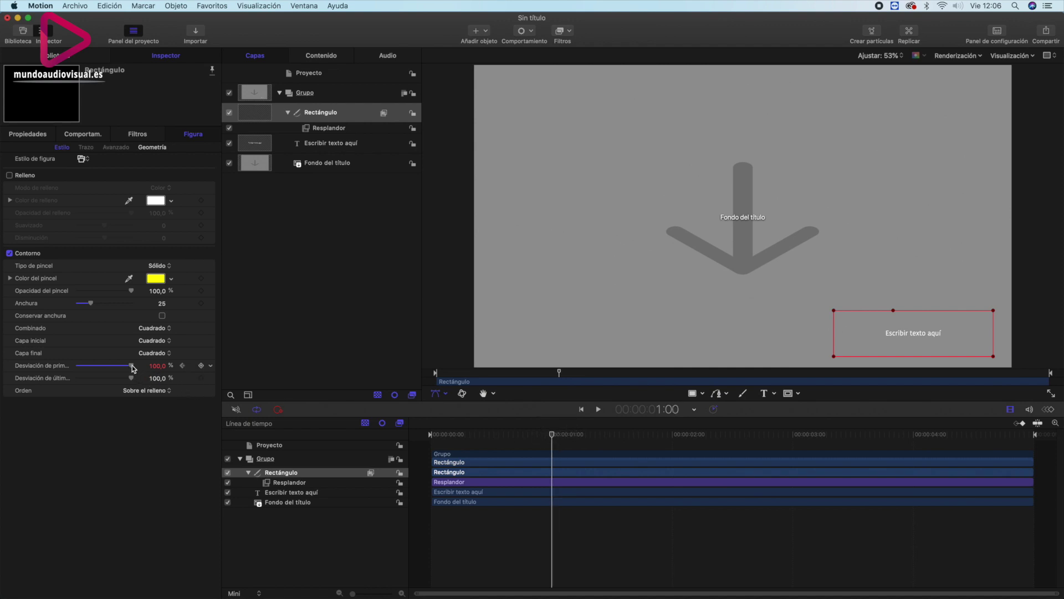
{"action": "left_click_drag", "start_coordinate": [132, 368], "coordinate": [92, 366]}
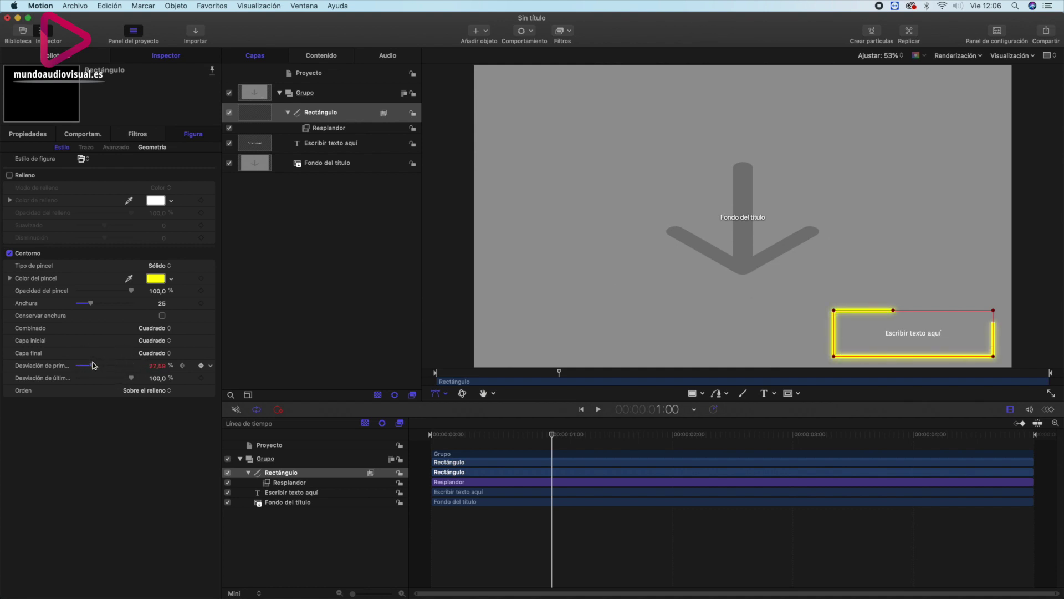
{"action": "left_click", "coordinate": [154, 368]}
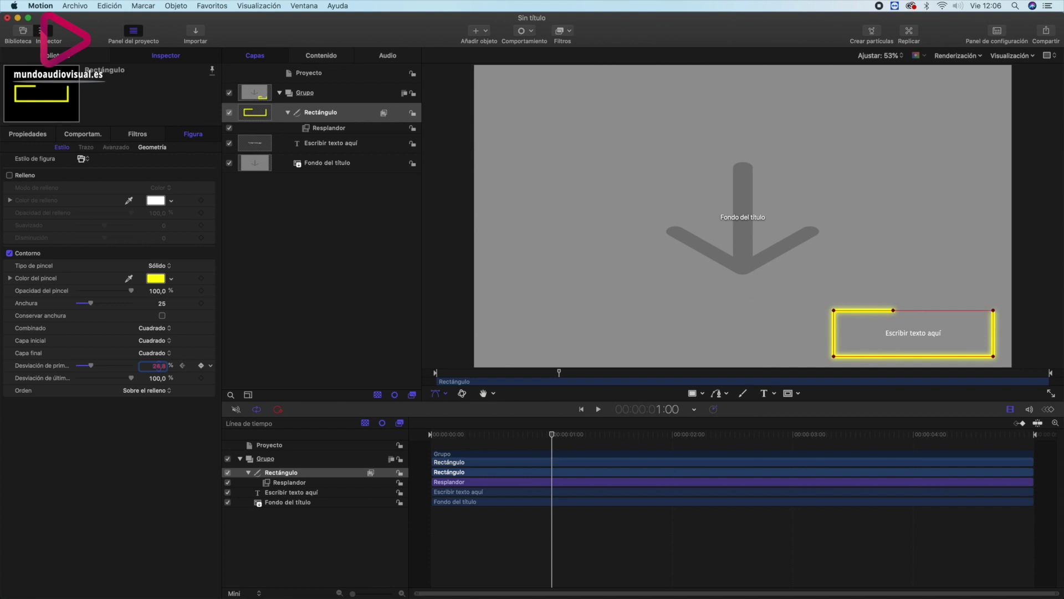
Play back and scrub the outline draw-on animation to check it.
{"action": "left_click", "coordinate": [489, 366]}
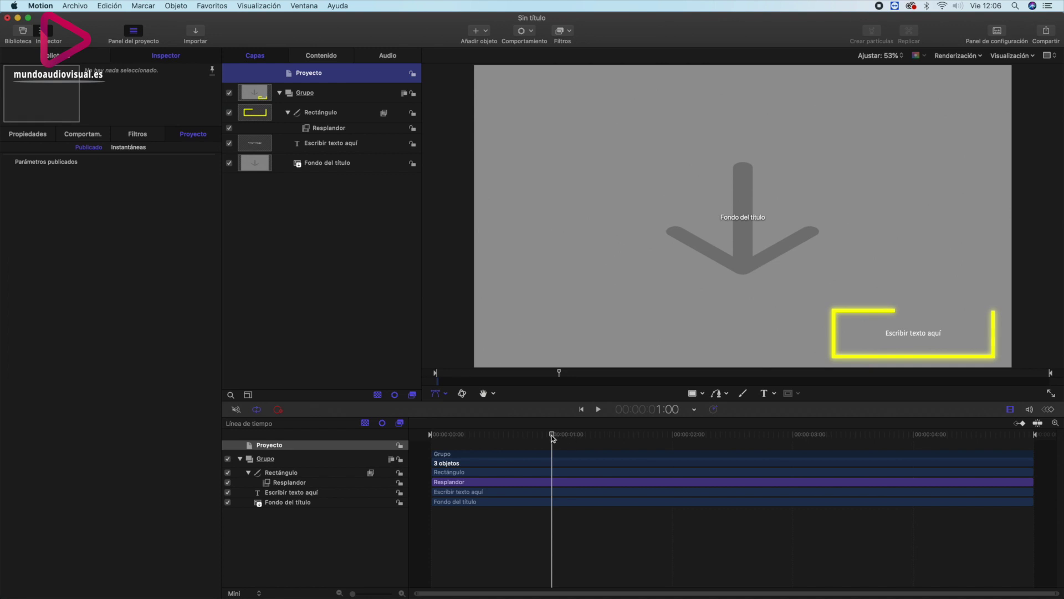
{"action": "left_click_drag", "start_coordinate": [553, 438], "coordinate": [404, 438]}
{"action": "left_click", "coordinate": [598, 409]}
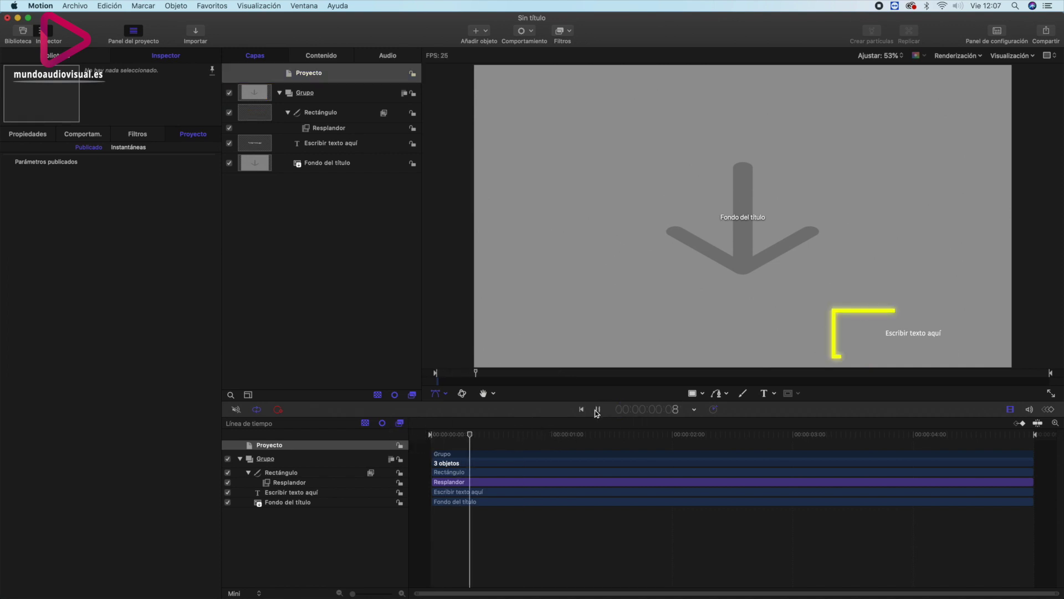
{"action": "left_click", "coordinate": [599, 411]}
{"action": "mouse_move", "coordinate": [767, 435]}
{"action": "left_mouse_down"}
{"action": "mouse_move", "coordinate": [557, 426]}
{"action": "mouse_move", "coordinate": [643, 424]}
{"action": "left_mouse_up"}
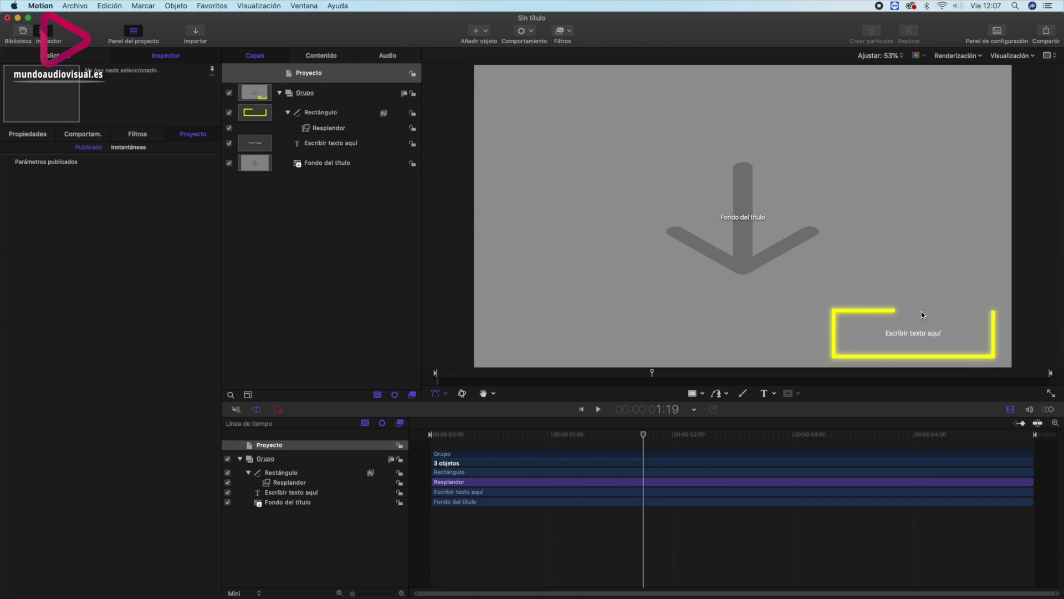
Duplicate the Escribir texto aquí layer, move the copy into the top-edge gap and fit its text box.
{"action": "left_click", "coordinate": [313, 147]}
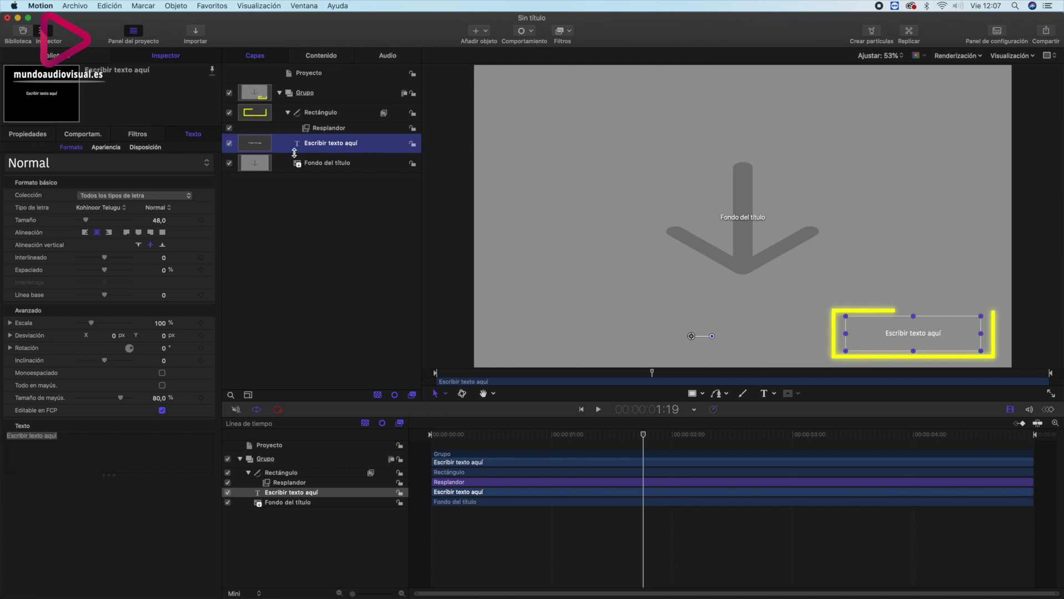
{"action": "right_click", "coordinate": [352, 145]}
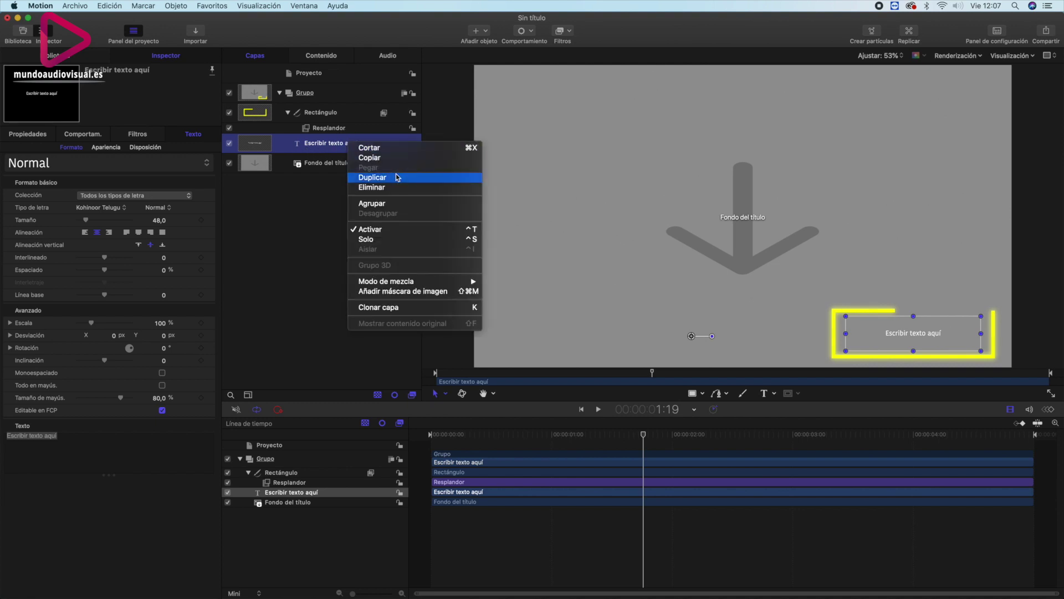
{"action": "left_click", "coordinate": [395, 175]}
{"action": "left_click_drag", "start_coordinate": [910, 336], "coordinate": [932, 314]}
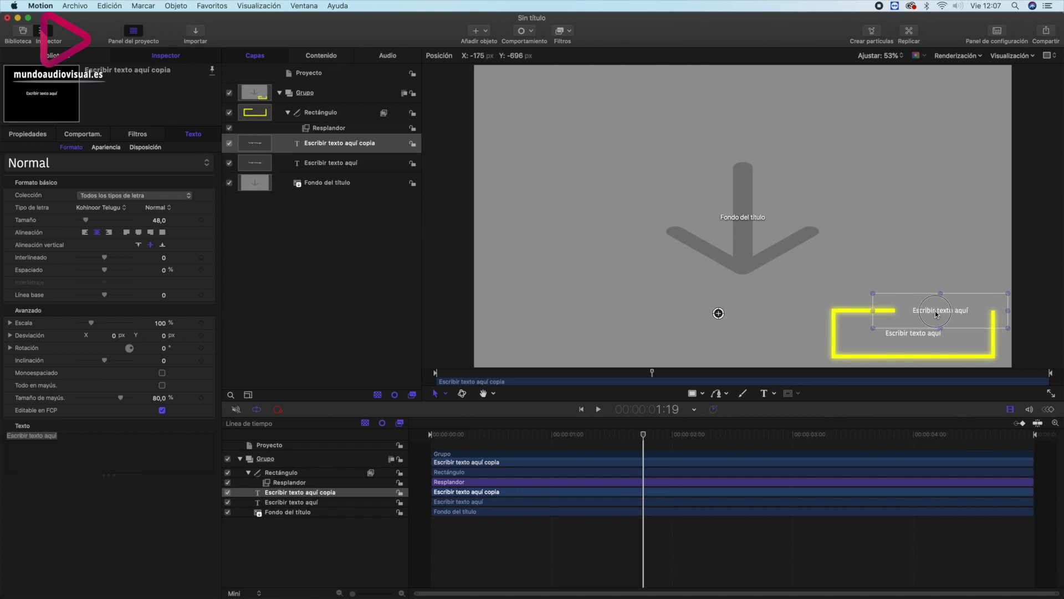
{"action": "double_click", "coordinate": [926, 313]}
{"action": "left_click_drag", "start_coordinate": [871, 314], "coordinate": [899, 311]}
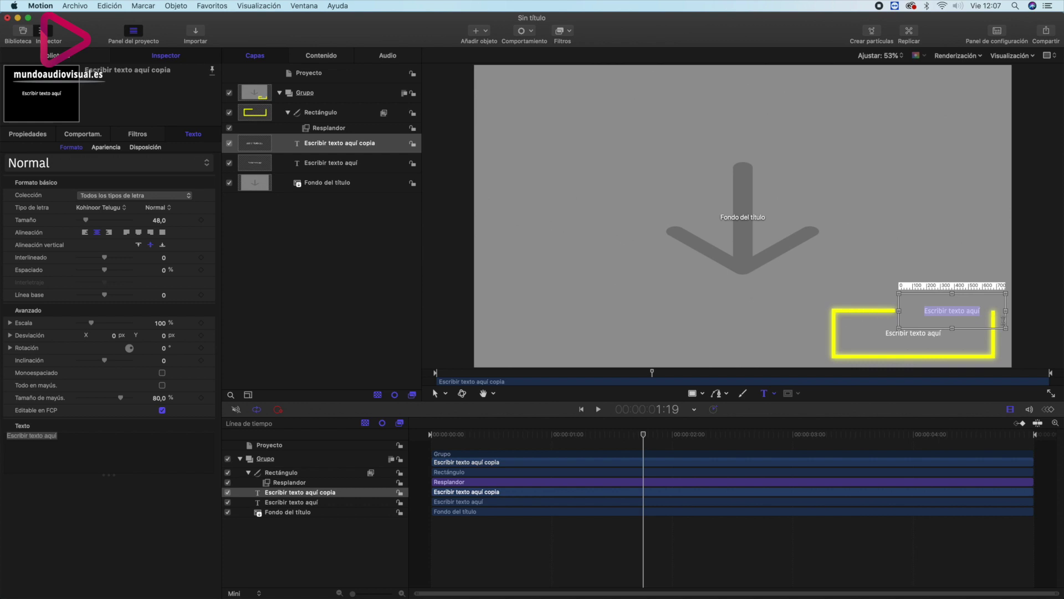
{"action": "left_click_drag", "start_coordinate": [1006, 311], "coordinate": [992, 311]}
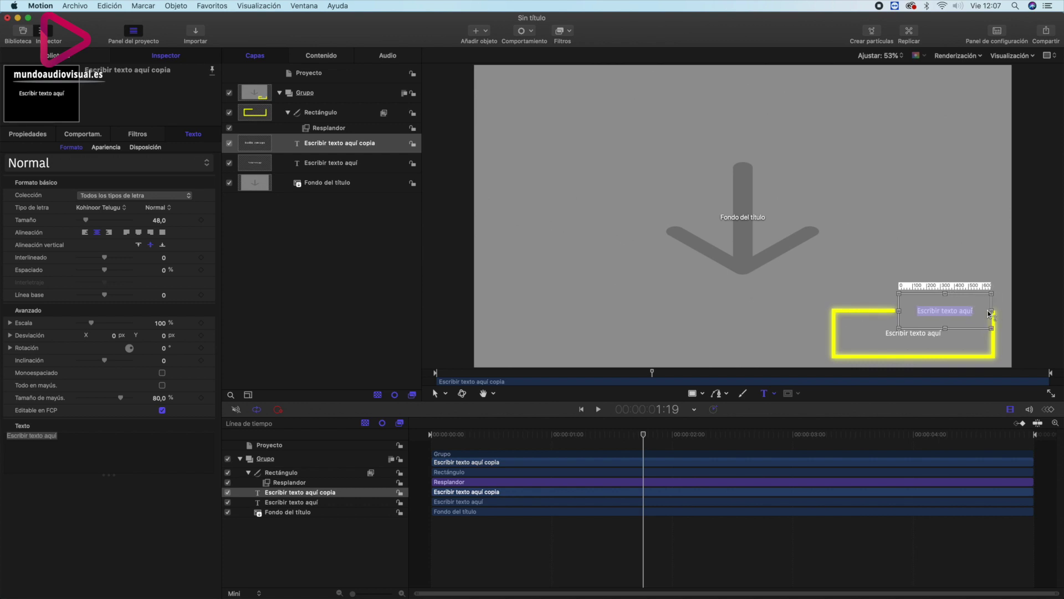
{"action": "left_click_drag", "start_coordinate": [898, 311], "coordinate": [897, 311]}
Undo the test typing so the copy reads Escribir texto aquí, then scrub the animation.
{"action": "triple_click", "coordinate": [959, 308]}
{"action": "type", "text": "dddd"}
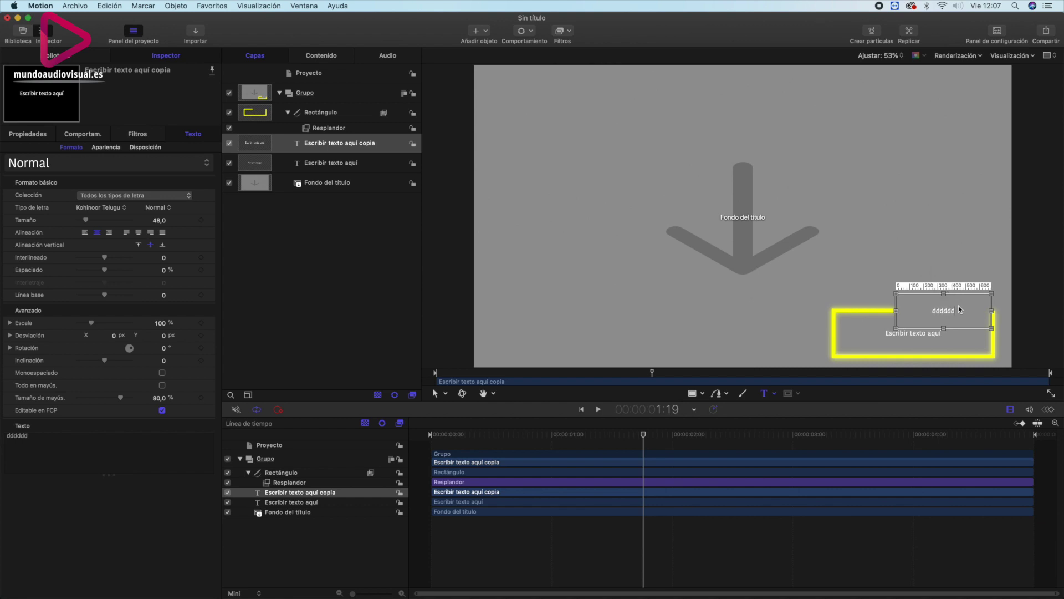
{"action": "type", "text": "ddddd"}
{"action": "type", "text": "dddddddd"}
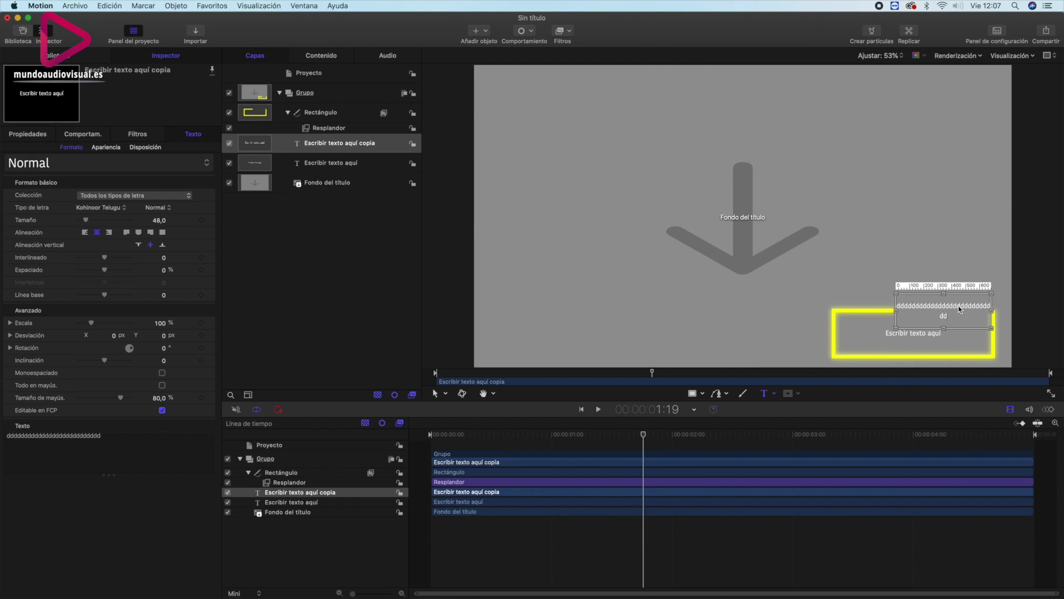
{"action": "type", "text": "dddddd"}
{"action": "key", "text": "super+z"}
{"action": "key", "text": "Escape"}
{"action": "left_click_drag", "start_coordinate": [645, 435], "coordinate": [396, 445]}
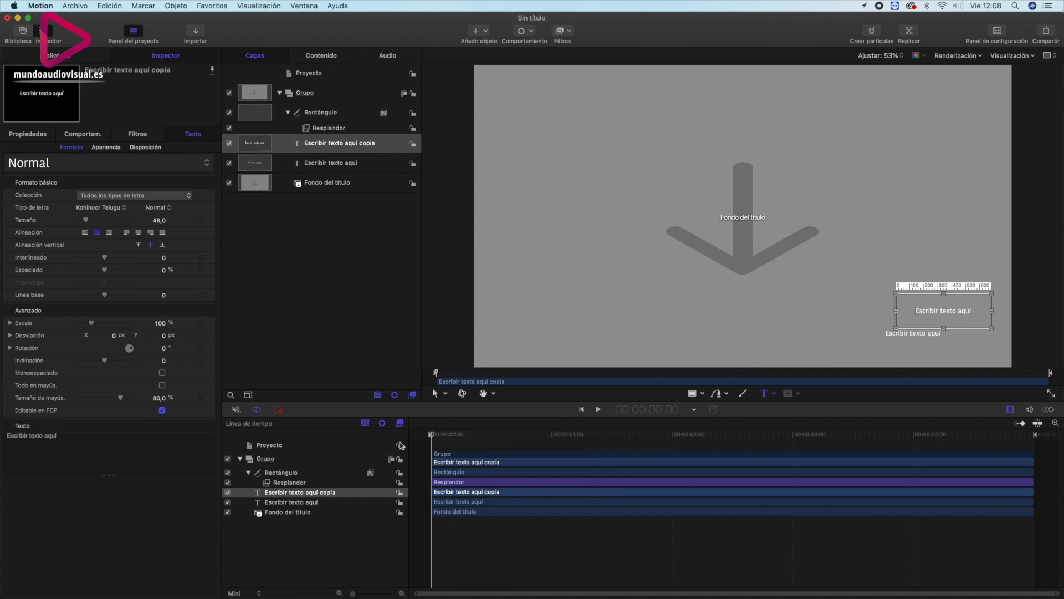
{"action": "left_click_drag", "start_coordinate": [432, 434], "coordinate": [561, 434]}
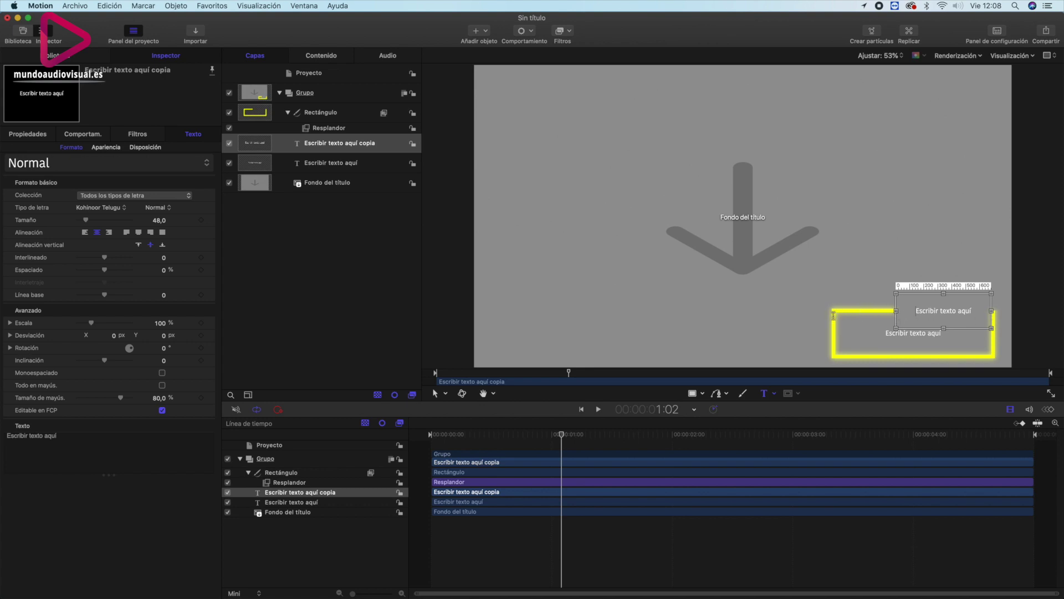
Drag the Escribir texto aquí copia clip's In point to 00:00:01:00 and preview playback.
{"action": "left_click", "coordinate": [623, 439]}
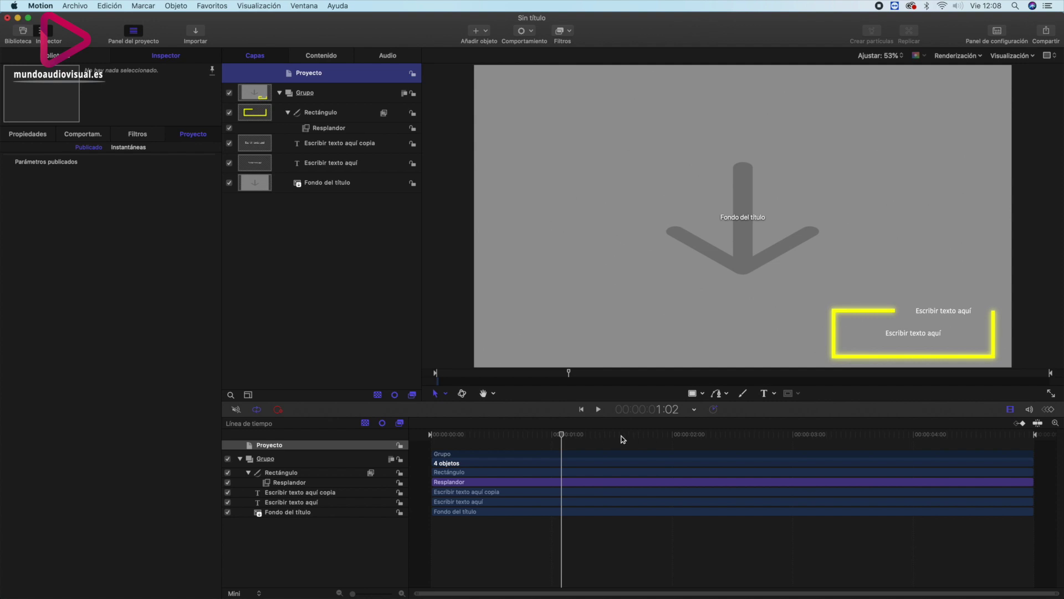
{"action": "mouse_move", "coordinate": [563, 437]}
{"action": "left_mouse_down"}
{"action": "mouse_move", "coordinate": [472, 428]}
{"action": "mouse_move", "coordinate": [554, 425]}
{"action": "left_mouse_up"}
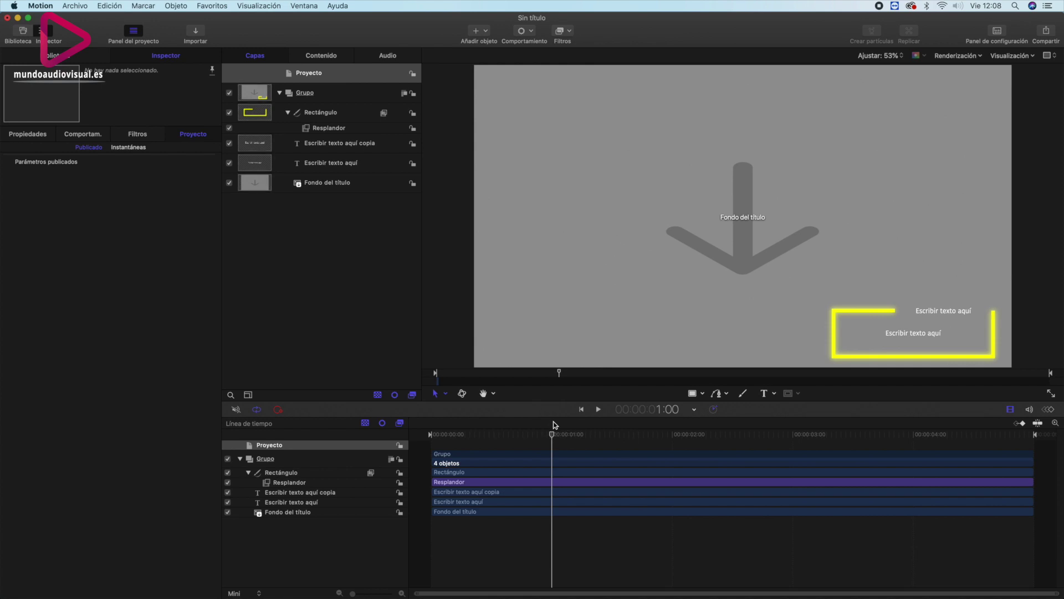
{"action": "left_click", "coordinate": [357, 149]}
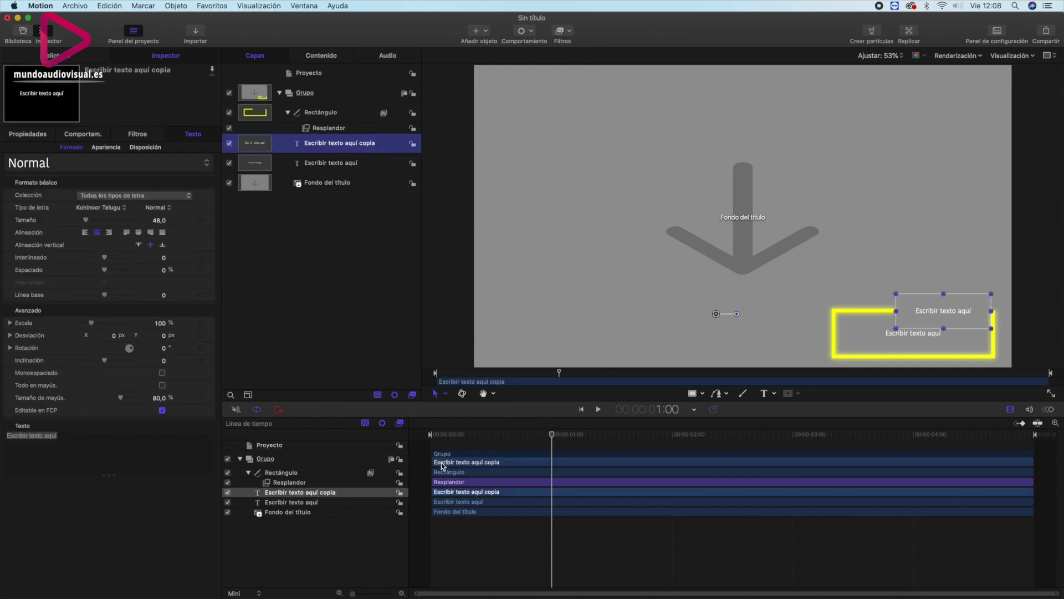
{"action": "left_click_drag", "start_coordinate": [434, 463], "coordinate": [535, 459]}
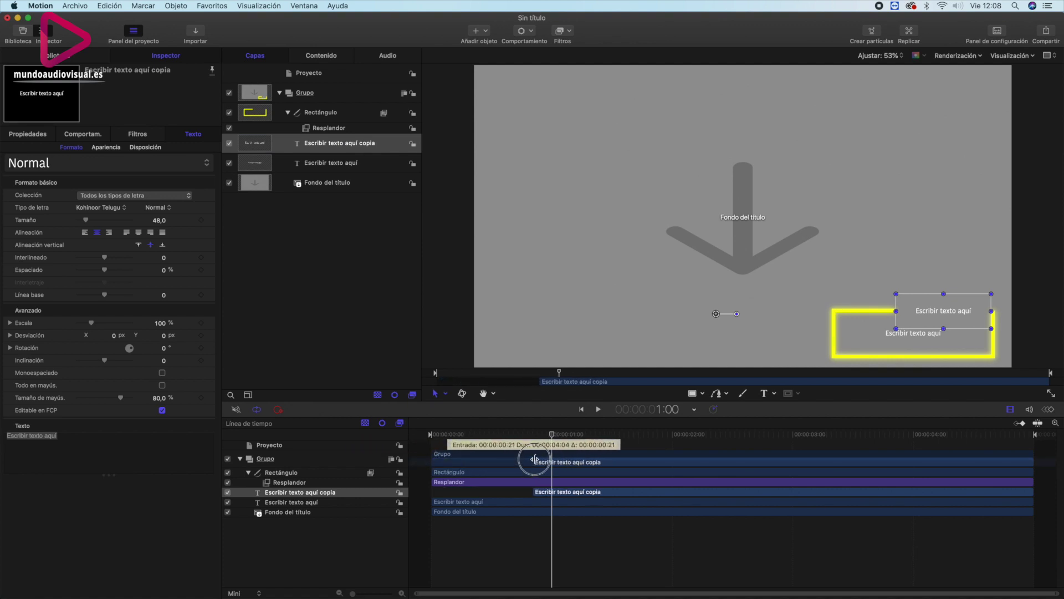
{"action": "left_click_drag", "start_coordinate": [534, 459], "coordinate": [552, 459]}
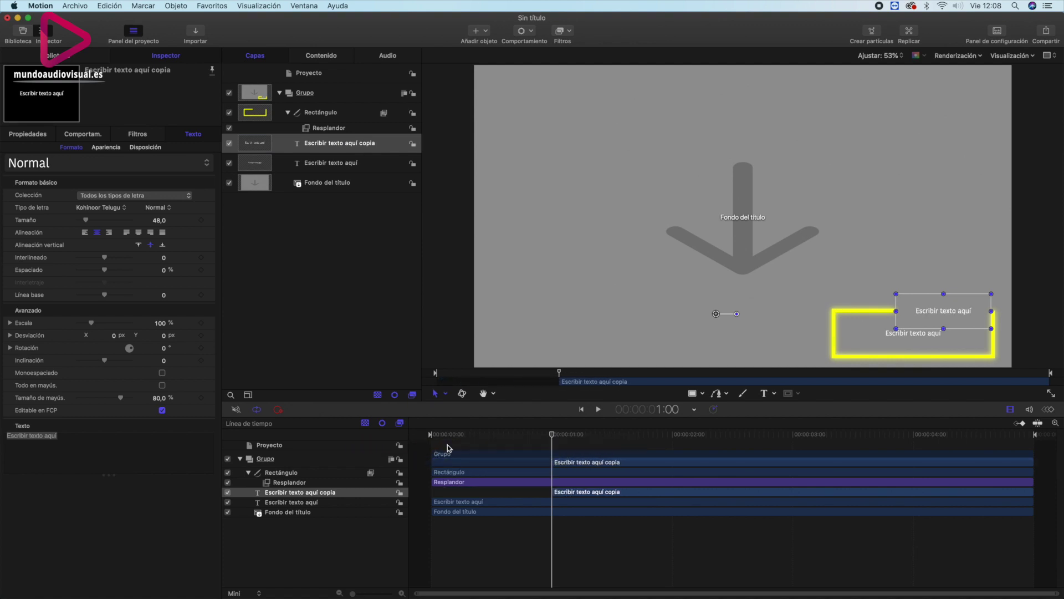
{"action": "left_click", "coordinate": [431, 435]}
{"action": "key", "text": "space"}
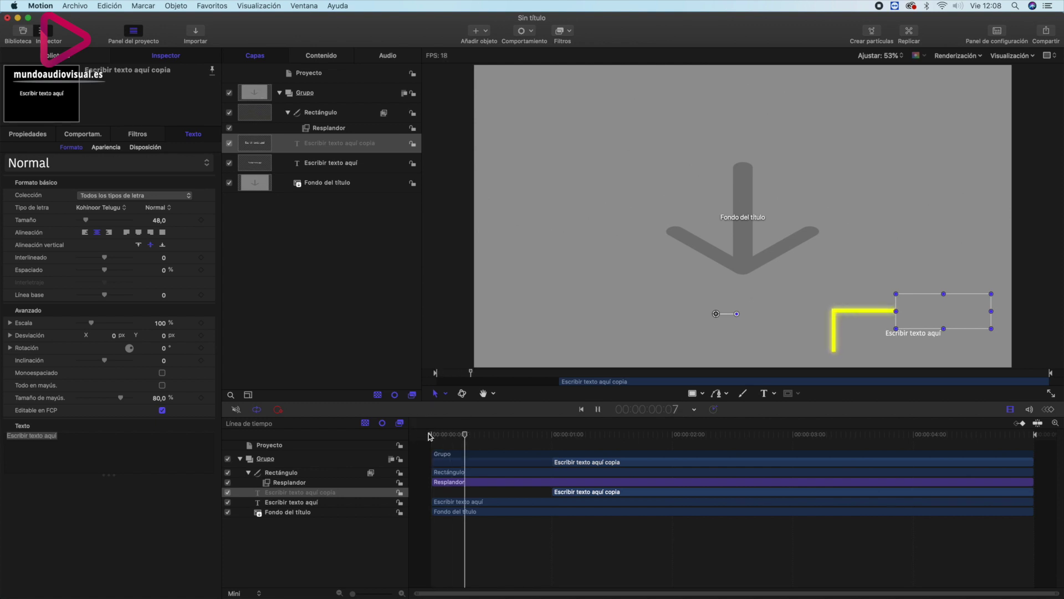
{"action": "left_click", "coordinate": [598, 411]}
{"action": "left_click_drag", "start_coordinate": [716, 436], "coordinate": [551, 434]}
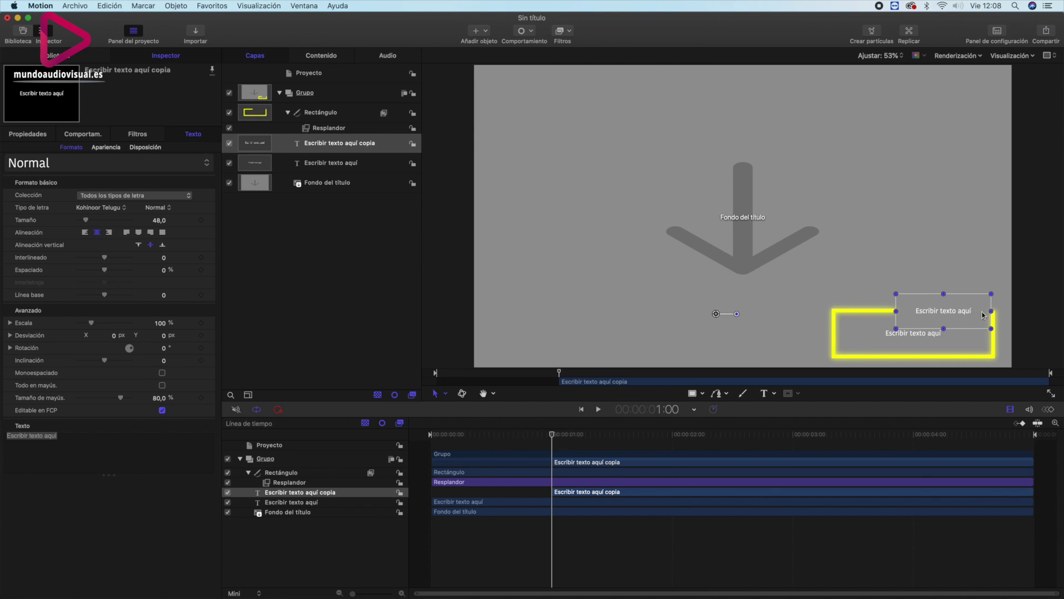
Add the Texto-Rotulador Pirouette behaviour to the text copy and play it back.
{"action": "key", "text": "F1"}
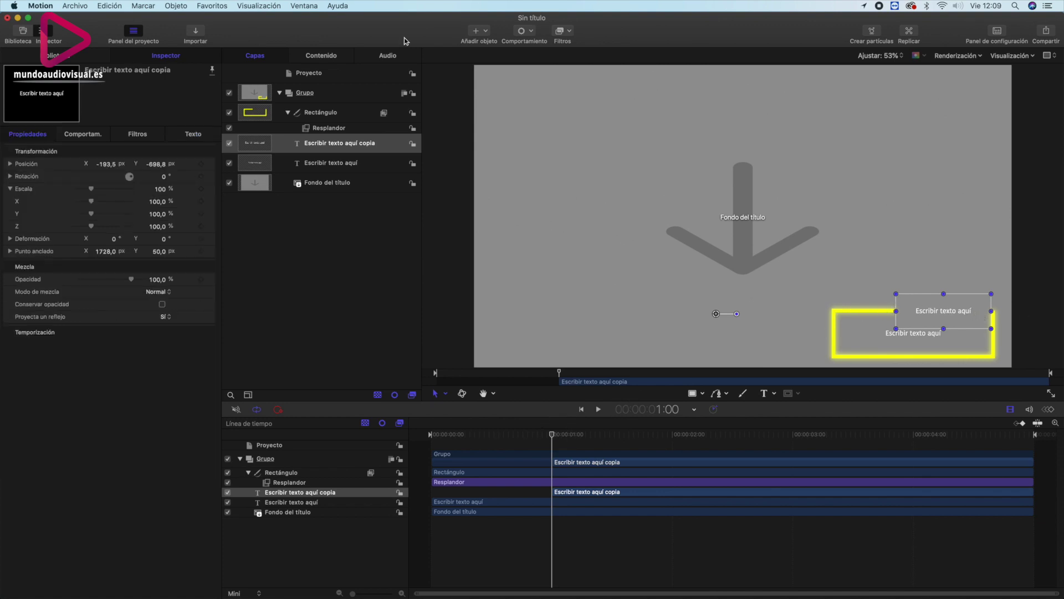
{"action": "left_click", "coordinate": [532, 33]}
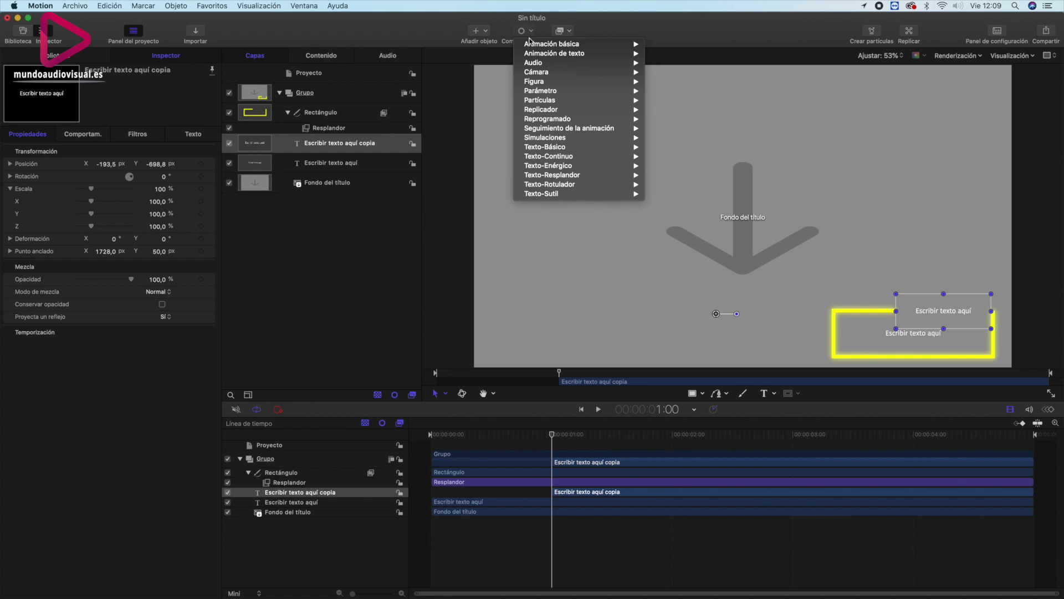
{"action": "mouse_move", "coordinate": [562, 150]}
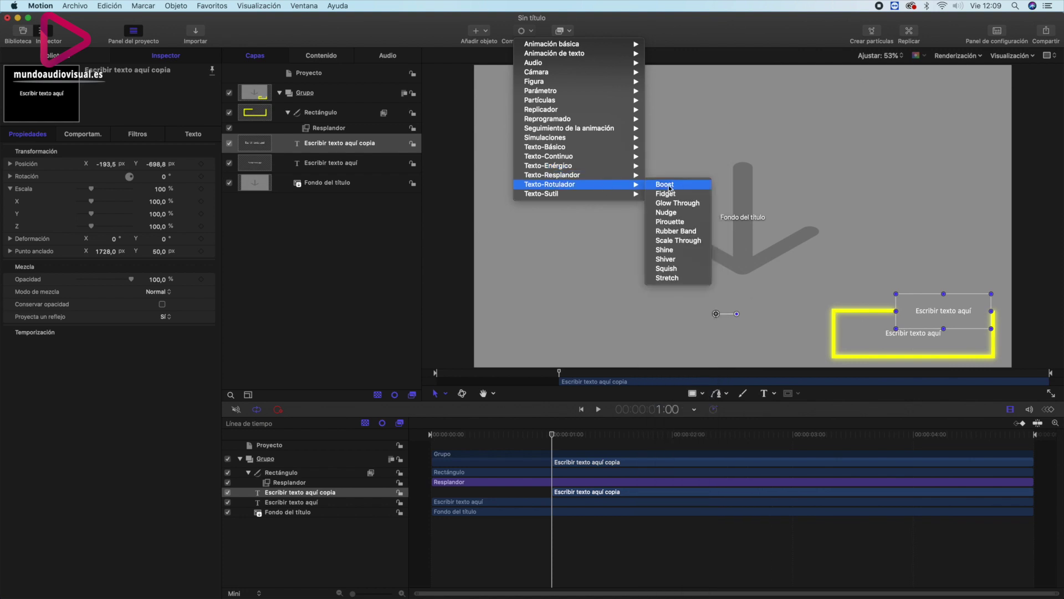
{"action": "left_click", "coordinate": [687, 222]}
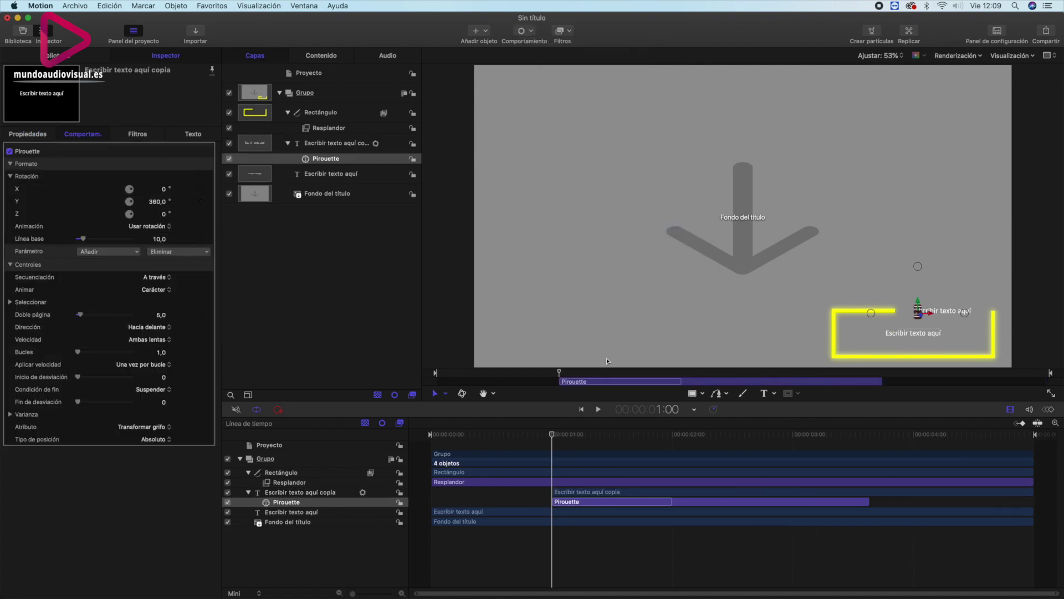
{"action": "key", "text": "space"}
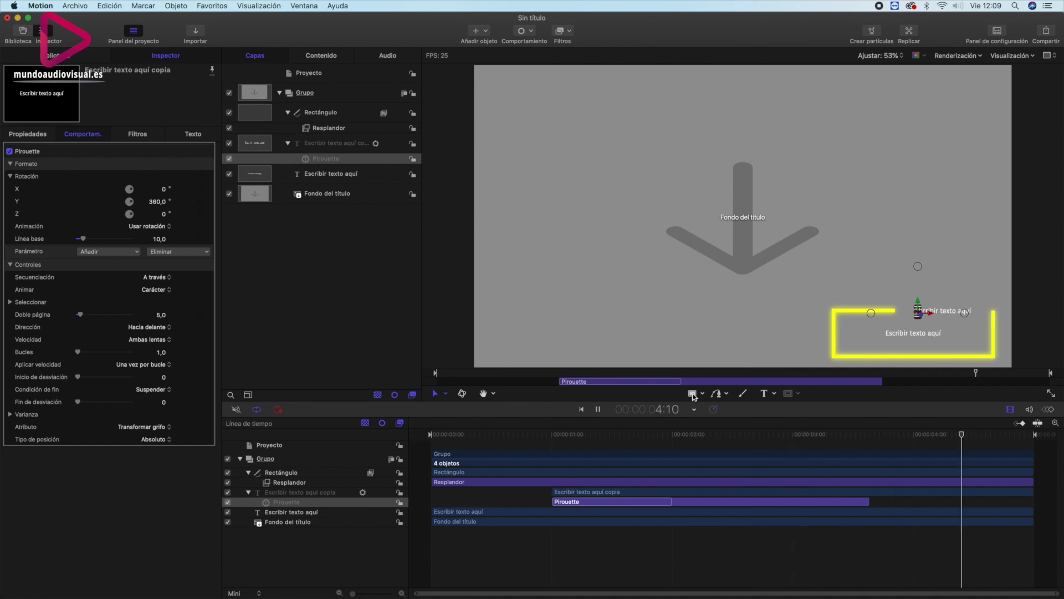
{"action": "left_click_drag", "start_coordinate": [830, 438], "coordinate": [552, 440]}
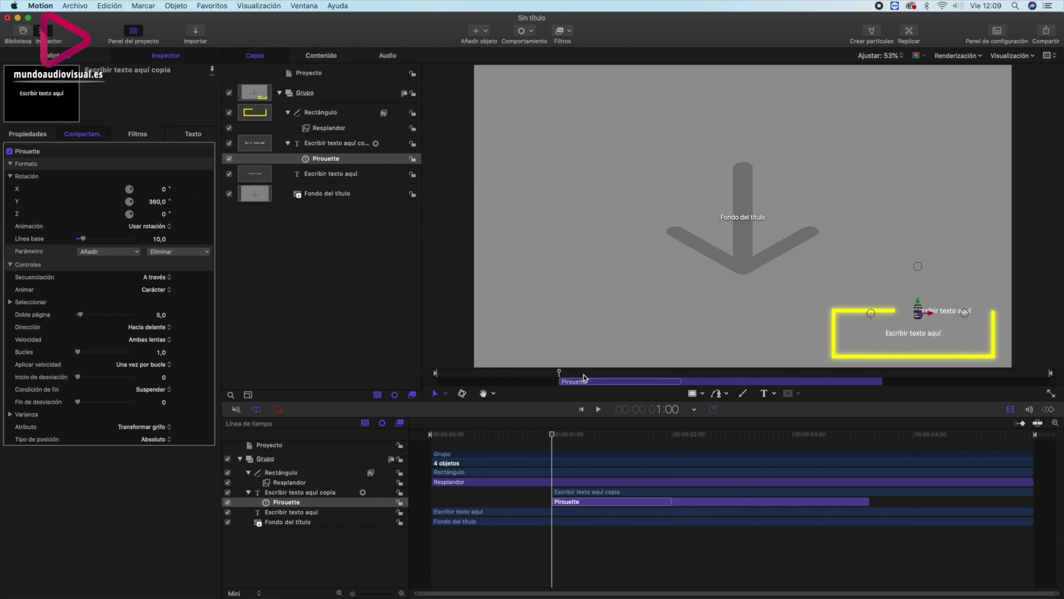
Set the Pirouette behaviour's Dirección to Hacia atrás.
{"action": "left_click", "coordinate": [599, 409]}
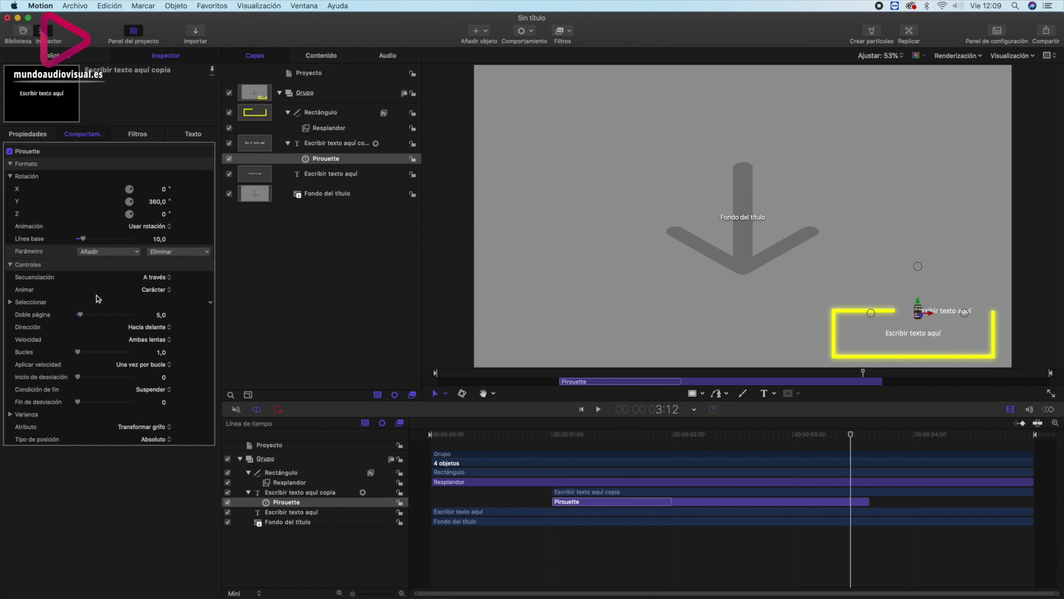
{"action": "left_click", "coordinate": [154, 328]}
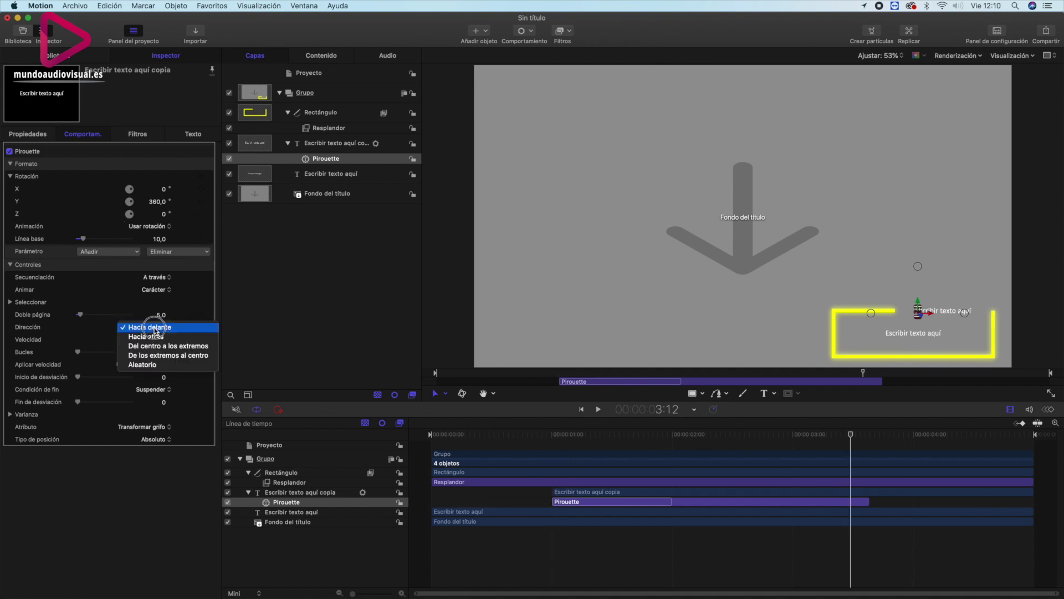
{"action": "left_click", "coordinate": [155, 338]}
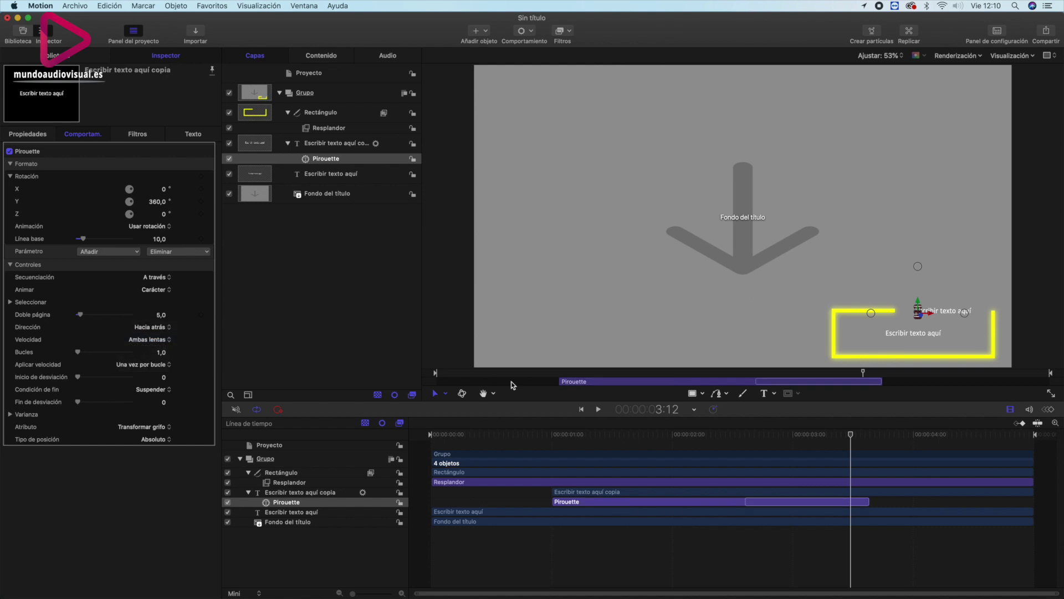
Replay the title from the start to review the backward pirouette.
{"action": "left_click_drag", "start_coordinate": [858, 431], "coordinate": [537, 434]}
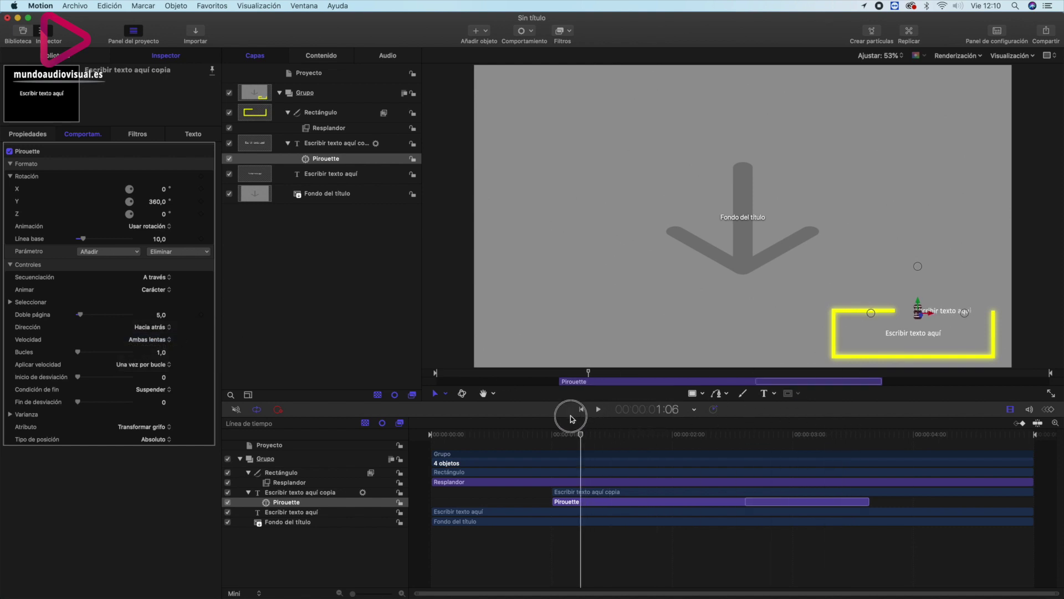
{"action": "left_click", "coordinate": [598, 410]}
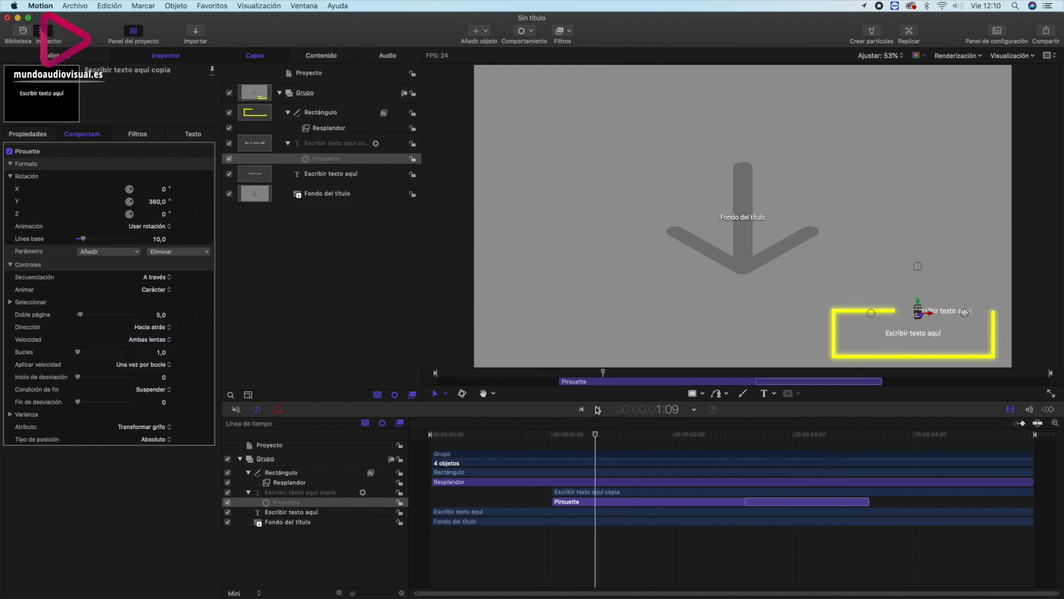
{"action": "left_click", "coordinate": [598, 410]}
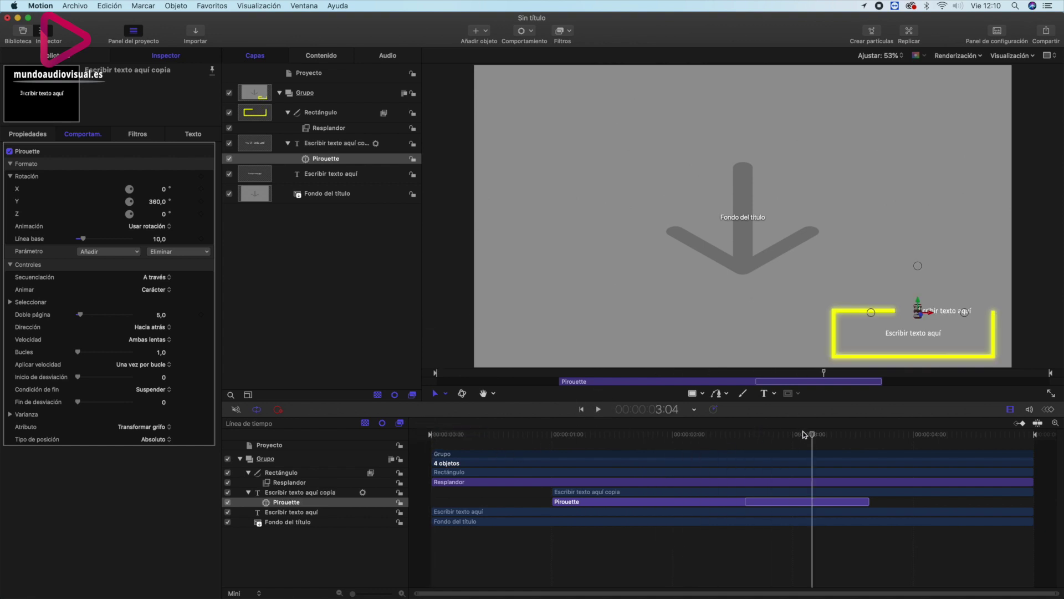
{"action": "left_click_drag", "start_coordinate": [813, 435], "coordinate": [429, 435]}
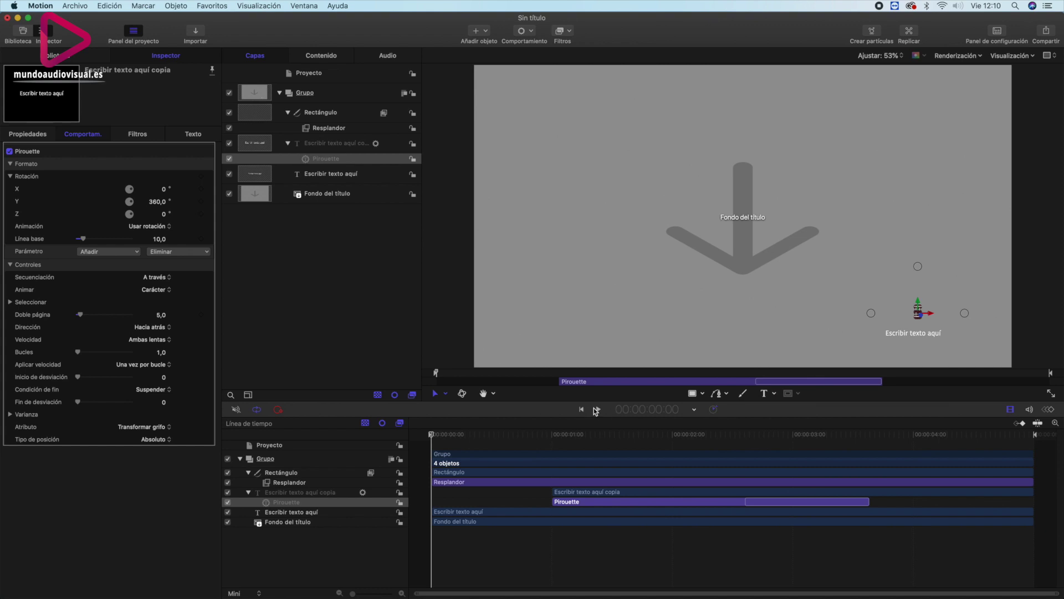
{"action": "left_click", "coordinate": [596, 410]}
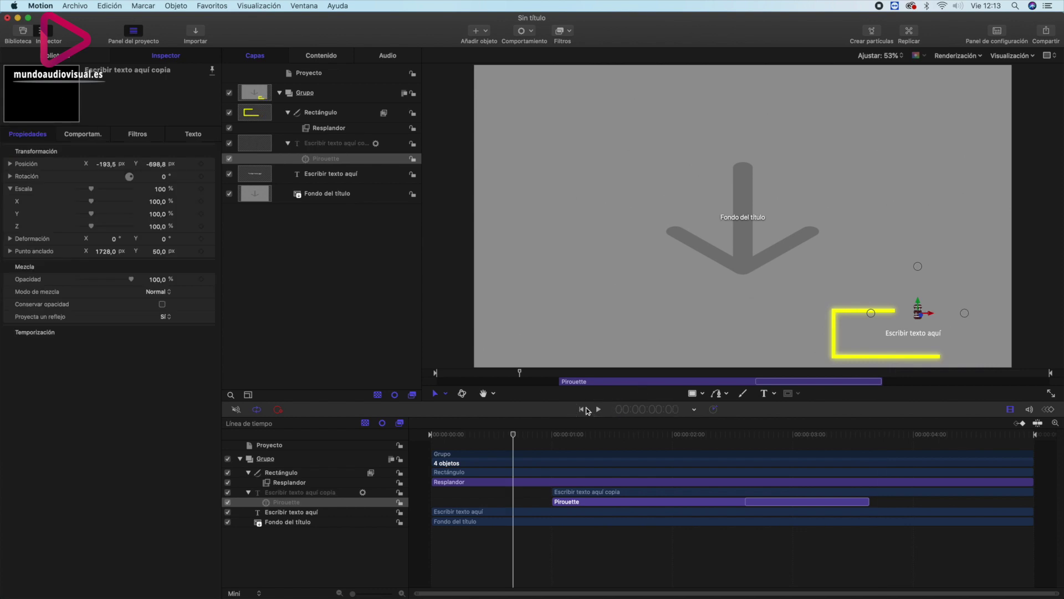
{"action": "left_click", "coordinate": [582, 410]}
{"action": "left_click", "coordinate": [597, 409]}
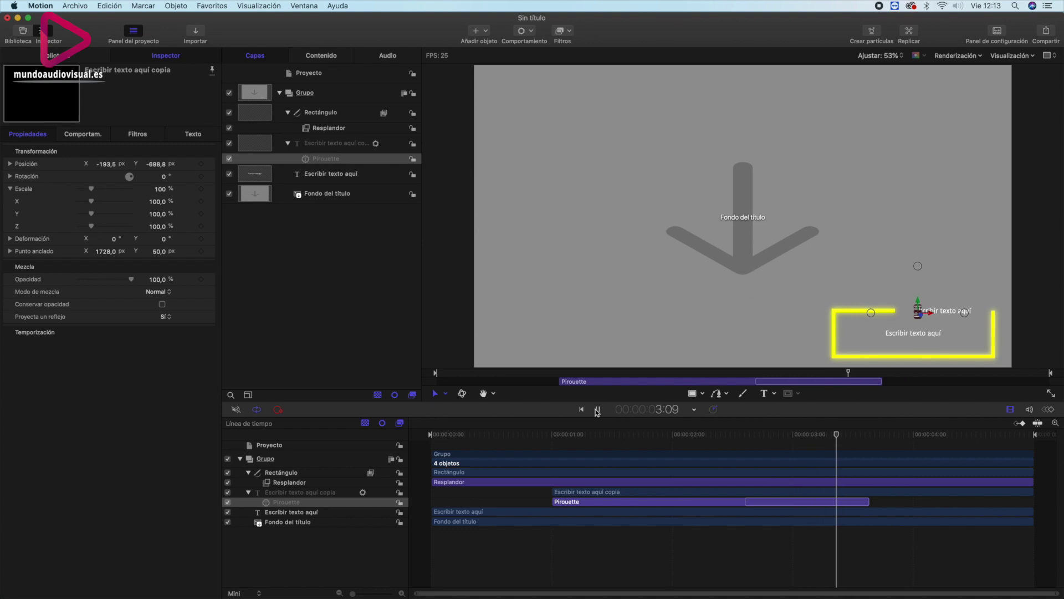
{"action": "left_click", "coordinate": [597, 409]}
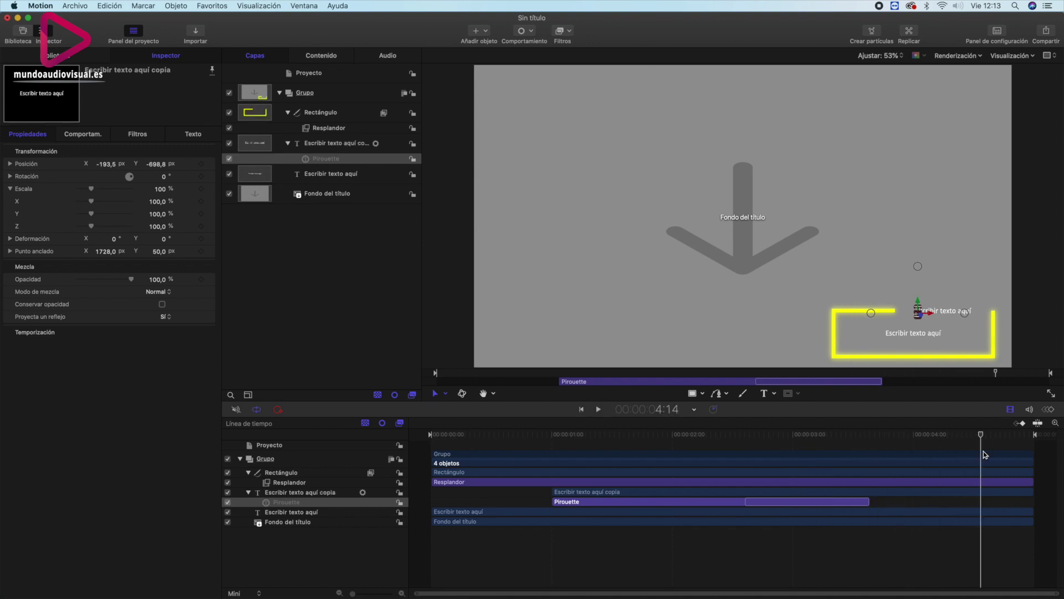
{"action": "mouse_move", "coordinate": [982, 436]}
{"action": "left_mouse_down"}
{"action": "mouse_move", "coordinate": [673, 428]}
{"action": "mouse_move", "coordinate": [870, 427]}
{"action": "left_mouse_up"}
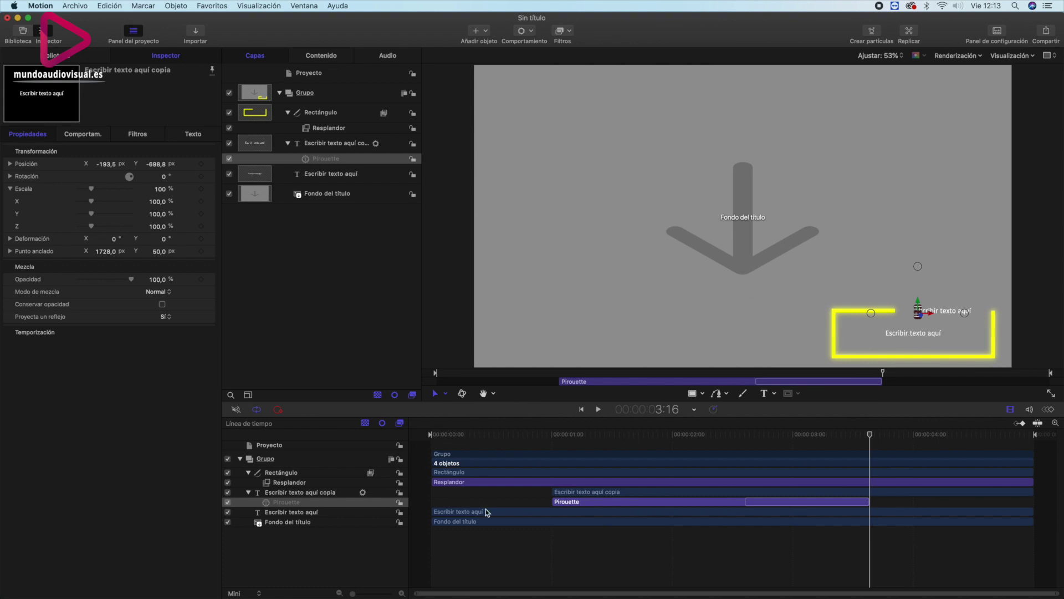
Start the second Escribir texto aquí layer at 3:14 and add the Text-Glow Smoke In behaviour.
{"action": "left_click", "coordinate": [350, 183]}
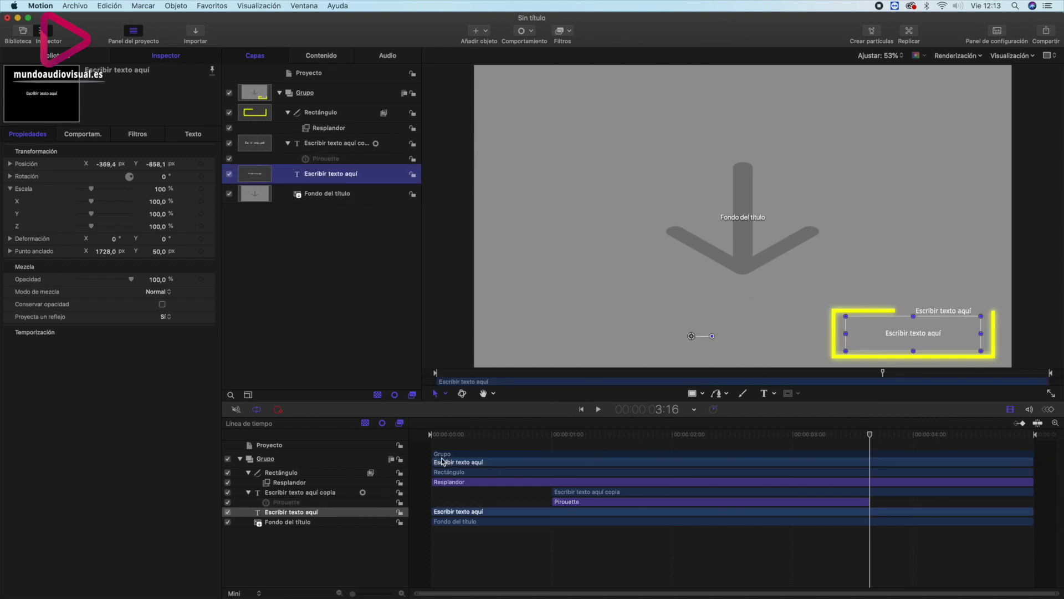
{"action": "left_click_drag", "start_coordinate": [436, 461], "coordinate": [870, 450]}
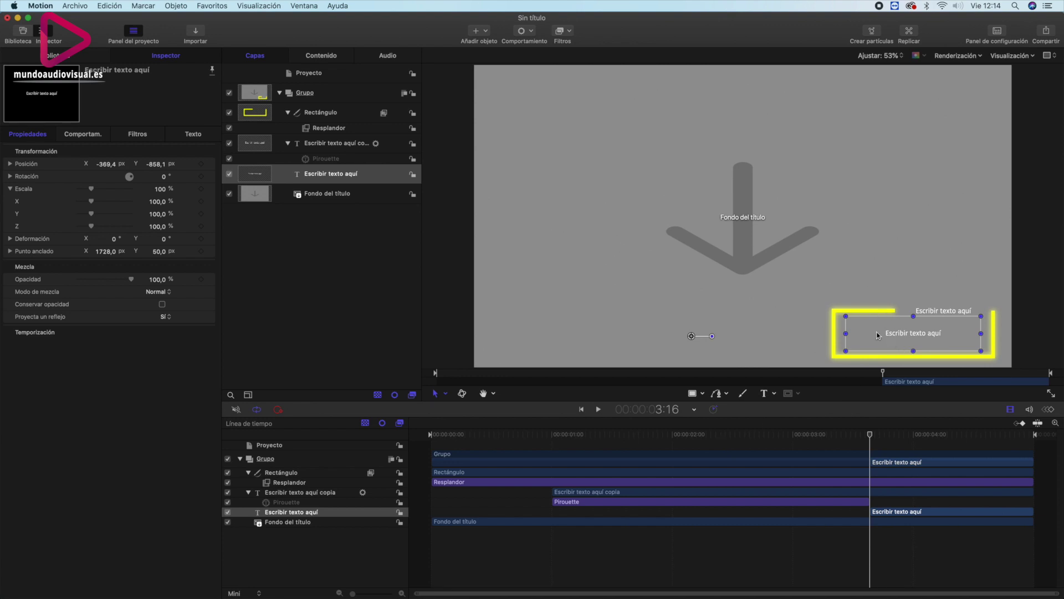
{"action": "left_click", "coordinate": [568, 33]}
{"action": "left_click", "coordinate": [537, 30]}
{"action": "left_click", "coordinate": [530, 32]}
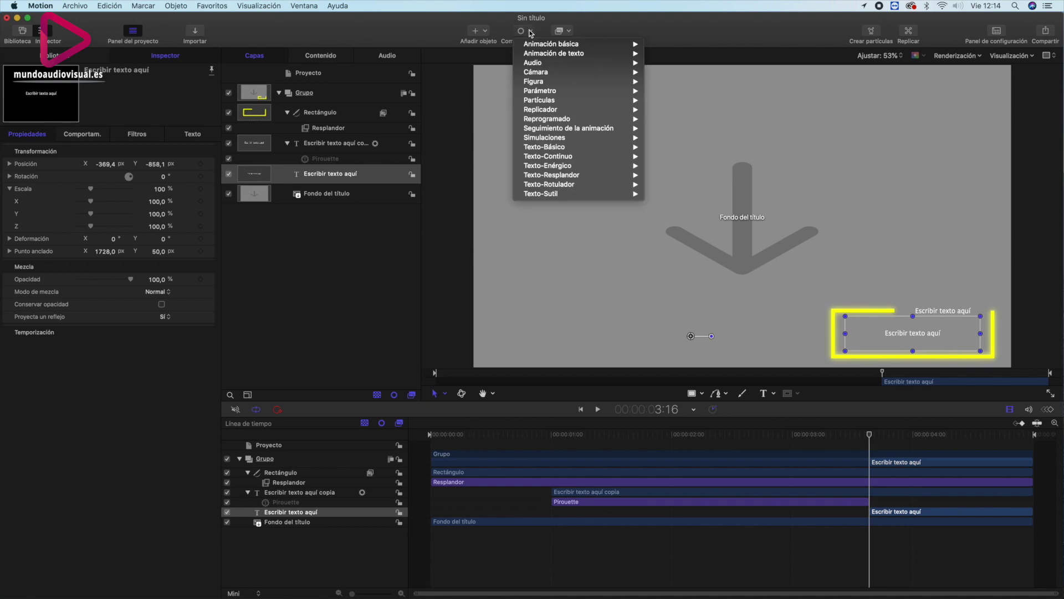
{"action": "mouse_move", "coordinate": [577, 147]}
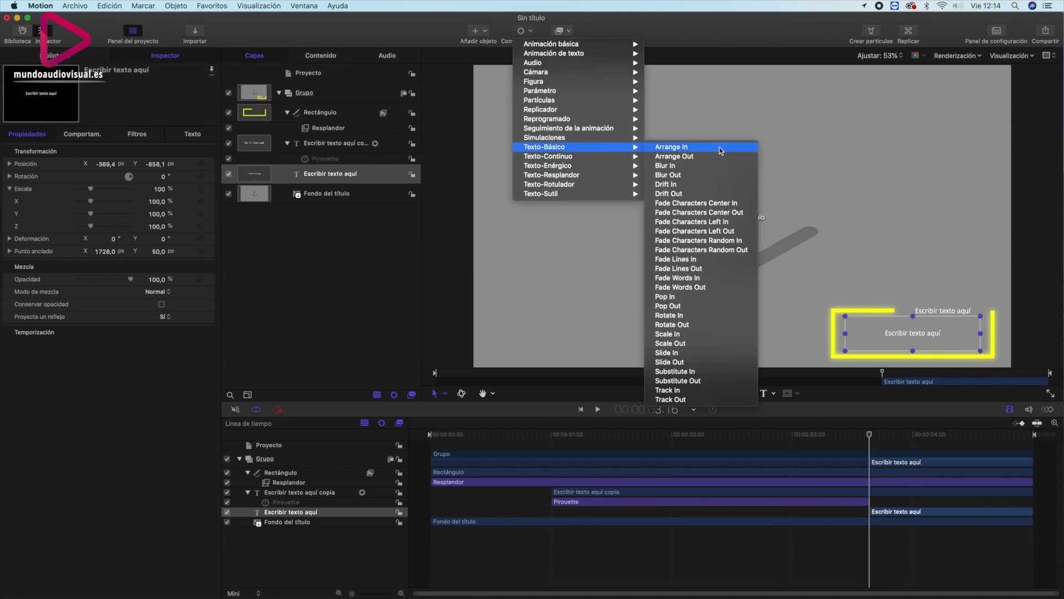
{"action": "mouse_move", "coordinate": [576, 166]}
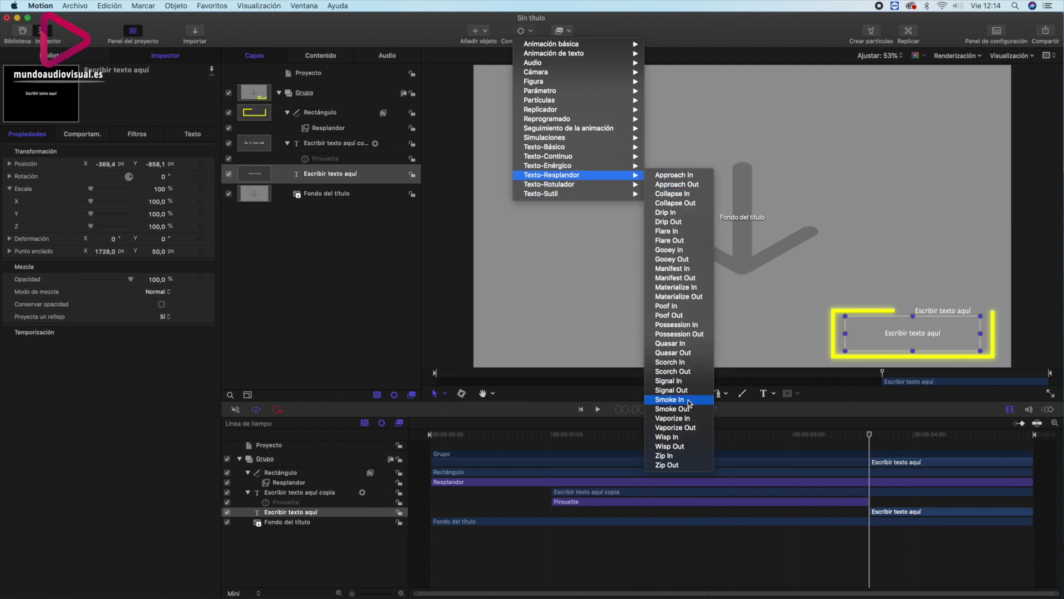
{"action": "left_click", "coordinate": [689, 401]}
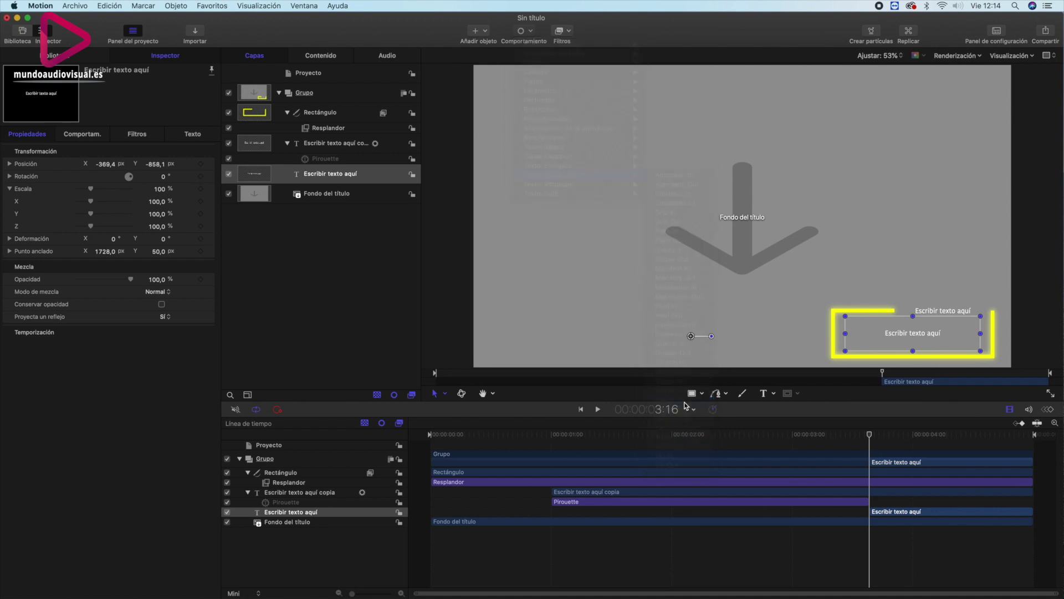
Preview Smoke In, then slide the text clip earlier to start just before 3 seconds.
{"action": "left_click", "coordinate": [534, 441]}
{"action": "key", "text": "space"}
{"action": "left_click", "coordinate": [535, 441]}
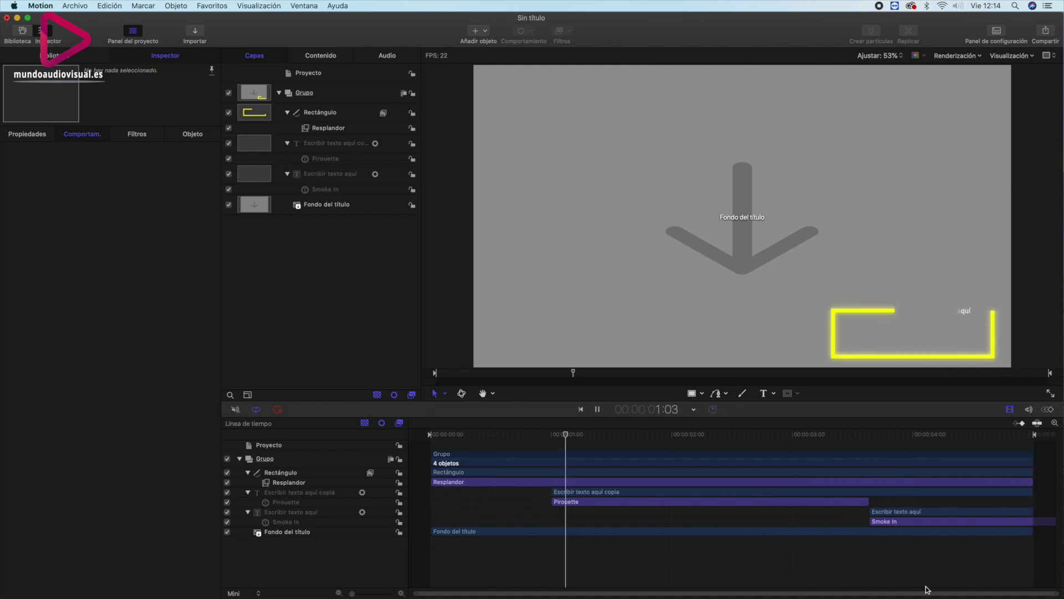
{"action": "left_click", "coordinate": [597, 410]}
{"action": "left_click", "coordinate": [896, 513]}
{"action": "mouse_move", "coordinate": [896, 513]}
{"action": "left_mouse_down"}
{"action": "mouse_move", "coordinate": [807, 517]}
{"action": "mouse_move", "coordinate": [817, 517]}
{"action": "left_mouse_up"}
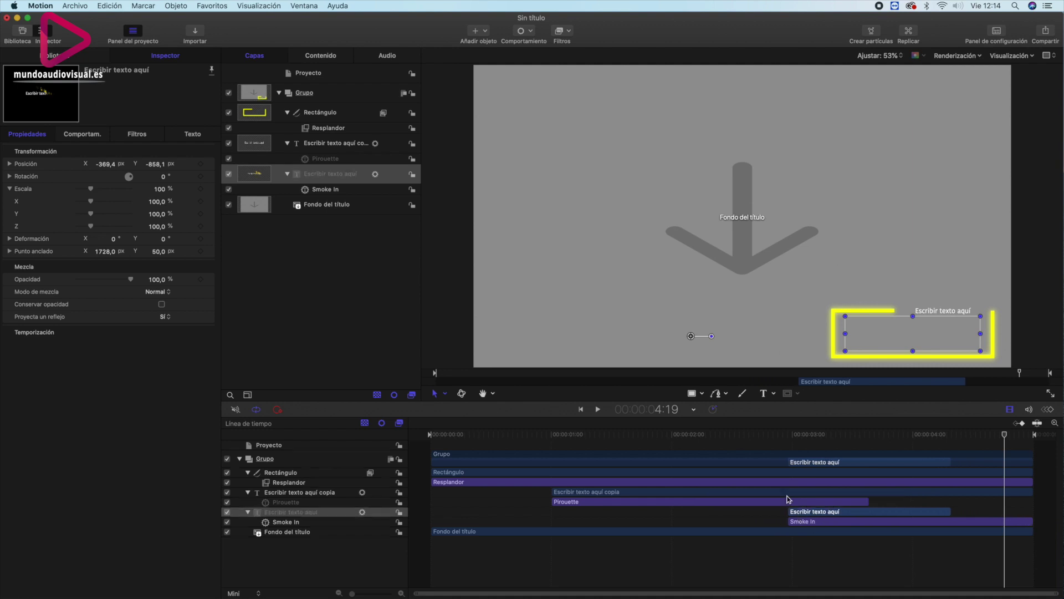
{"action": "left_click", "coordinate": [721, 445]}
{"action": "left_click", "coordinate": [705, 434]}
{"action": "key", "text": "space"}
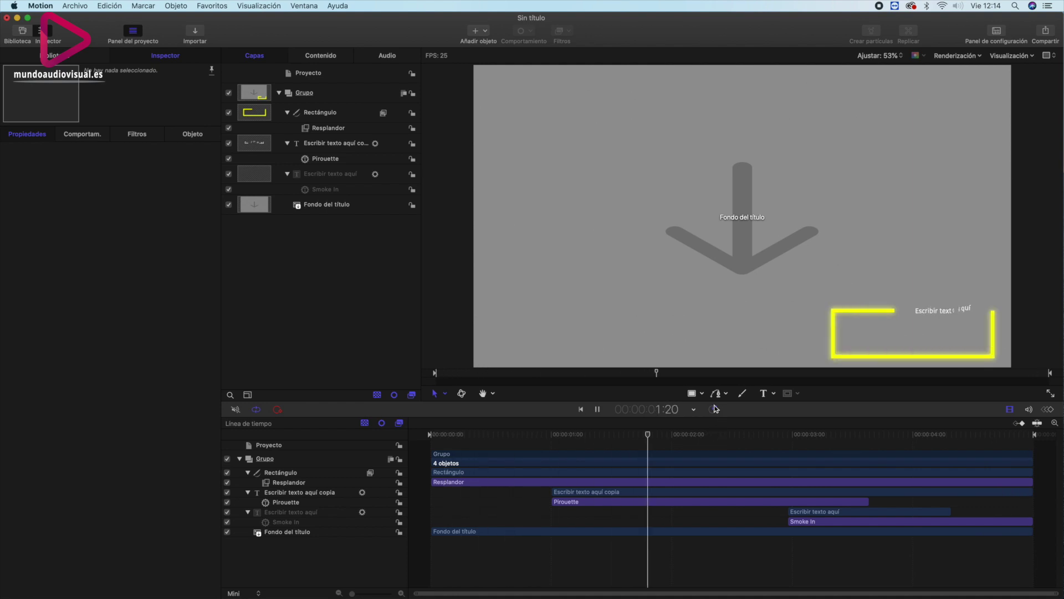
{"action": "left_click", "coordinate": [597, 410]}
Extend the text clip to the project end and play the title from the beginning.
{"action": "left_click", "coordinate": [952, 511]}
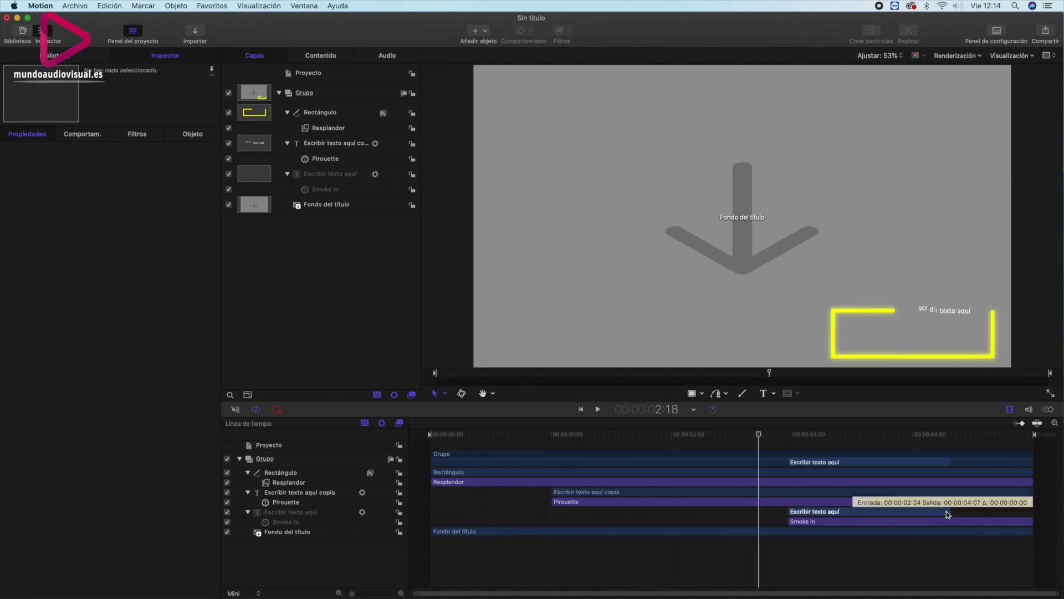
{"action": "left_click_drag", "start_coordinate": [951, 510], "coordinate": [1034, 511]}
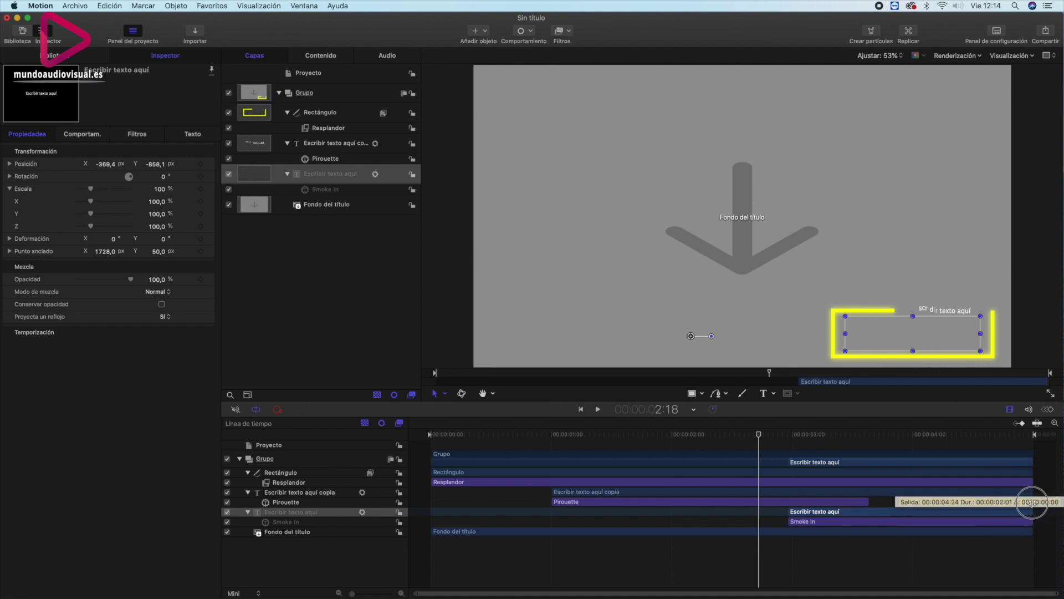
{"action": "left_click", "coordinate": [431, 433]}
{"action": "key", "text": "space"}
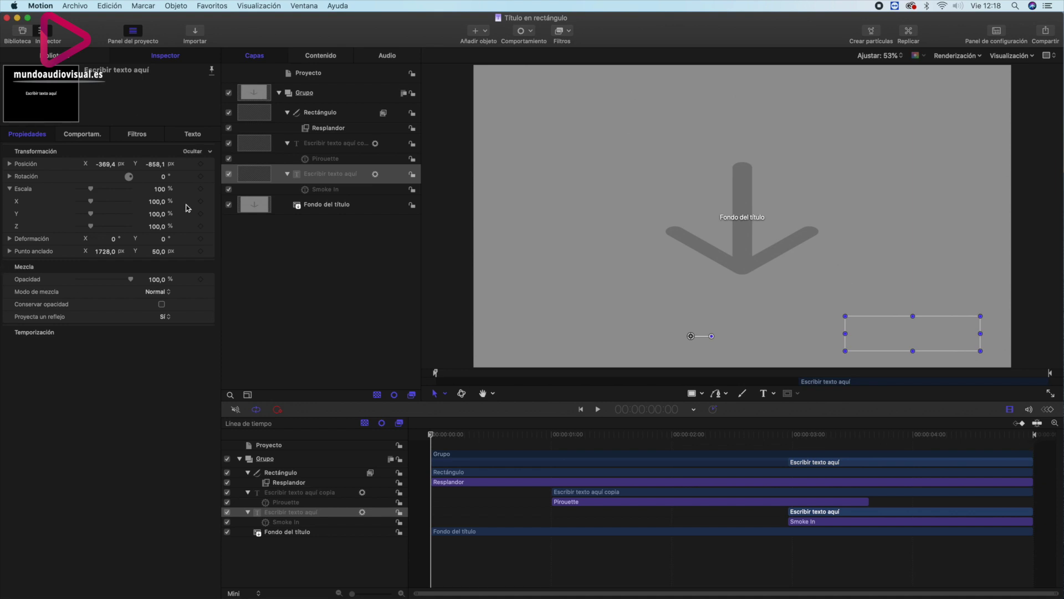
Set the project Duración to 00:00:10:00.
{"action": "left_click_drag", "start_coordinate": [278, 448], "coordinate": [278, 450]}
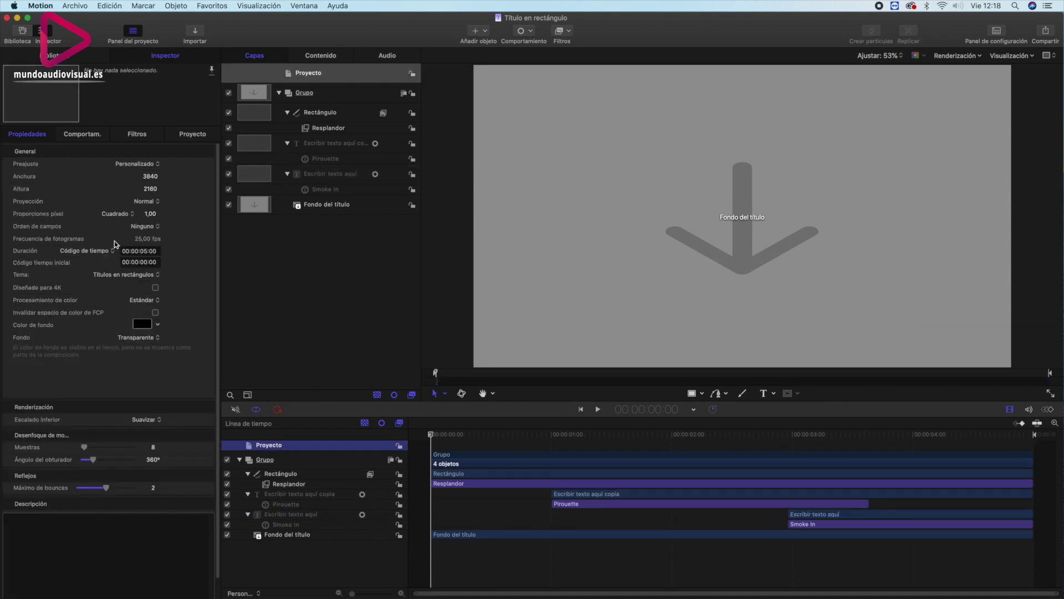
{"action": "left_click", "coordinate": [148, 251]}
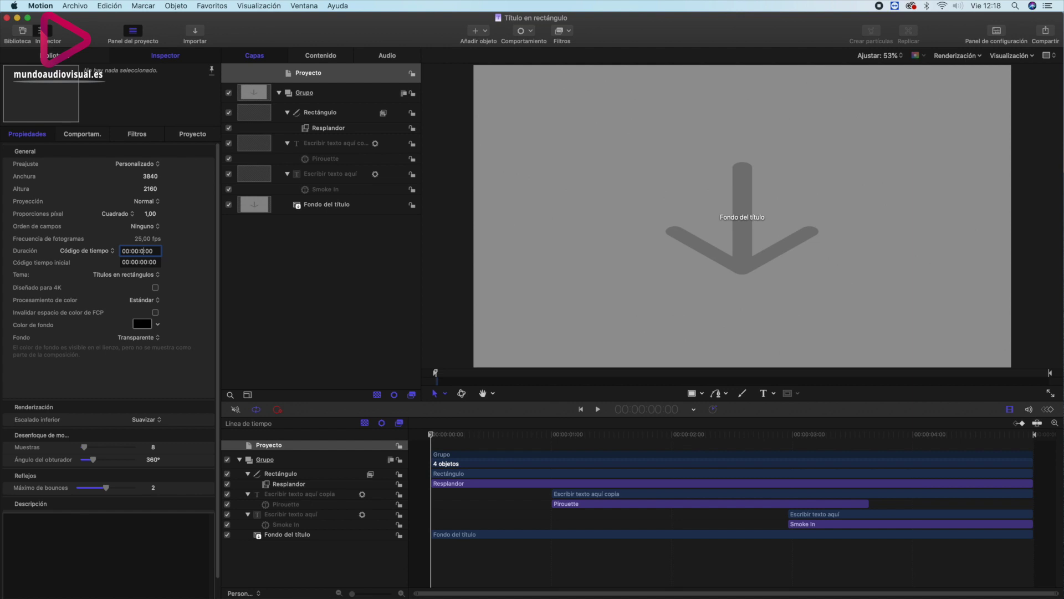
{"action": "type", "text": "10"}
{"action": "key", "text": "Return"}
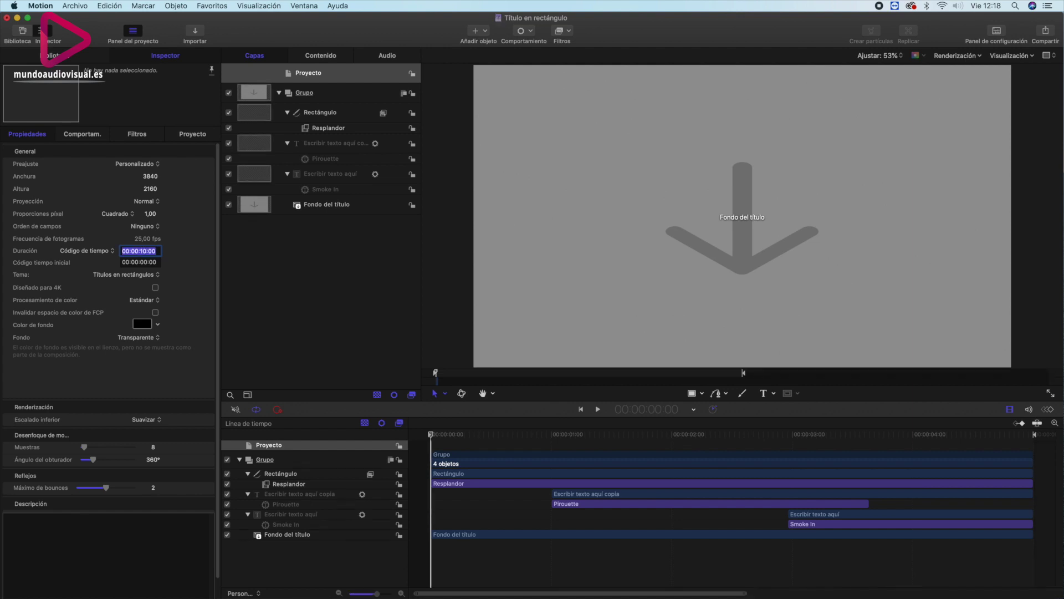
Select all layers and extend them to the new end at 9:24.
{"action": "left_click_drag", "start_coordinate": [700, 593], "coordinate": [1002, 591]}
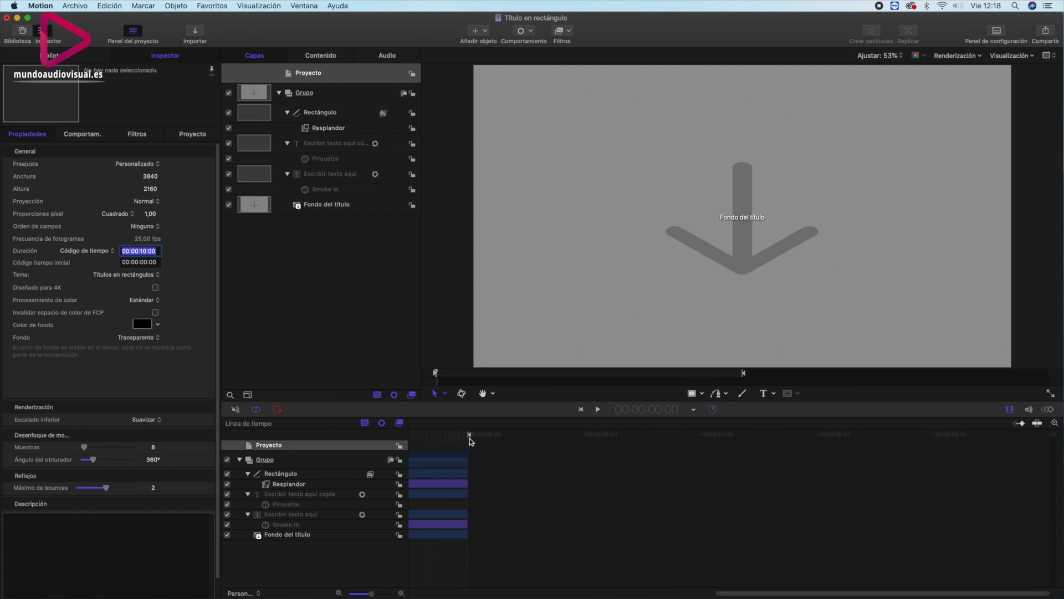
{"action": "left_click_drag", "start_coordinate": [471, 437], "coordinate": [1030, 435]}
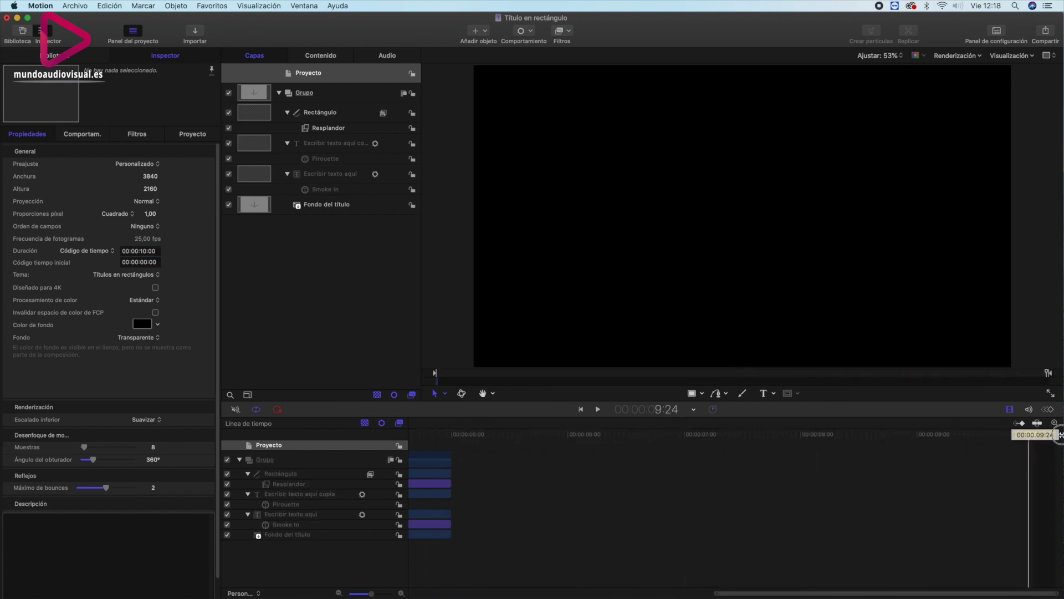
{"action": "key", "text": "Home"}
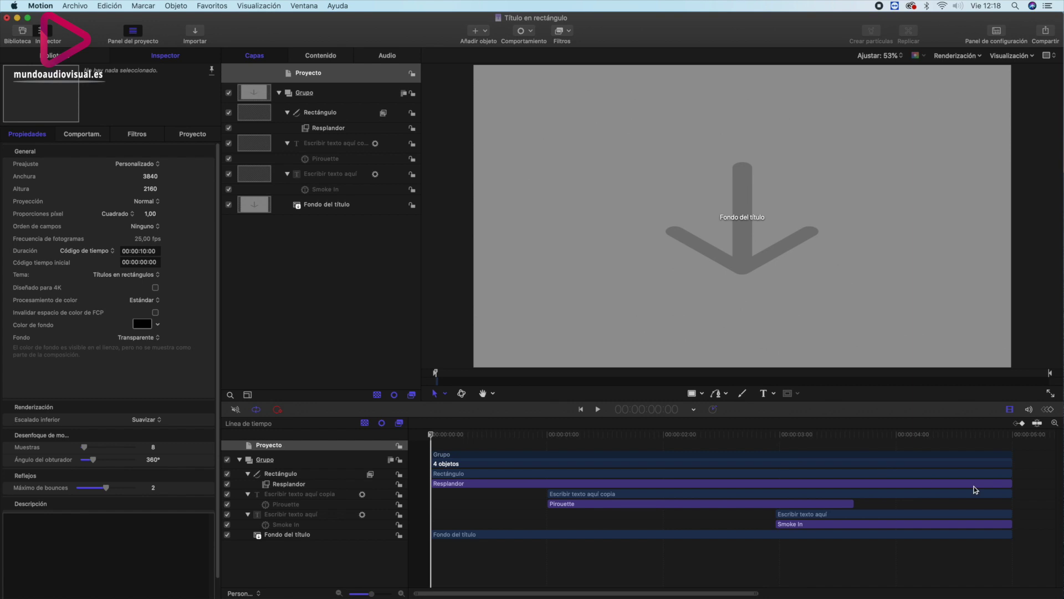
{"action": "left_click_drag", "start_coordinate": [1029, 453], "coordinate": [1010, 549]}
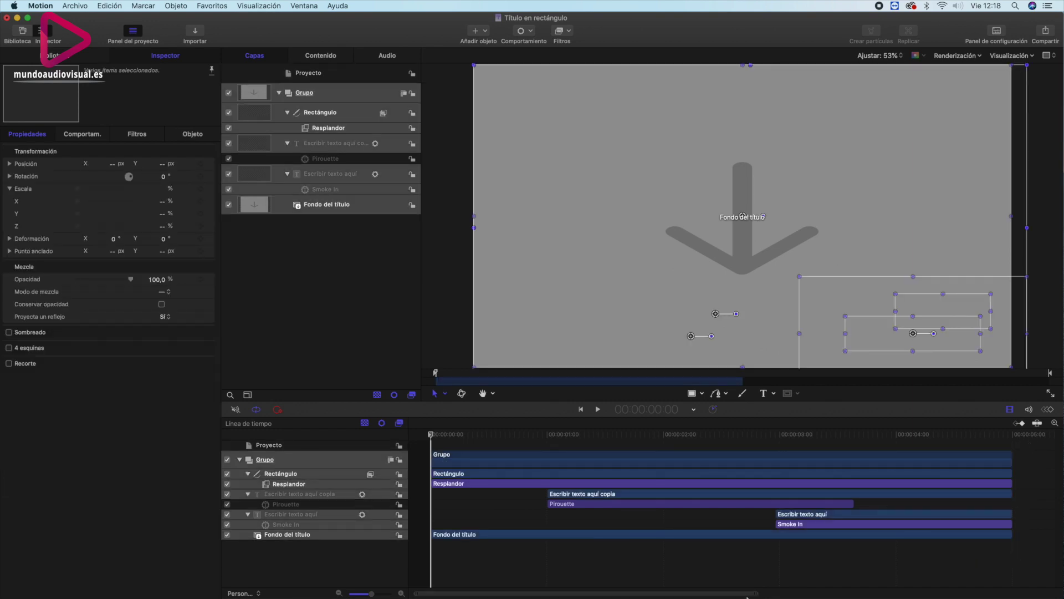
{"action": "left_click_drag", "start_coordinate": [728, 595], "coordinate": [1031, 594]}
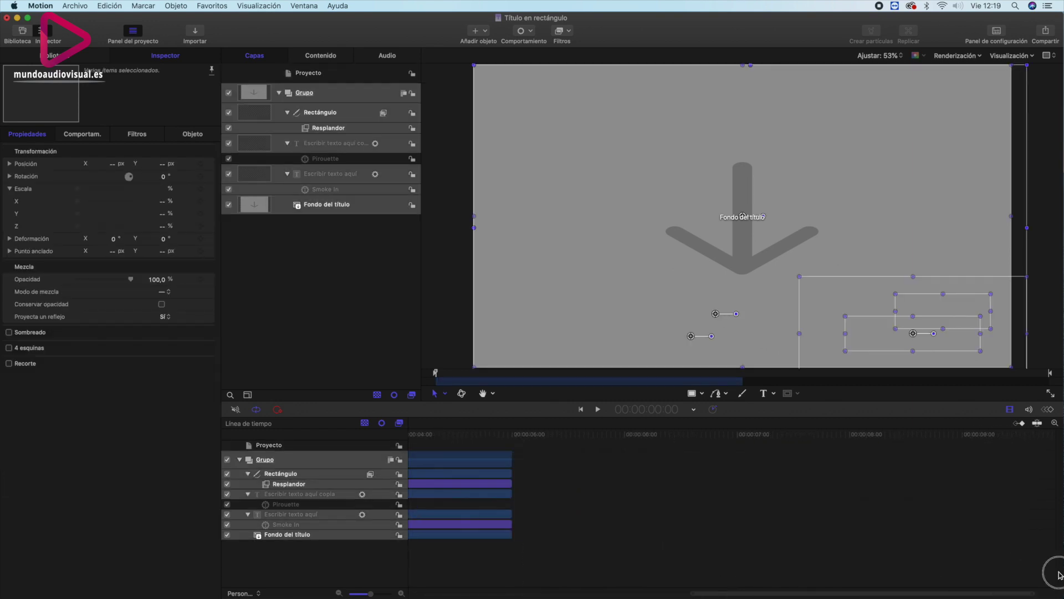
{"action": "left_click", "coordinate": [1034, 434]}
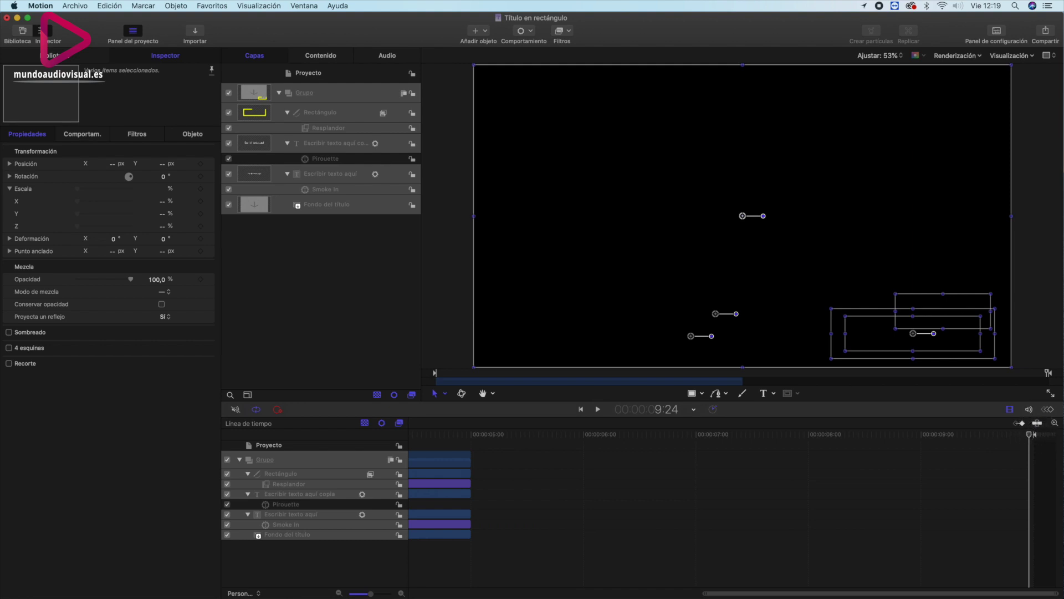
{"action": "key", "text": "alt+bracketright"}
Trim the Smoke In behaviour to end around 5:08, then preview the title from the start.
{"action": "left_click_drag", "start_coordinate": [1032, 523], "coordinate": [850, 520]}
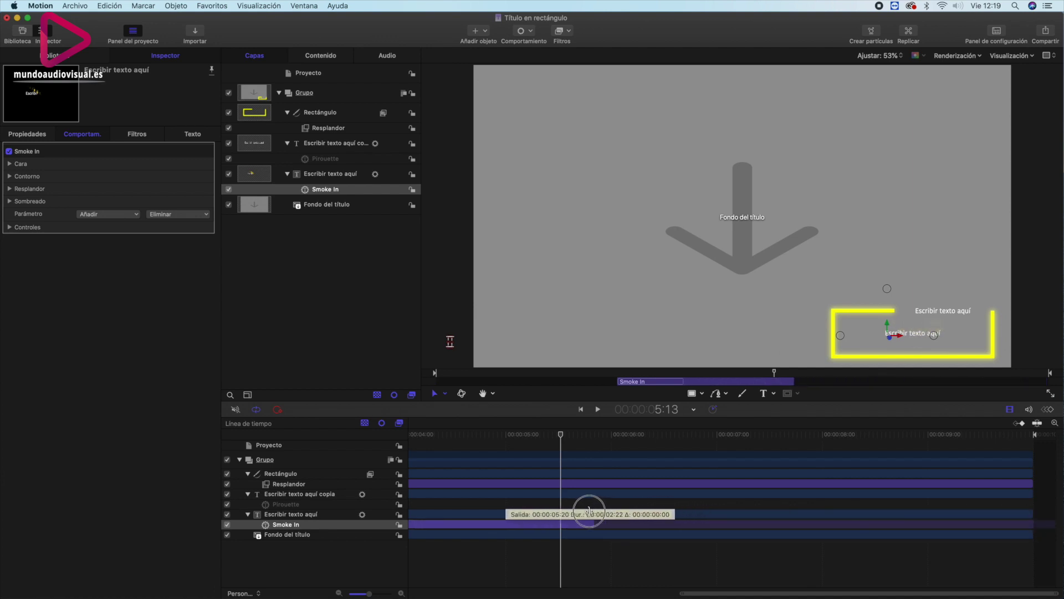
{"action": "left_click_drag", "start_coordinate": [850, 520], "coordinate": [545, 510]}
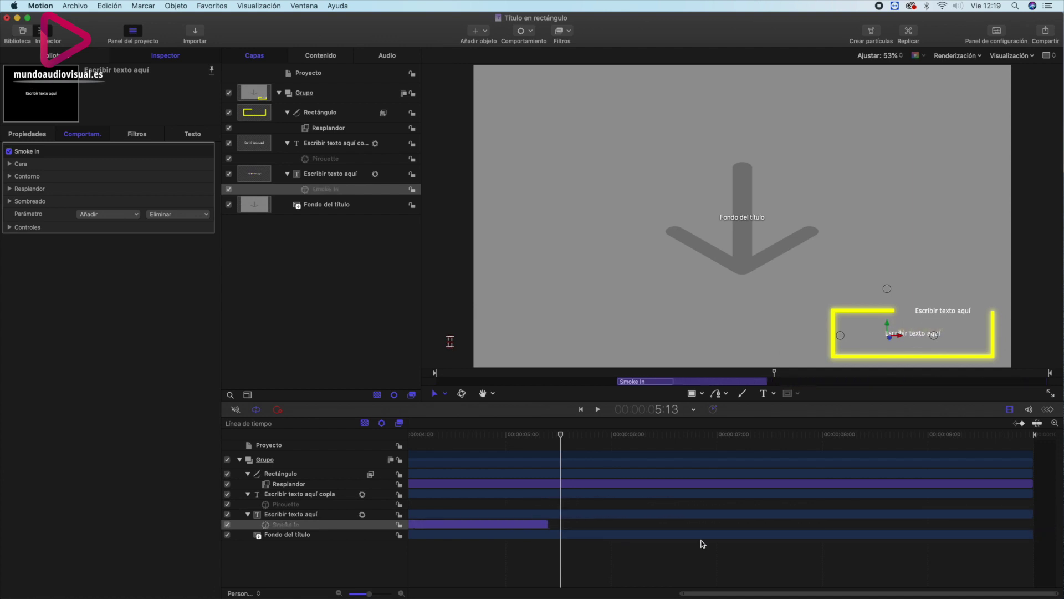
{"action": "left_click_drag", "start_coordinate": [768, 592], "coordinate": [426, 594]}
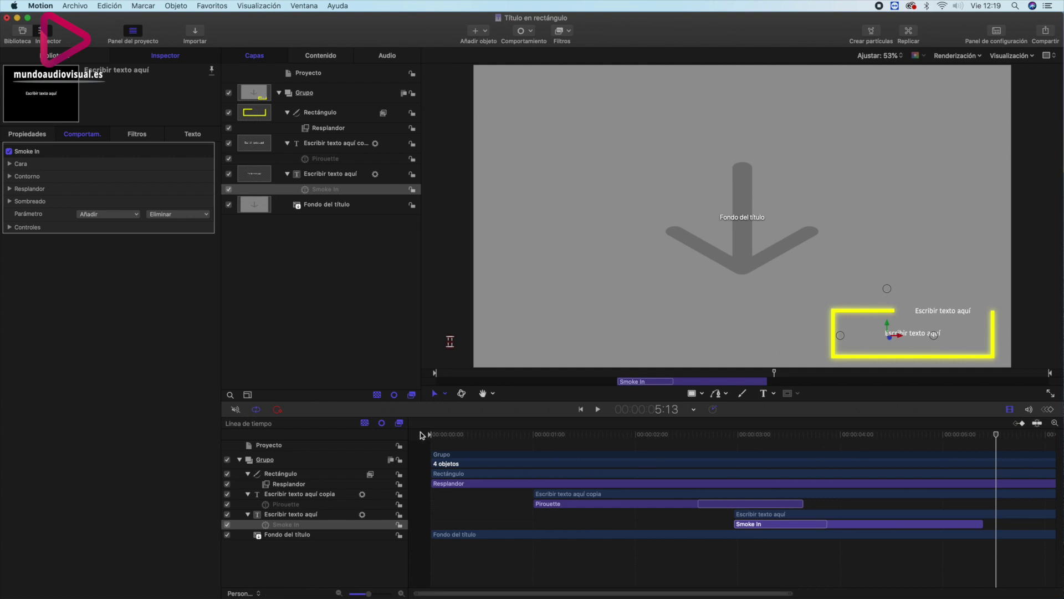
{"action": "left_click", "coordinate": [437, 434]}
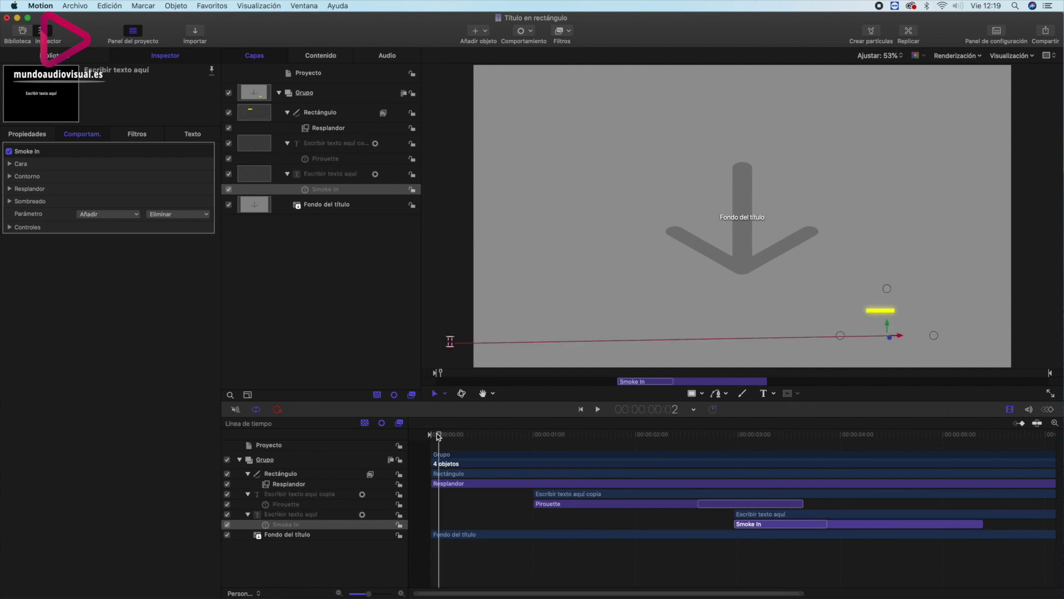
{"action": "left_click", "coordinate": [596, 411]}
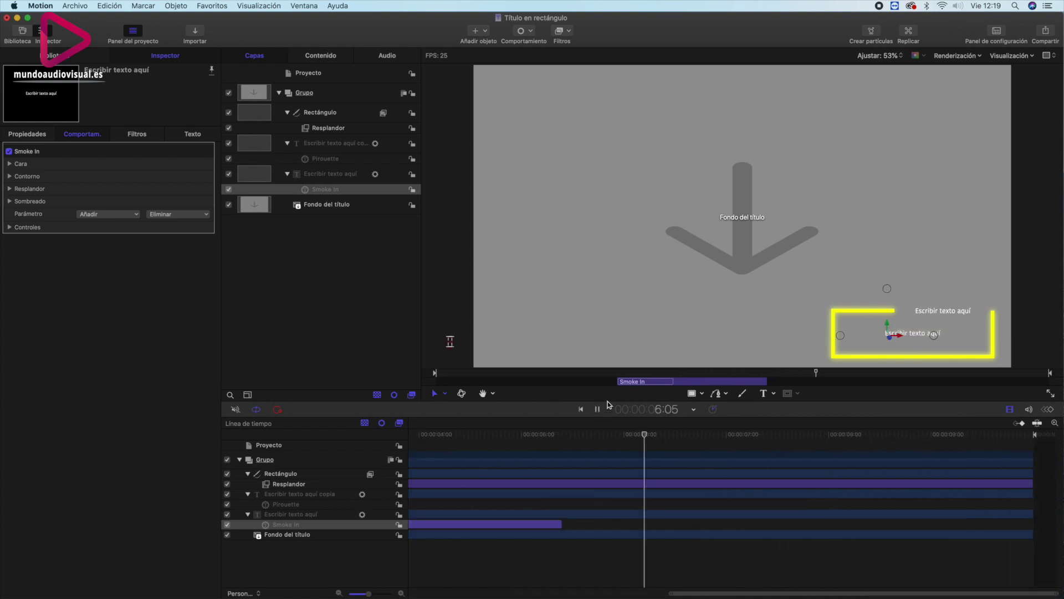
{"action": "left_click", "coordinate": [420, 430]}
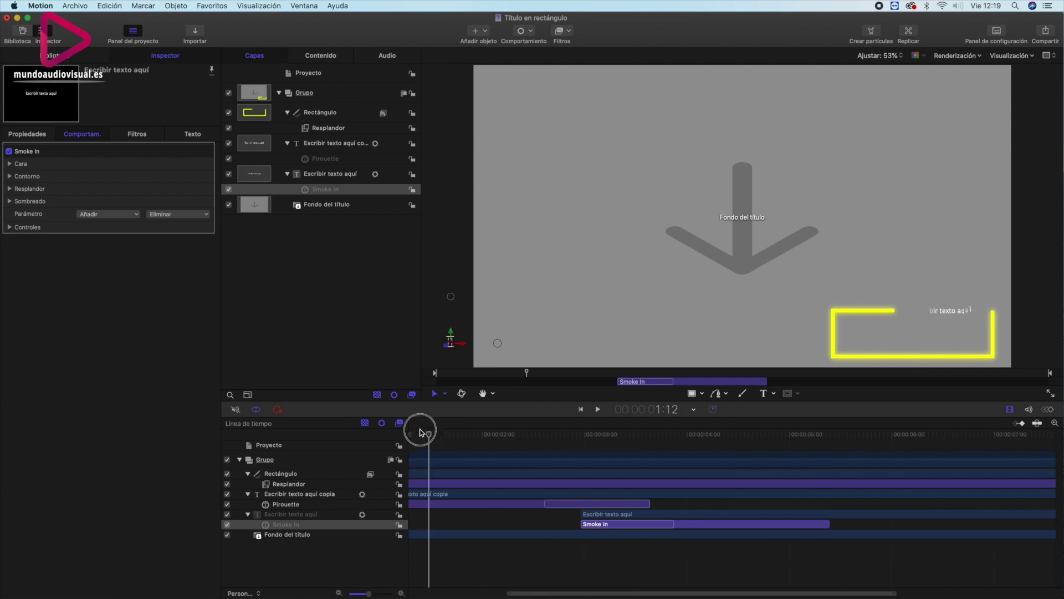
{"action": "left_click_drag", "start_coordinate": [420, 431], "coordinate": [388, 435]}
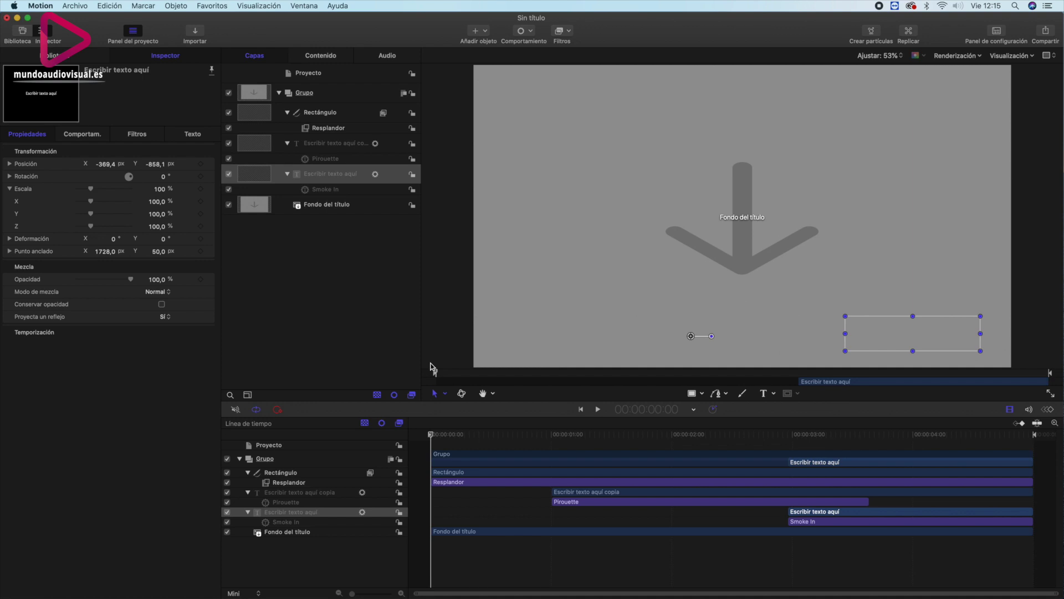
Publish the template to Final Cut Pro as 'Título en rectángulo' in the Títulos en rectángulos theme.
{"action": "left_click", "coordinate": [76, 8]}
{"action": "left_click", "coordinate": [108, 75]}
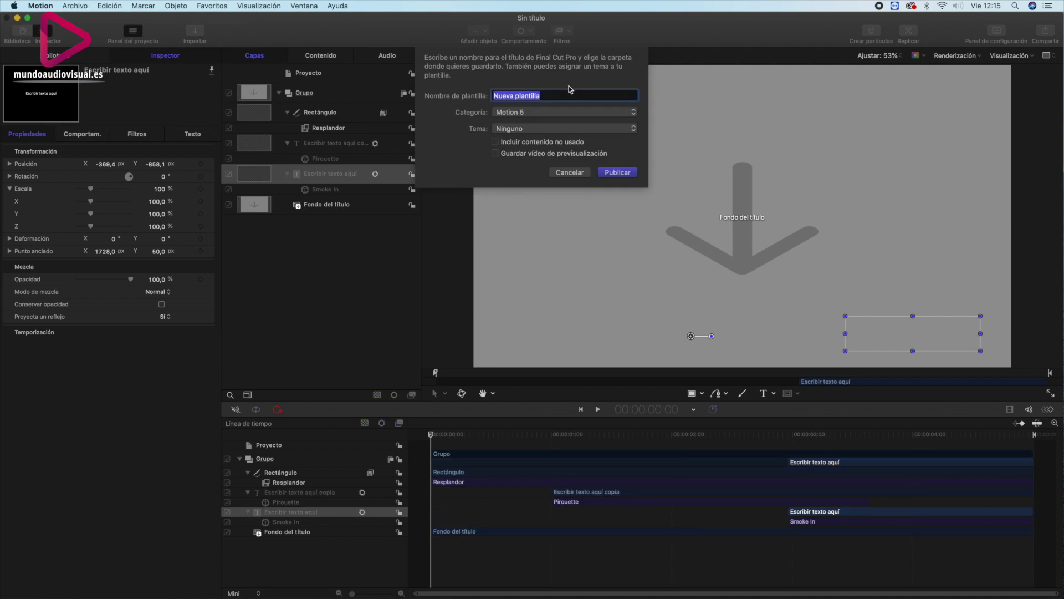
{"action": "type", "text": "Títu"}
{"action": "type", "text": "lo en rectángulo"}
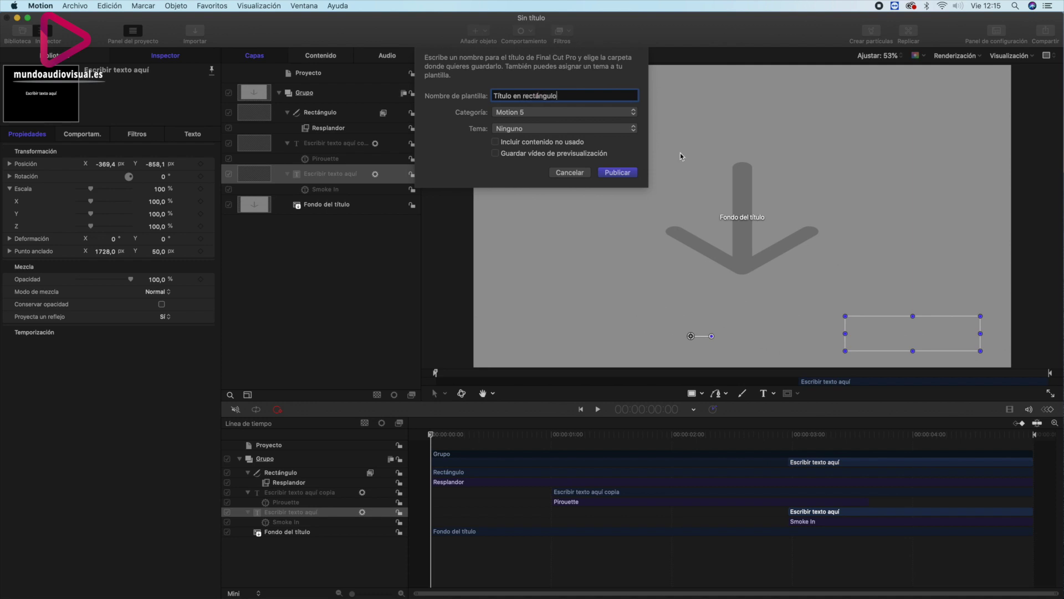
{"action": "left_click", "coordinate": [607, 128]}
{"action": "left_click", "coordinate": [599, 154]}
{"action": "left_click", "coordinate": [627, 174]}
{"action": "left_click", "coordinate": [1034, 396]}
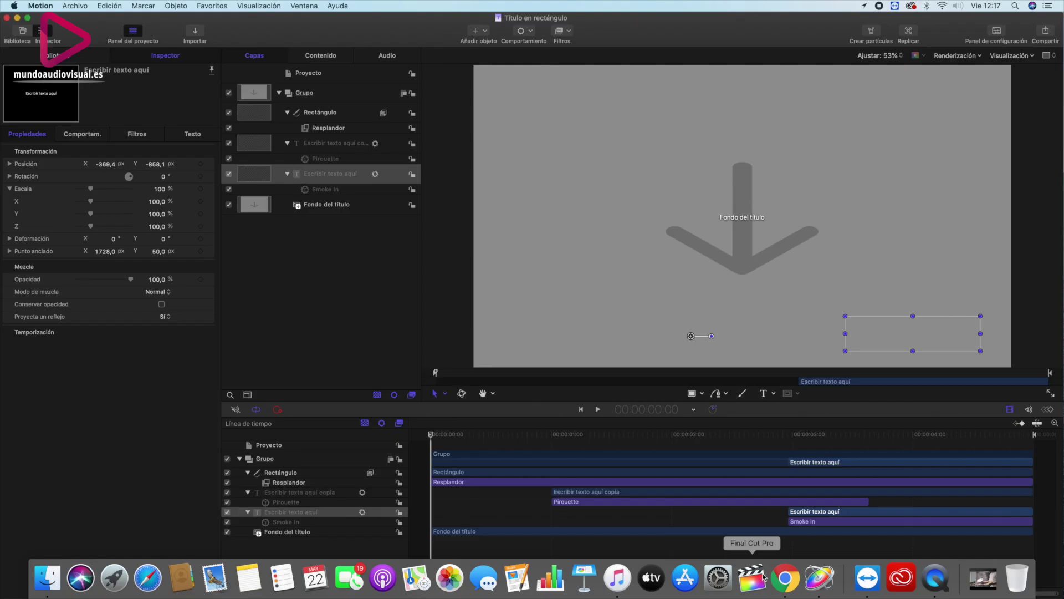
Switch to Final Cut Pro and add the Pasta - 33256 clip to the Prueba de título timeline.
{"action": "left_click", "coordinate": [753, 576]}
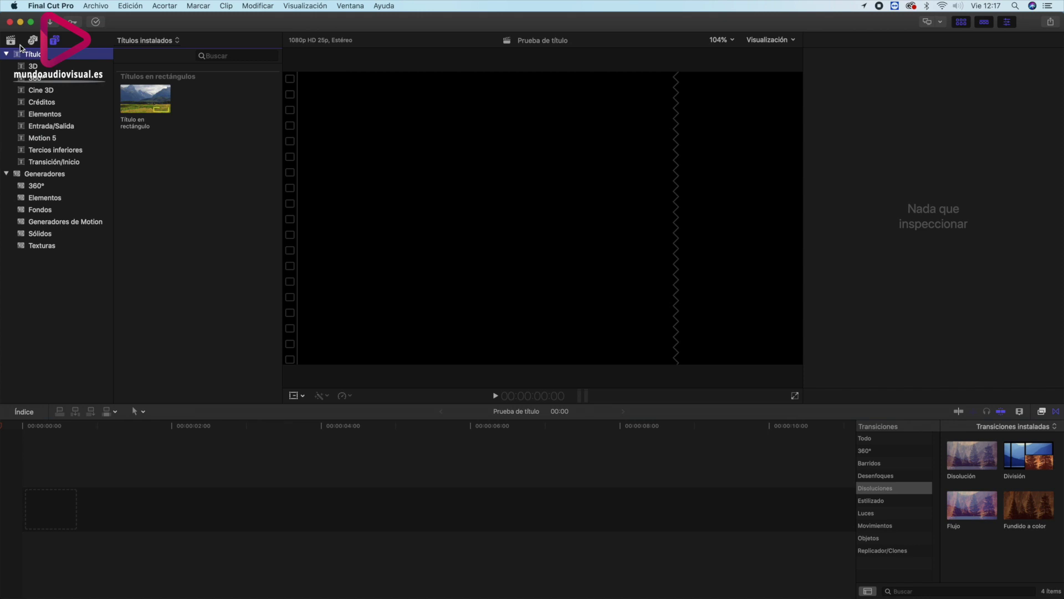
{"action": "left_click", "coordinate": [11, 40]}
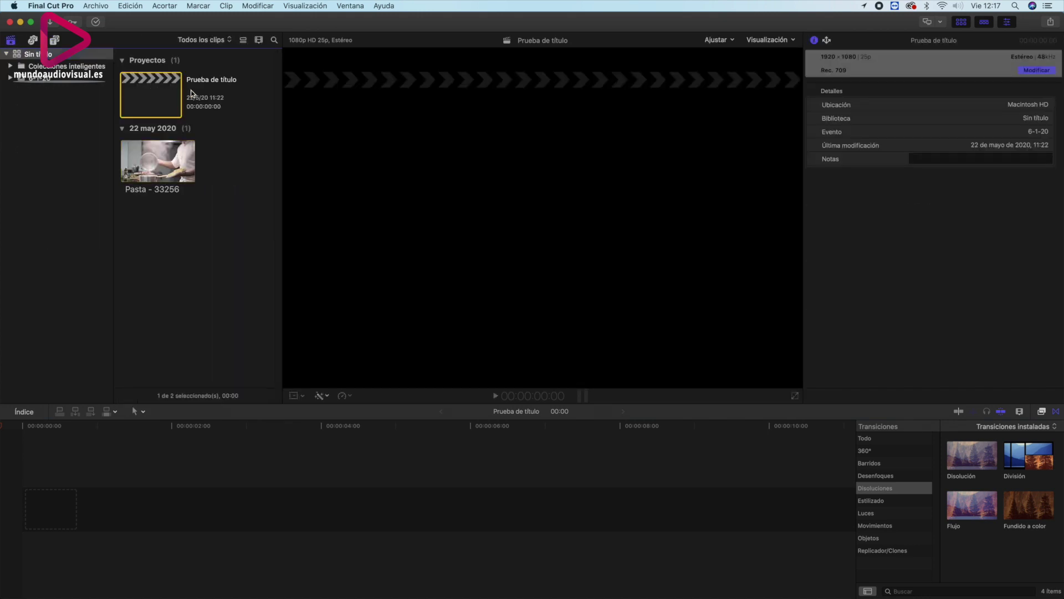
{"action": "left_click", "coordinate": [155, 158]}
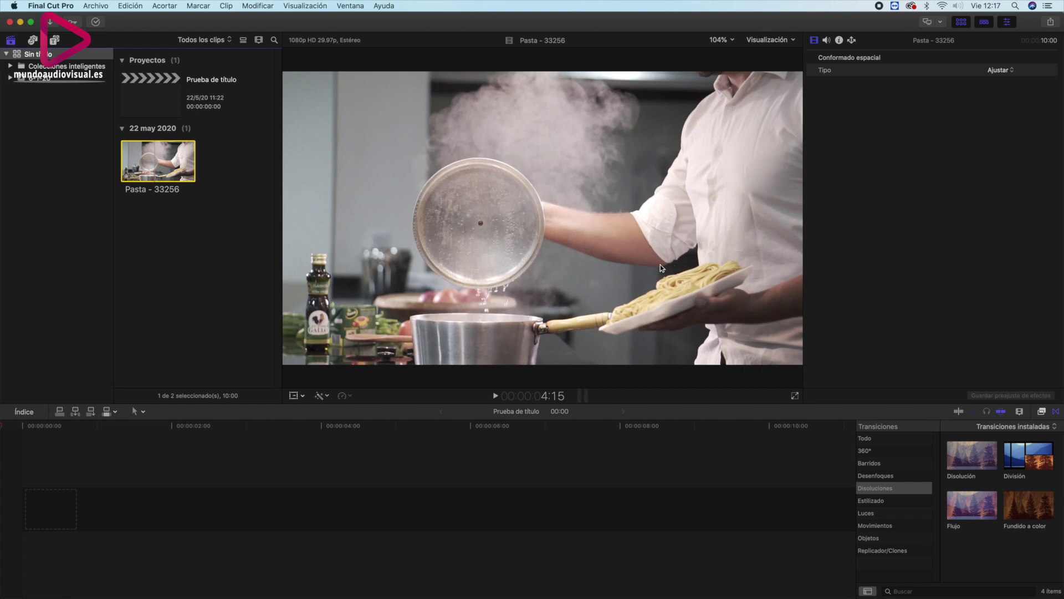
{"action": "left_click_drag", "start_coordinate": [143, 158], "coordinate": [23, 506]}
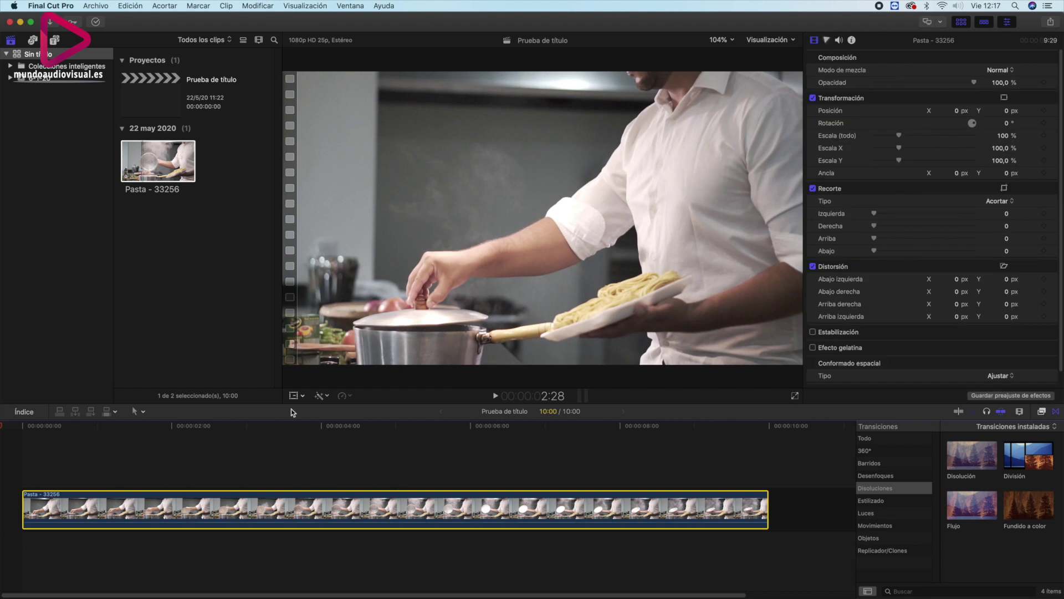
{"action": "left_click", "coordinate": [55, 40]}
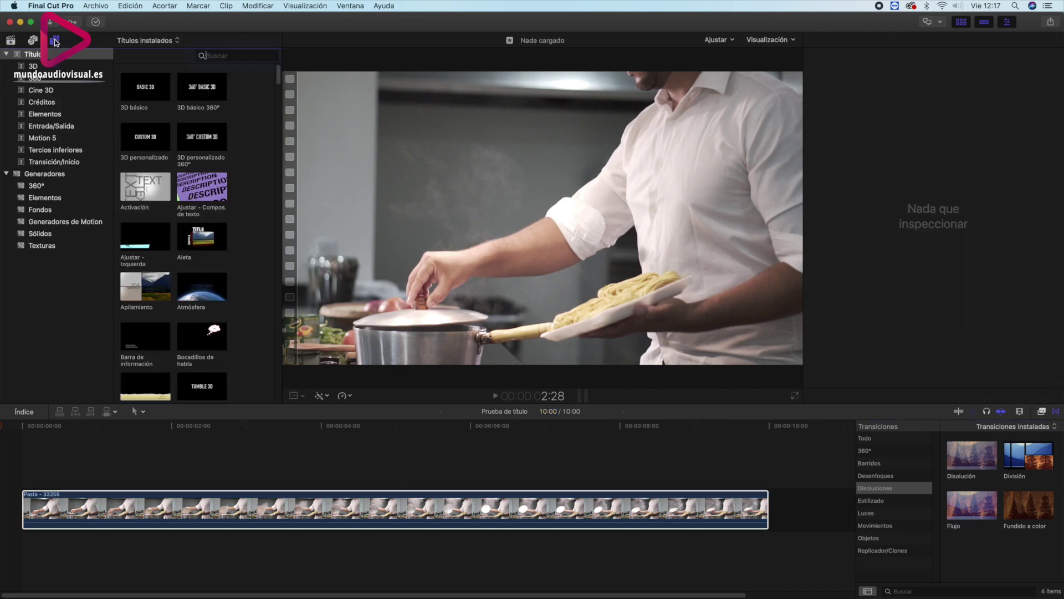
Filter the titles to Motion 5 and preview Título en rectángulo.
{"action": "left_click", "coordinate": [49, 138]}
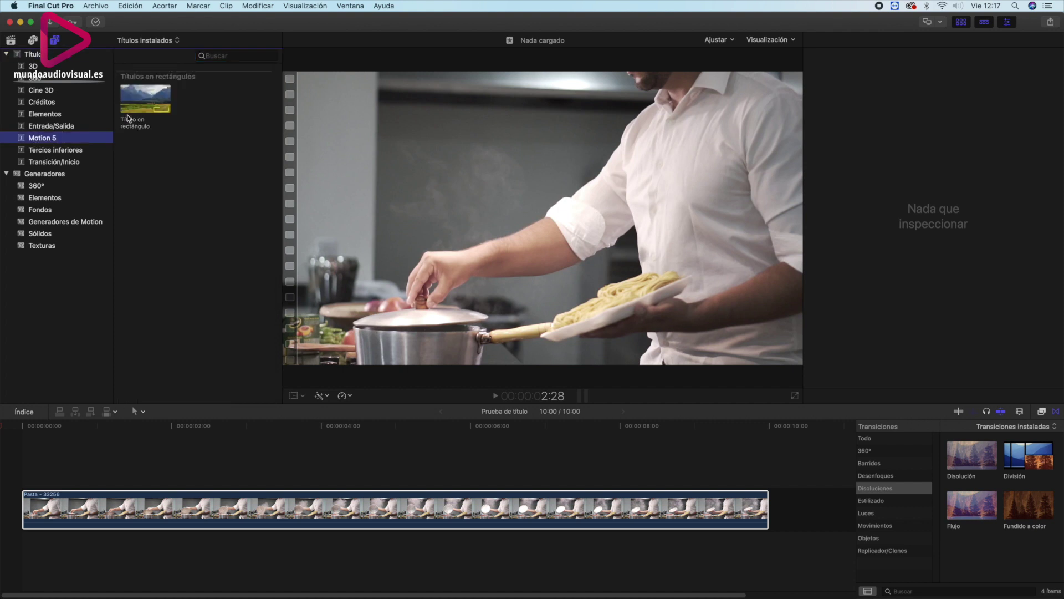
{"action": "left_click", "coordinate": [163, 109]}
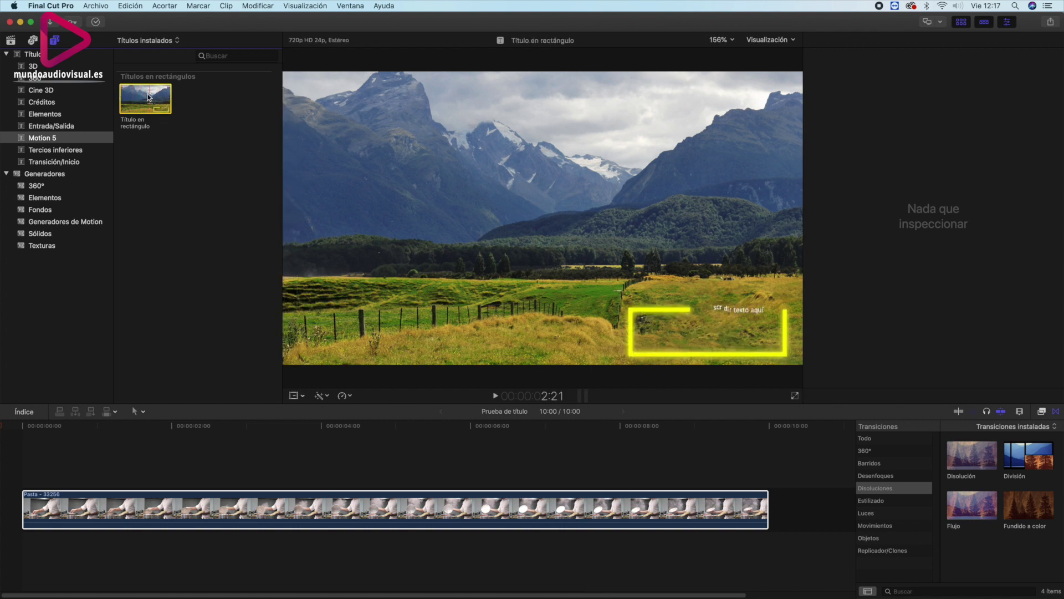
{"action": "key", "text": "space"}
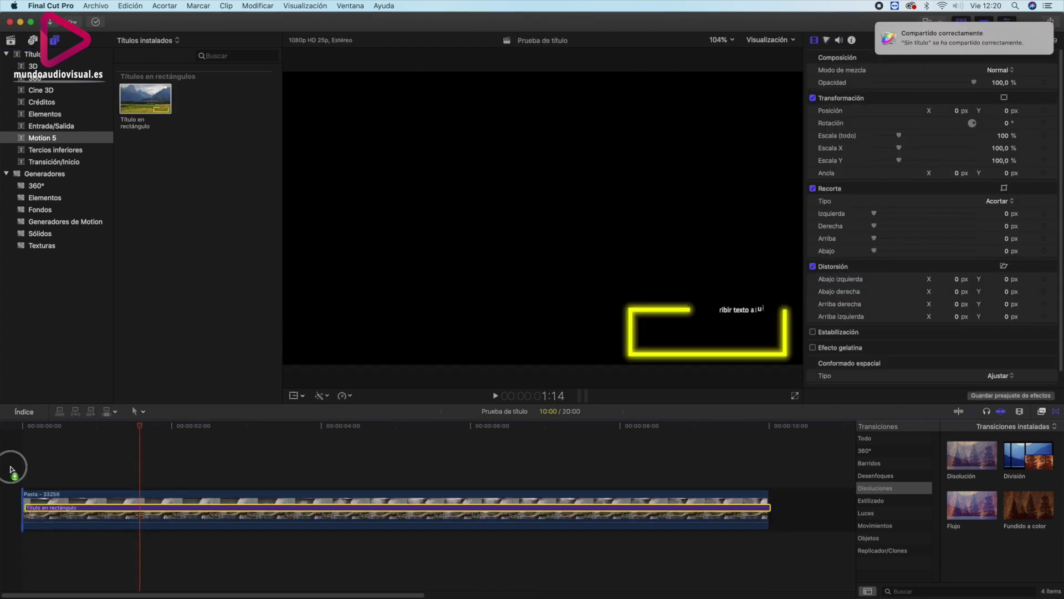
Connect the Título en rectángulo title above the Pasta clip, play it back, and select it.
{"action": "left_click_drag", "start_coordinate": [10, 470], "coordinate": [11, 468]}
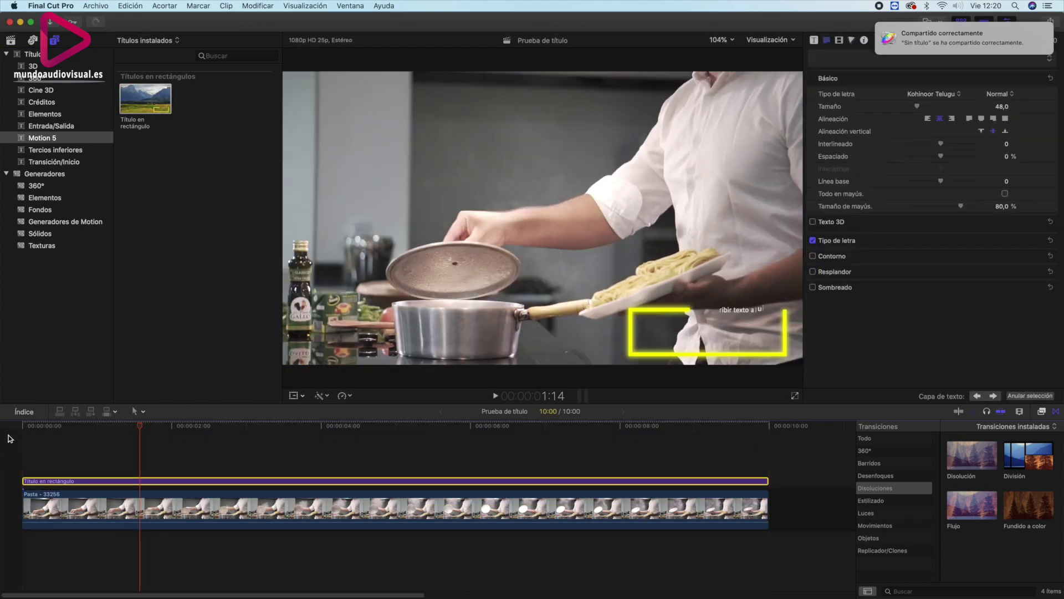
{"action": "key", "text": "space"}
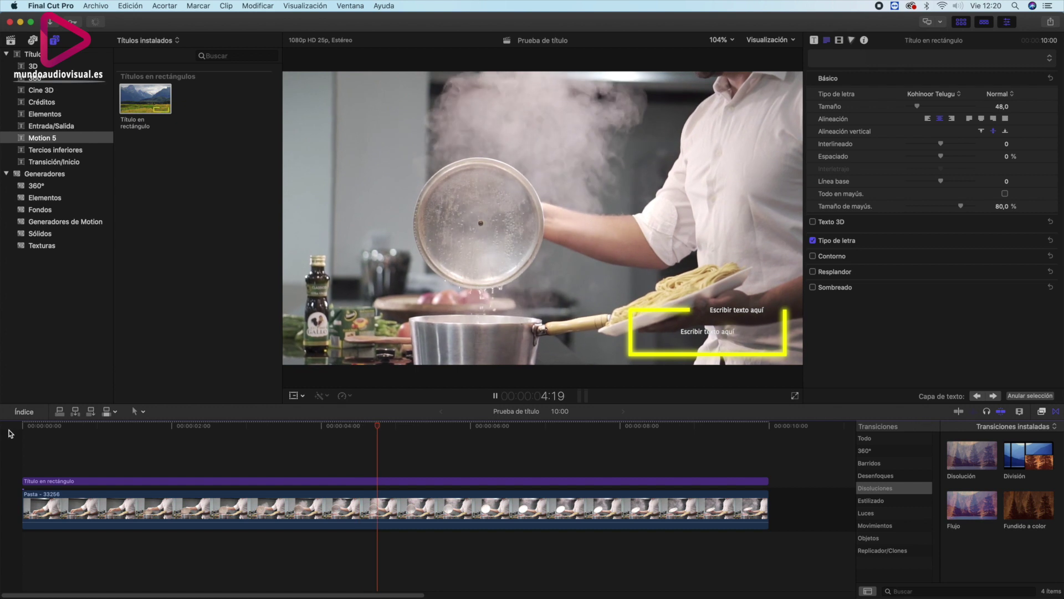
{"action": "left_click", "coordinate": [494, 397]}
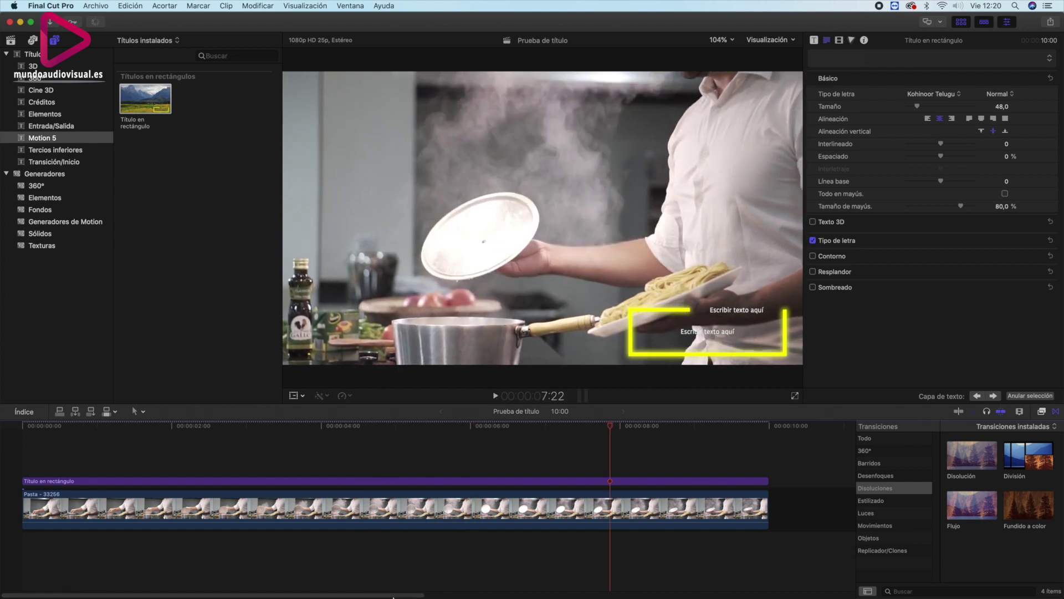
{"action": "left_click", "coordinate": [39, 425]}
{"action": "left_click", "coordinate": [54, 481]}
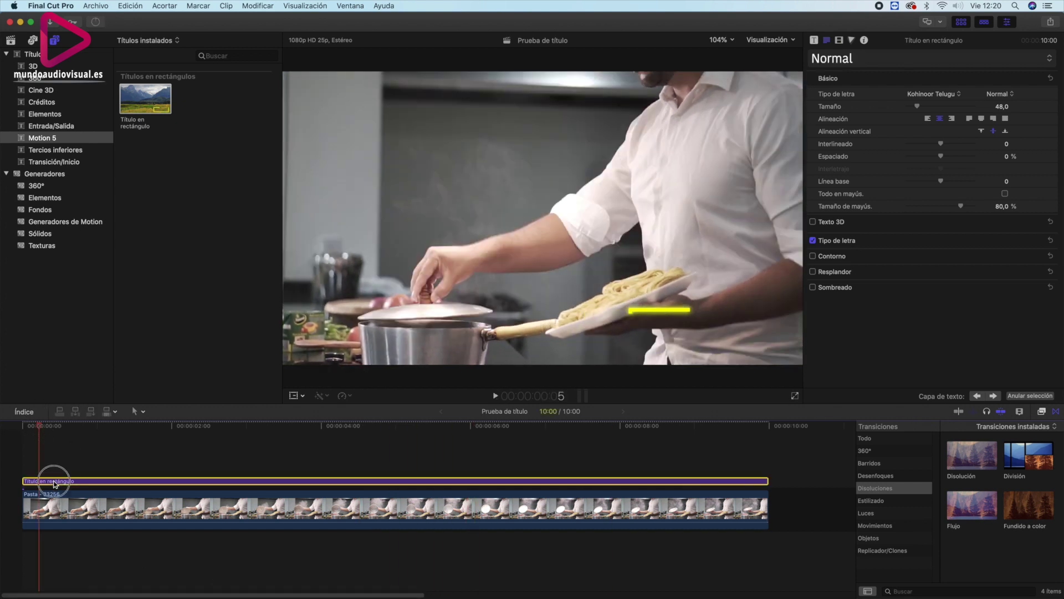
Replace the title's placeholder text 'Escribir texto aquí' with MUNDO AUDIOVISUAL.
{"action": "left_click", "coordinate": [289, 425]}
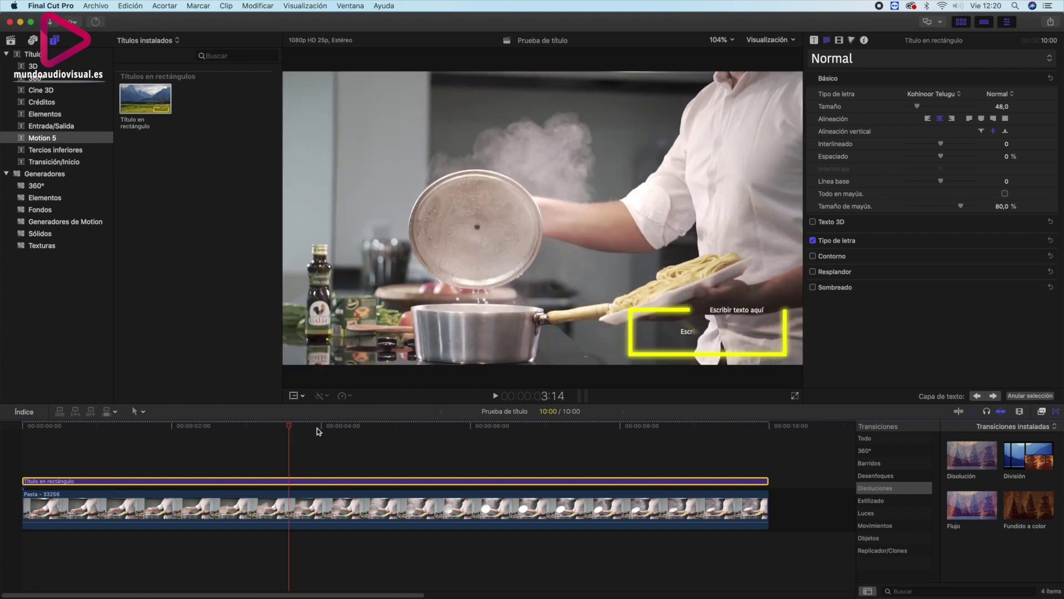
{"action": "left_click", "coordinate": [470, 426]}
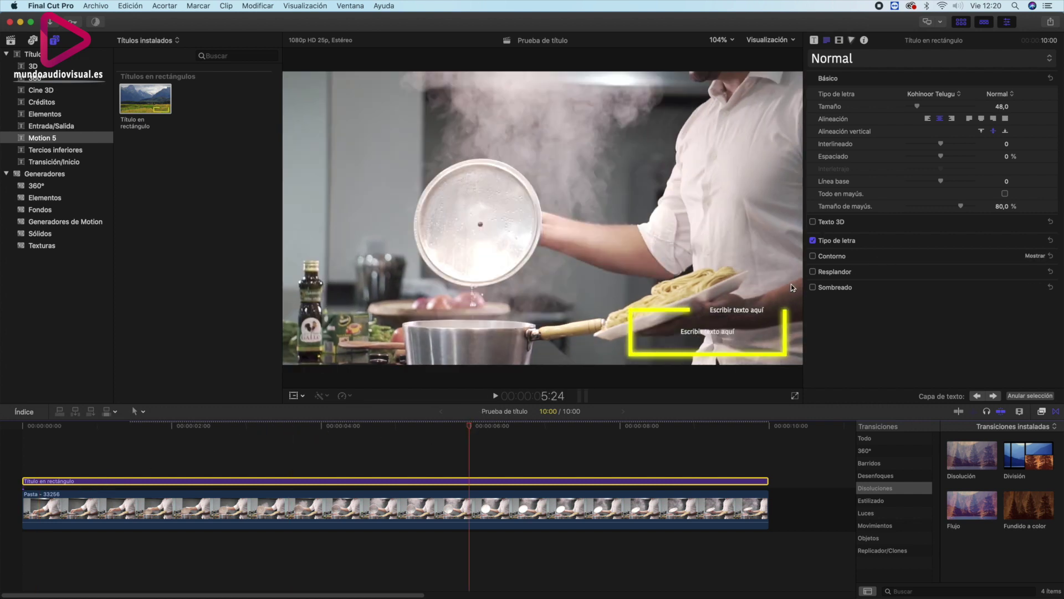
{"action": "double_click", "coordinate": [740, 310]}
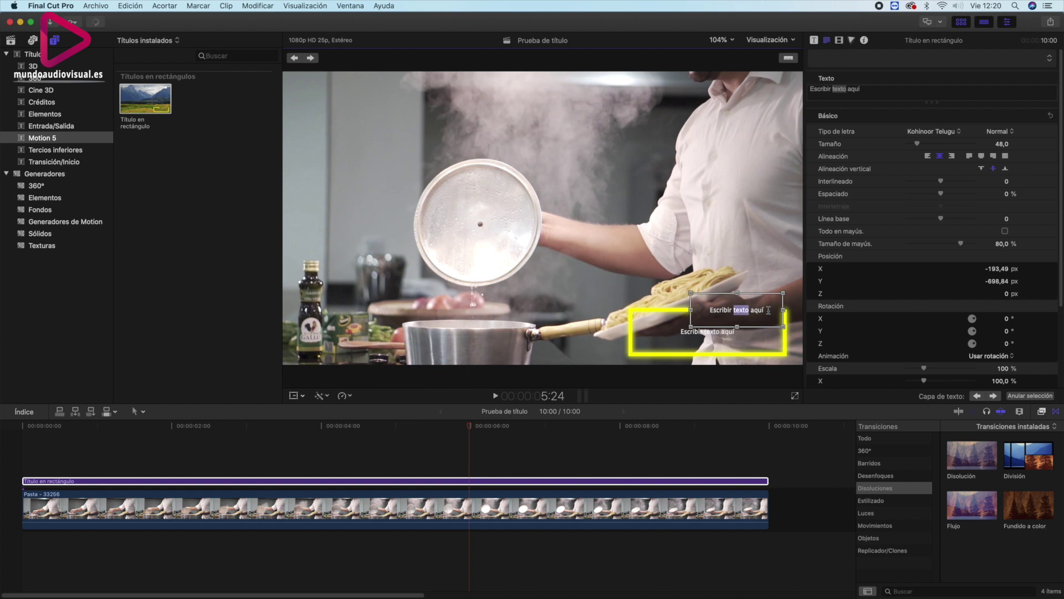
{"action": "left_click_drag", "start_coordinate": [768, 310], "coordinate": [608, 312]}
{"action": "type", "text": "M,"}
{"action": "key", "text": "BackSpace"}
{"action": "type", "text": "UNFO"}
{"action": "key", "text": "BackSpace"}
{"action": "key", "text": "BackSpace"}
{"action": "type", "text": "DO AUDIOVISUAL"}
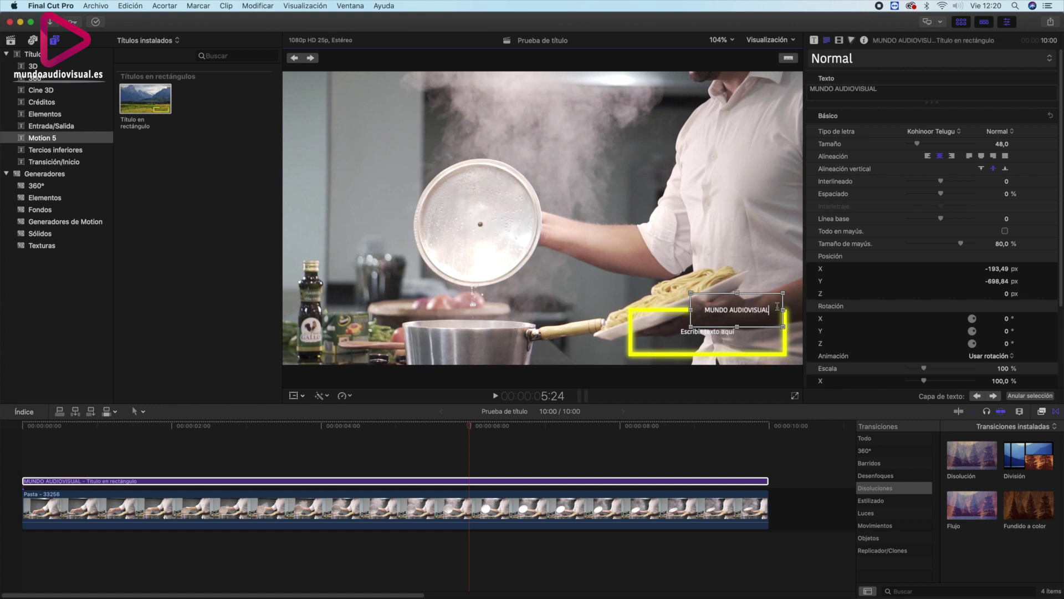
Set the MUNDO AUDIOVISUAL text in the Korataki font.
{"action": "key", "text": "super+a"}
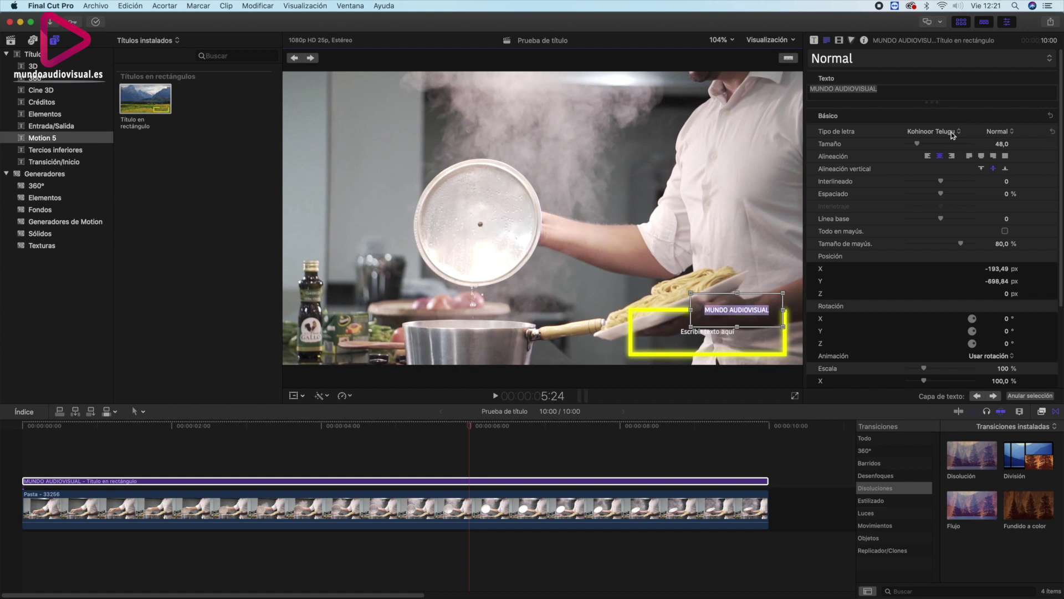
{"action": "left_click", "coordinate": [952, 133]}
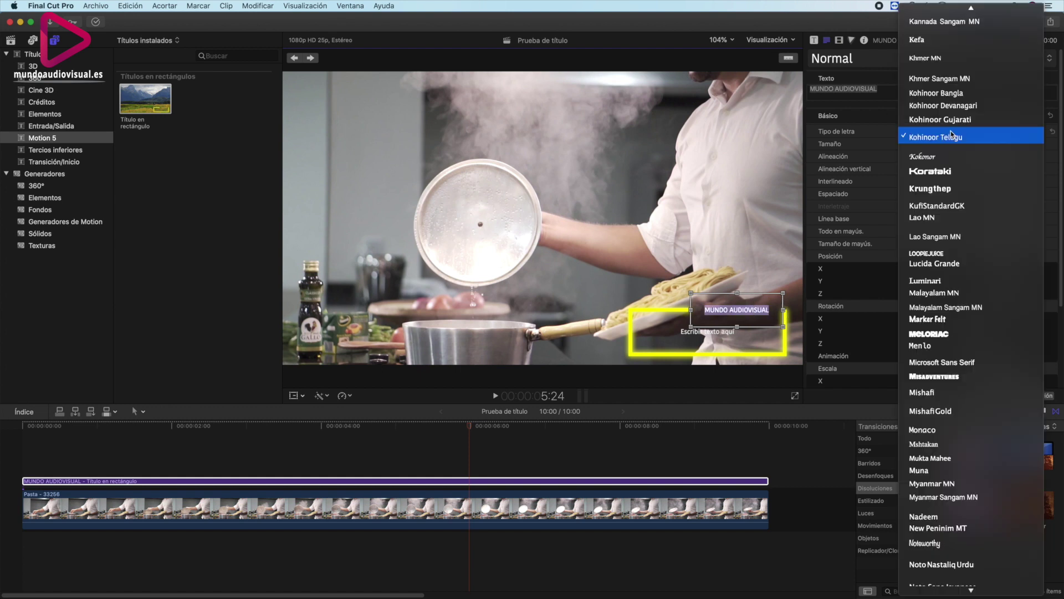
{"action": "left_click", "coordinate": [962, 172]}
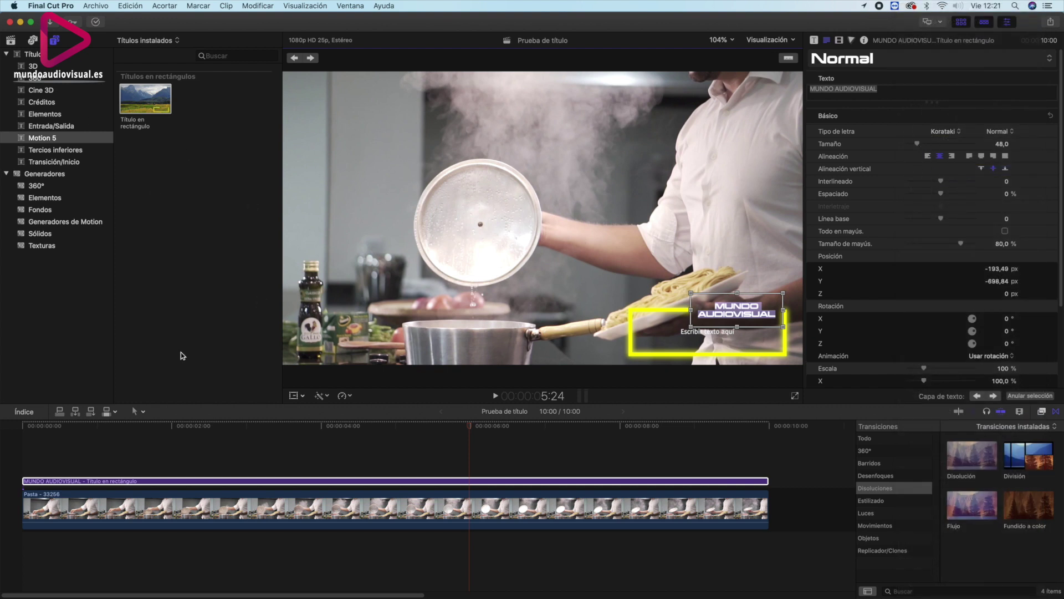
Move the playhead to about 6:16 and reselect the title clip.
{"action": "left_click", "coordinate": [230, 432]}
{"action": "left_click_drag", "start_coordinate": [223, 434], "coordinate": [520, 430]}
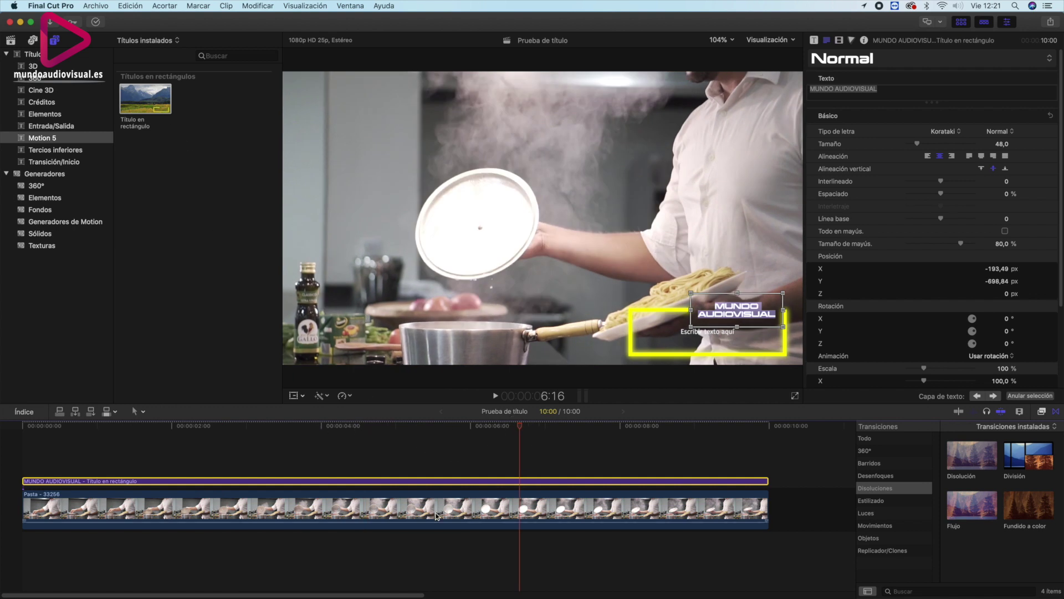
{"action": "left_click", "coordinate": [743, 346]}
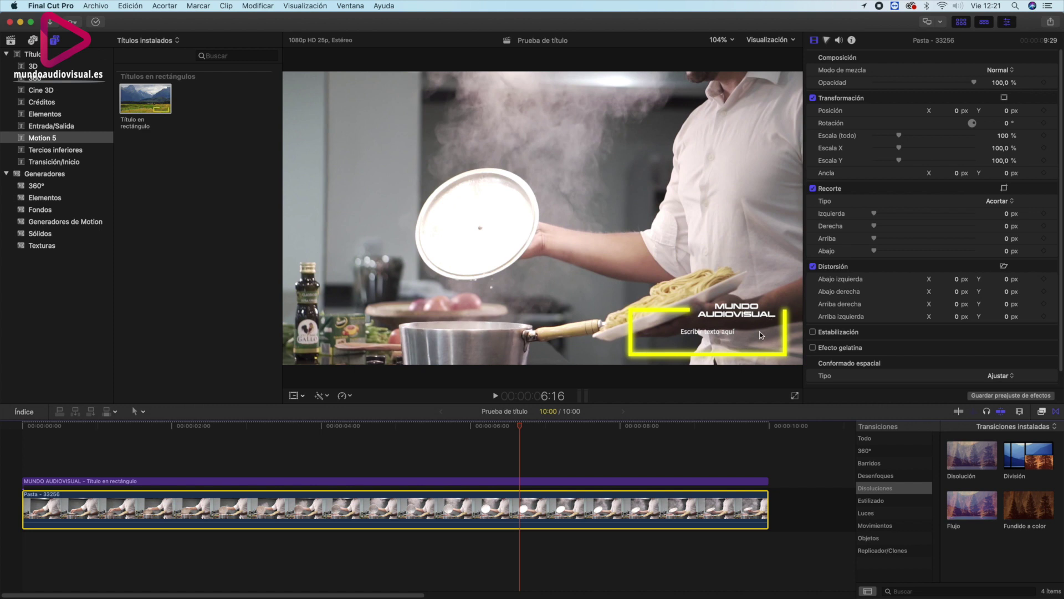
{"action": "left_click", "coordinate": [617, 481]}
Enable the title's drop shadow and lower its opacity to about 56%.
{"action": "left_click", "coordinate": [813, 287]}
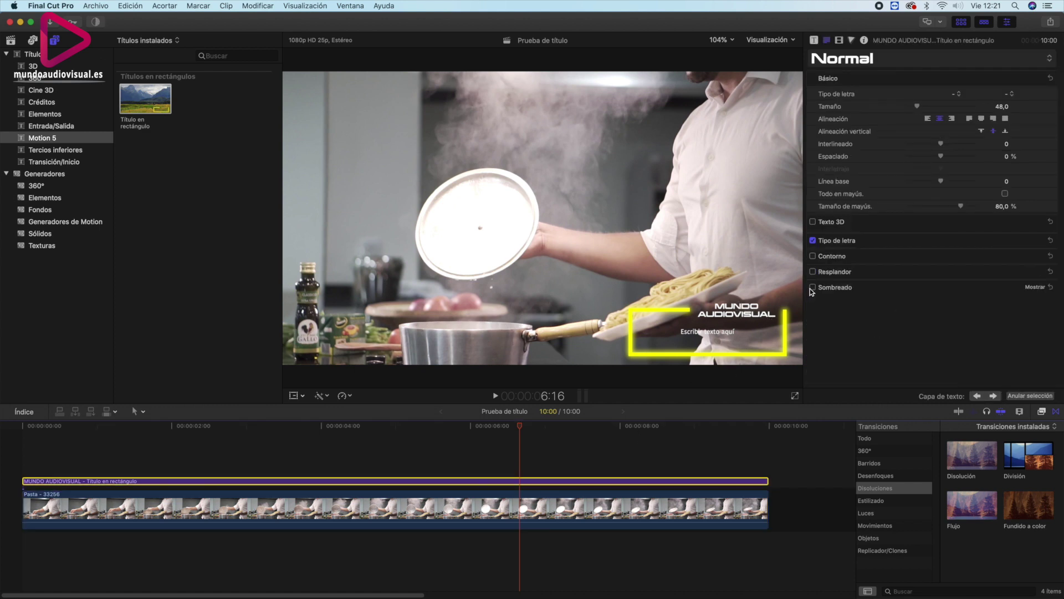
{"action": "left_click", "coordinate": [1027, 287]}
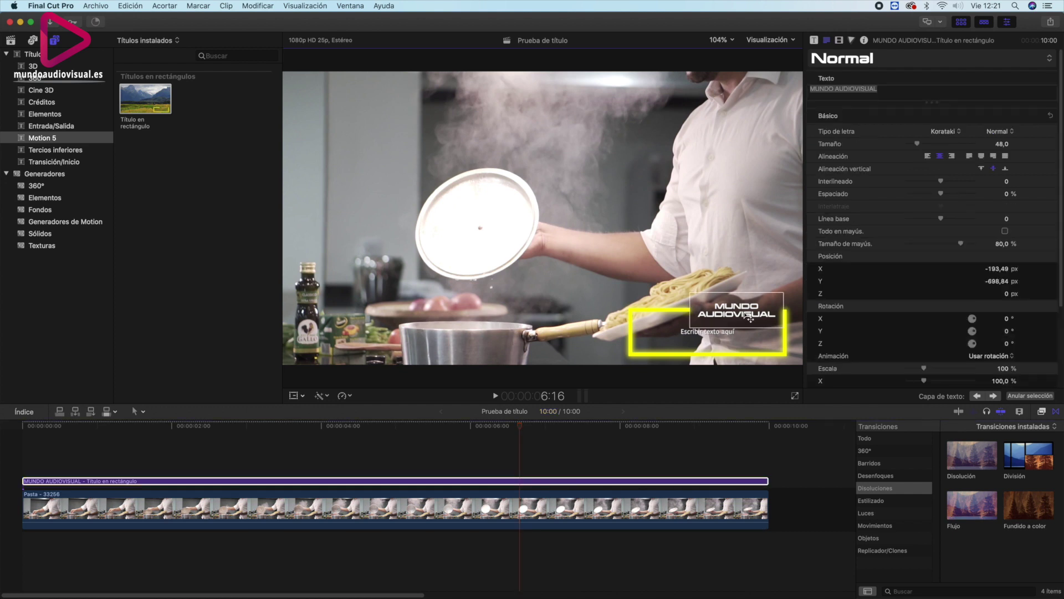
{"action": "scroll", "coordinate": [909, 327], "scroll_direction": "down", "scroll_amount": 3}
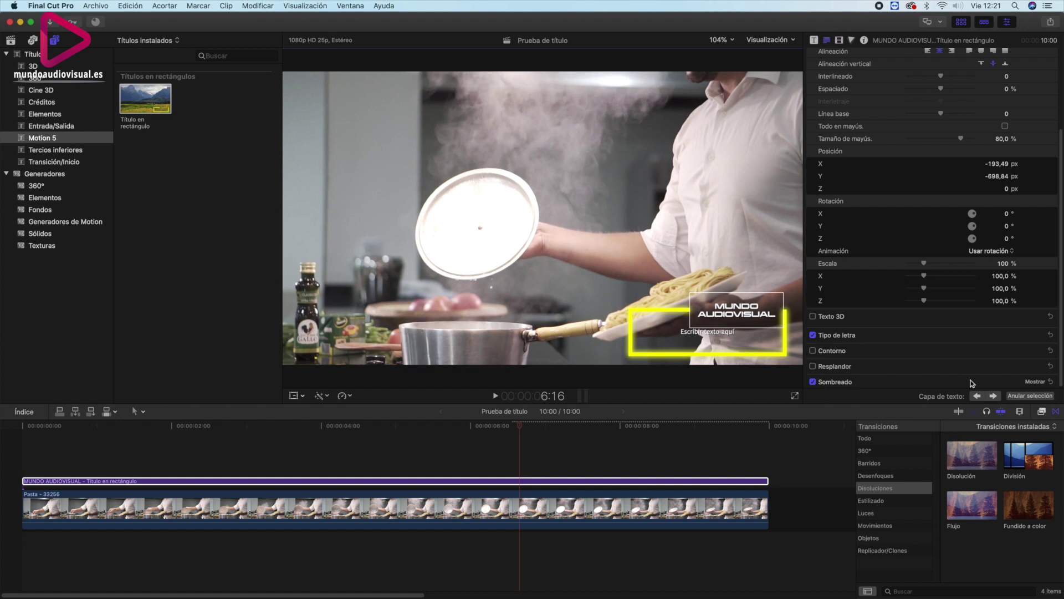
{"action": "scroll", "coordinate": [917, 355], "scroll_direction": "down", "scroll_amount": 3}
{"action": "left_click_drag", "start_coordinate": [913, 372], "coordinate": [915, 366]}
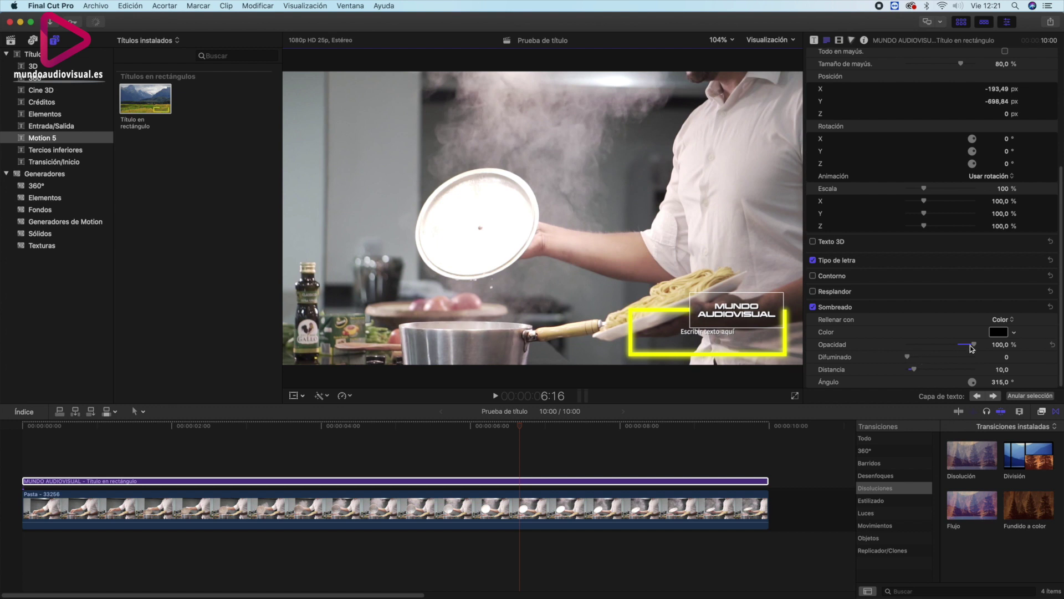
{"action": "left_click_drag", "start_coordinate": [981, 345], "coordinate": [948, 343]}
{"action": "left_click", "coordinate": [813, 307]}
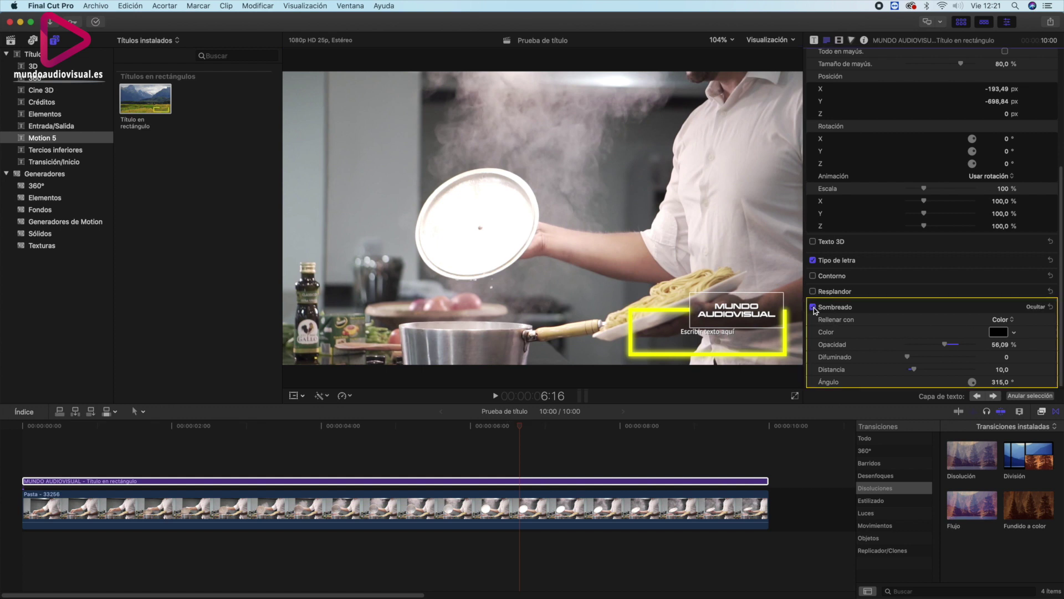
{"action": "left_click", "coordinate": [814, 308]}
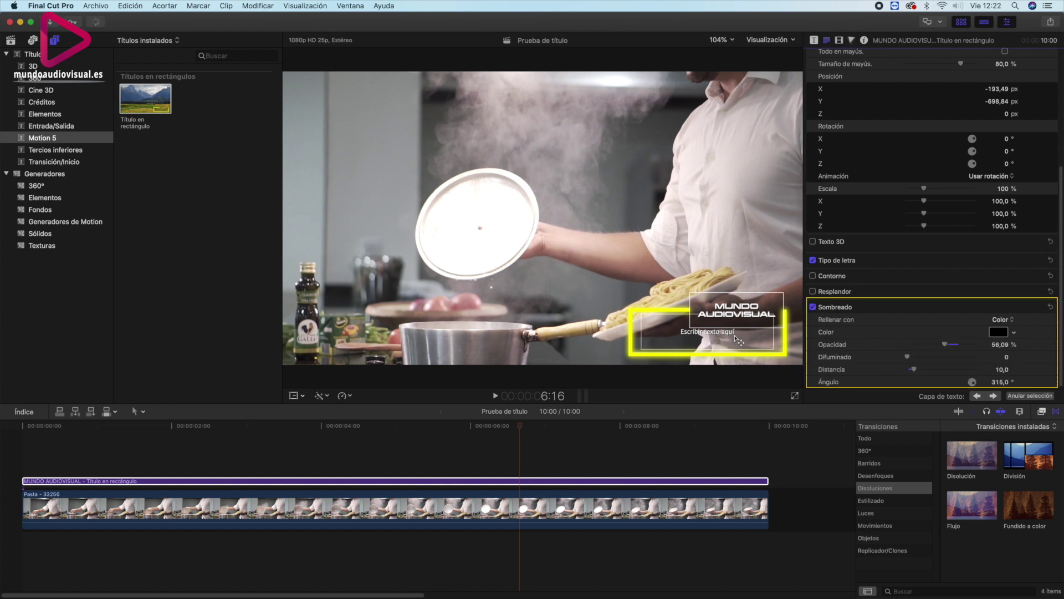
Replace the second placeholder line with the dish name Espaquetis a la carbonara.
{"action": "left_click", "coordinate": [709, 334]}
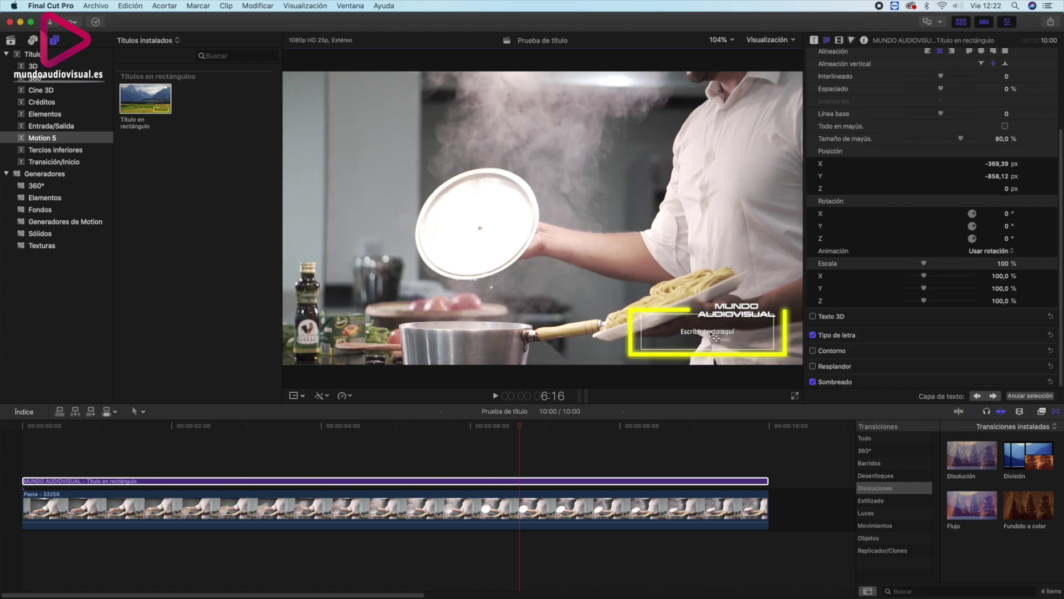
{"action": "double_click", "coordinate": [720, 332]}
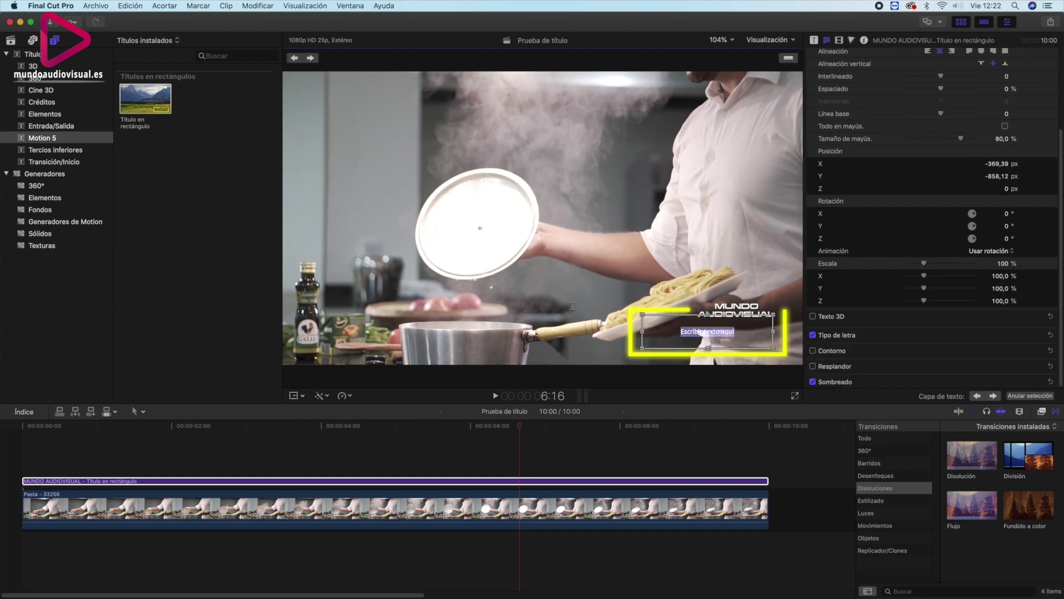
{"action": "type", "text": "Espagueti"}
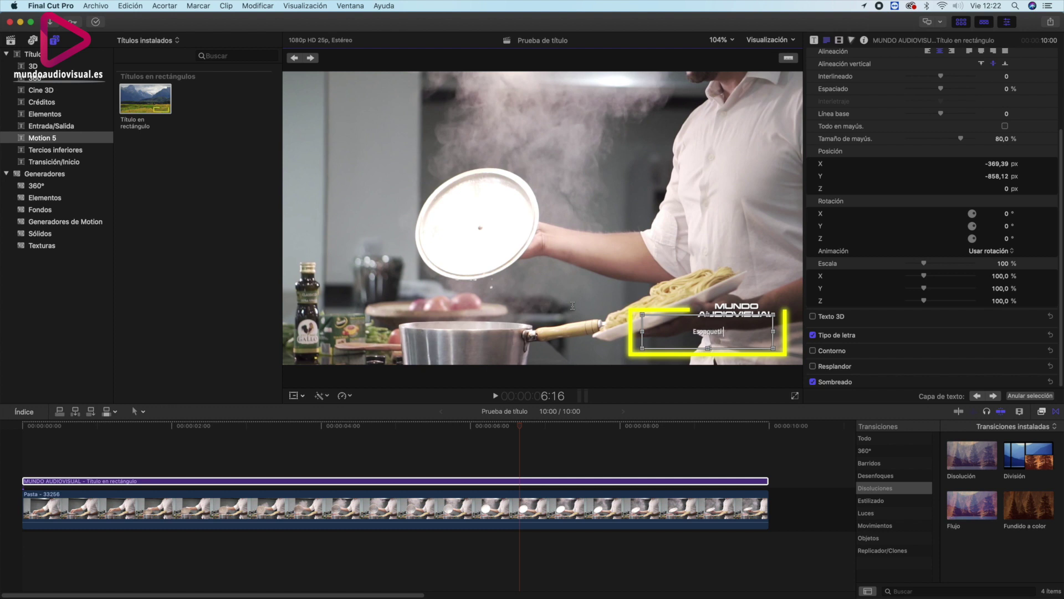
{"action": "type", "text": "bonara"}
{"action": "left_click_drag", "start_coordinate": [746, 331], "coordinate": [632, 327]}
{"action": "scroll", "coordinate": [920, 167], "scroll_direction": "up", "scroll_amount": 4}
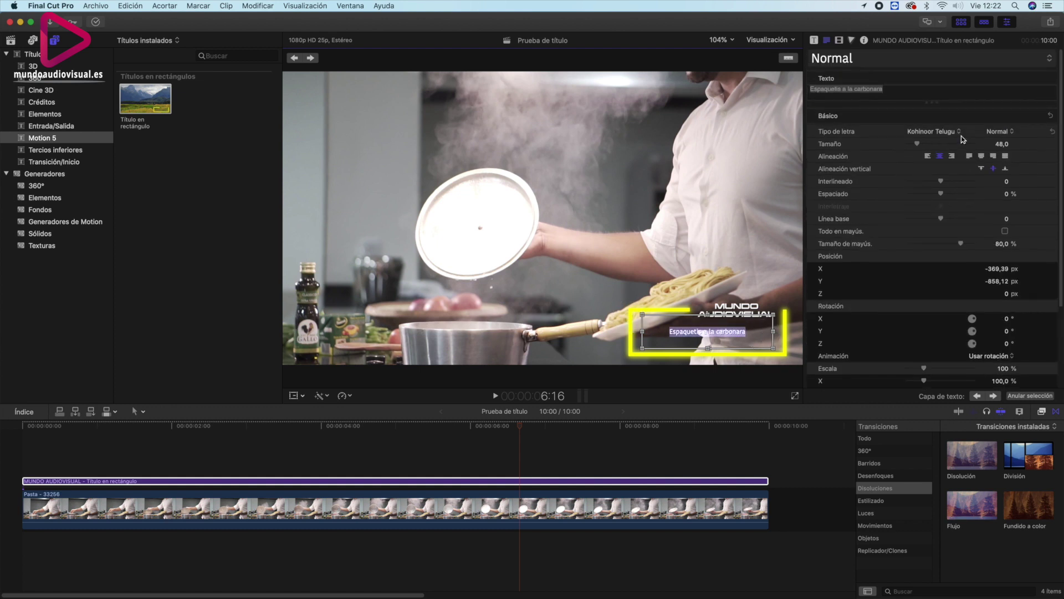
Style the dish name in Loopiejuice, size 83, line spacing -24, split over two lines.
{"action": "left_click", "coordinate": [961, 135]}
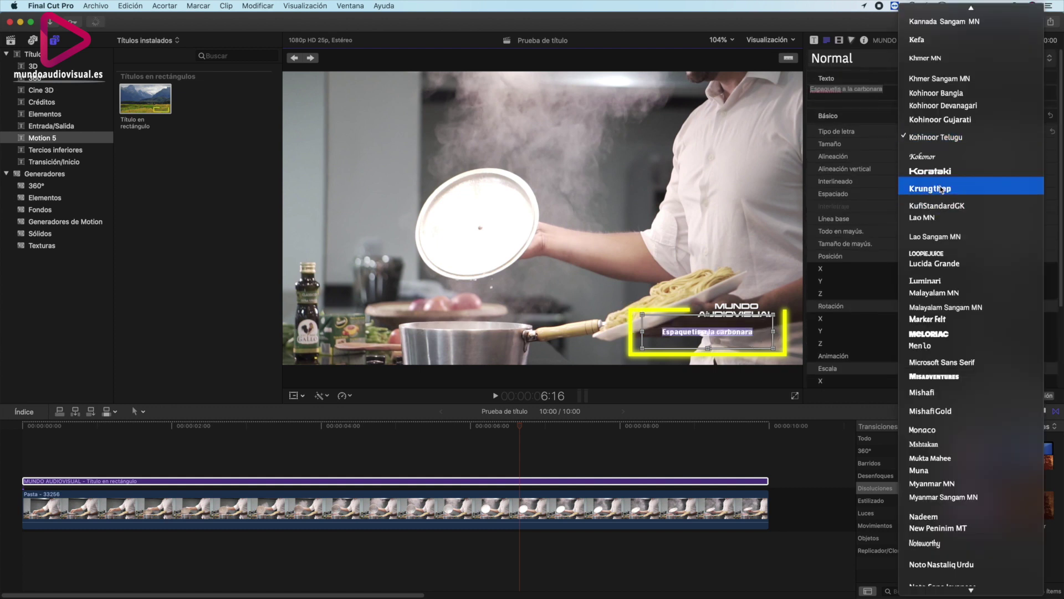
{"action": "left_click", "coordinate": [953, 286]}
{"action": "left_click_drag", "start_coordinate": [918, 144], "coordinate": [926, 142]}
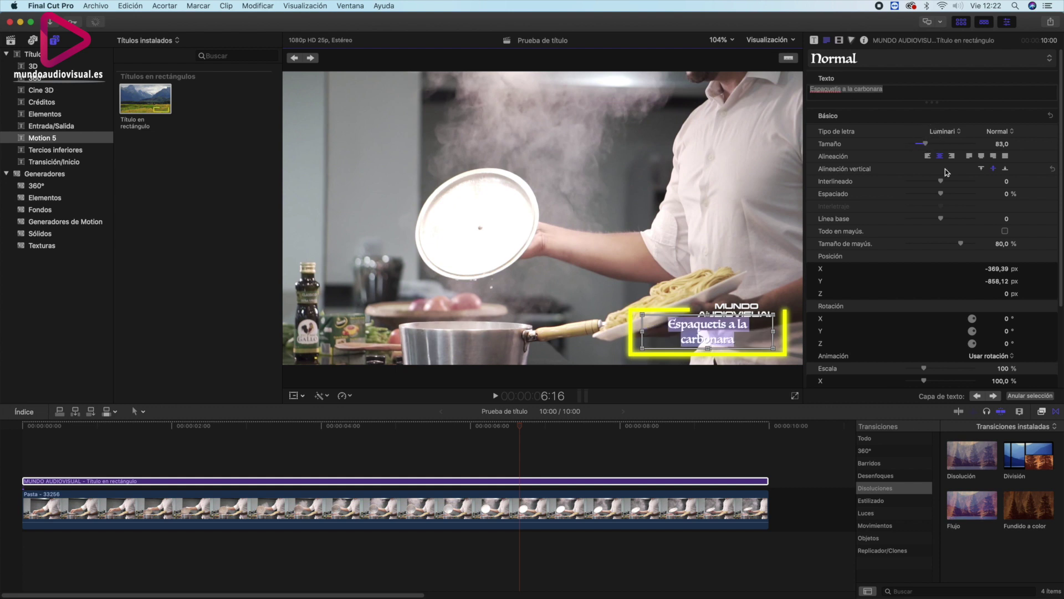
{"action": "left_click_drag", "start_coordinate": [942, 181], "coordinate": [933, 181]}
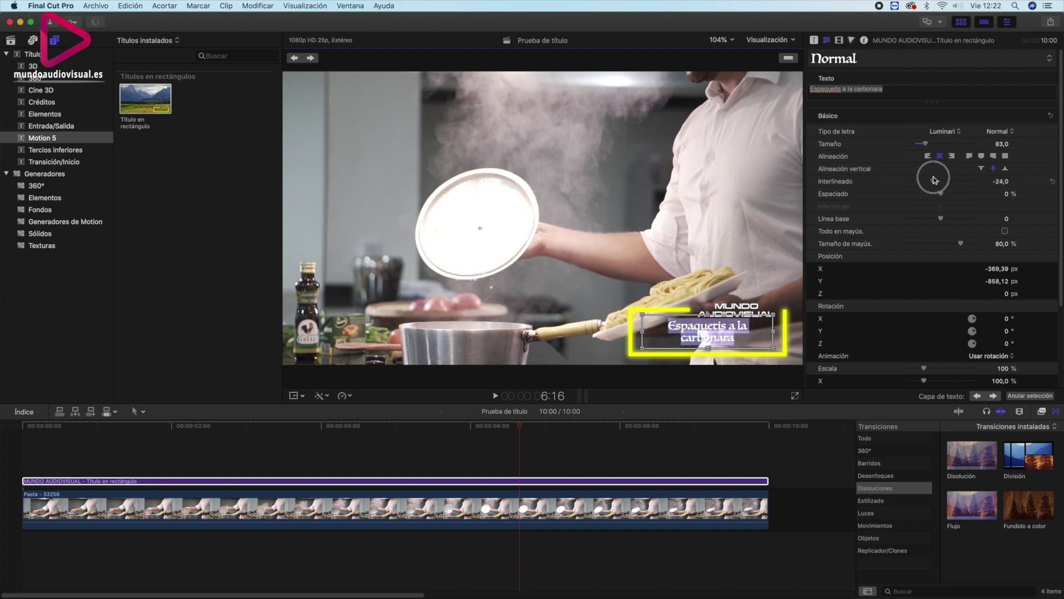
{"action": "left_click", "coordinate": [945, 131]}
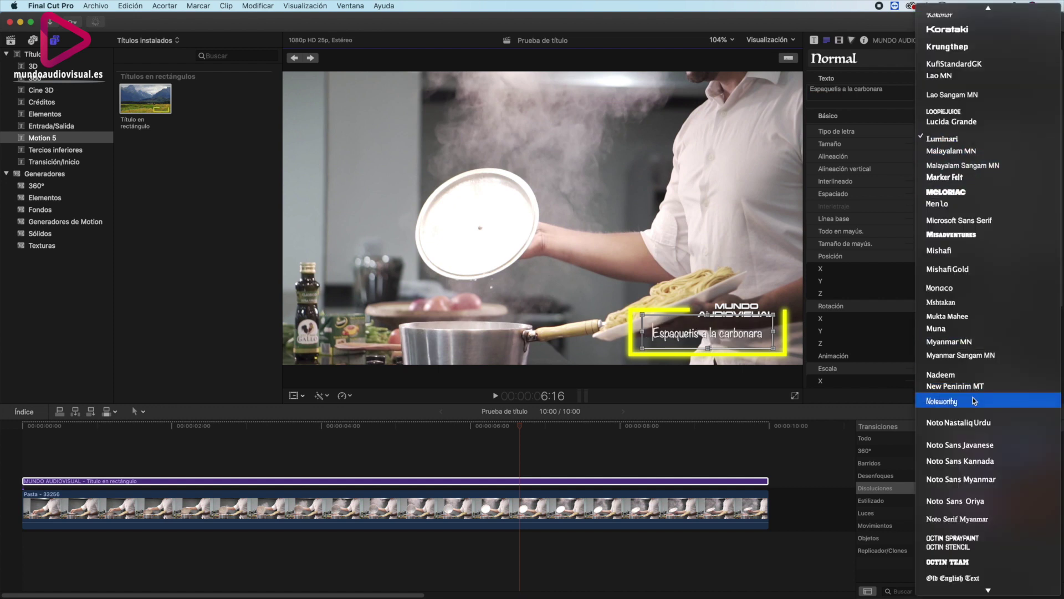
{"action": "left_click", "coordinate": [948, 237]}
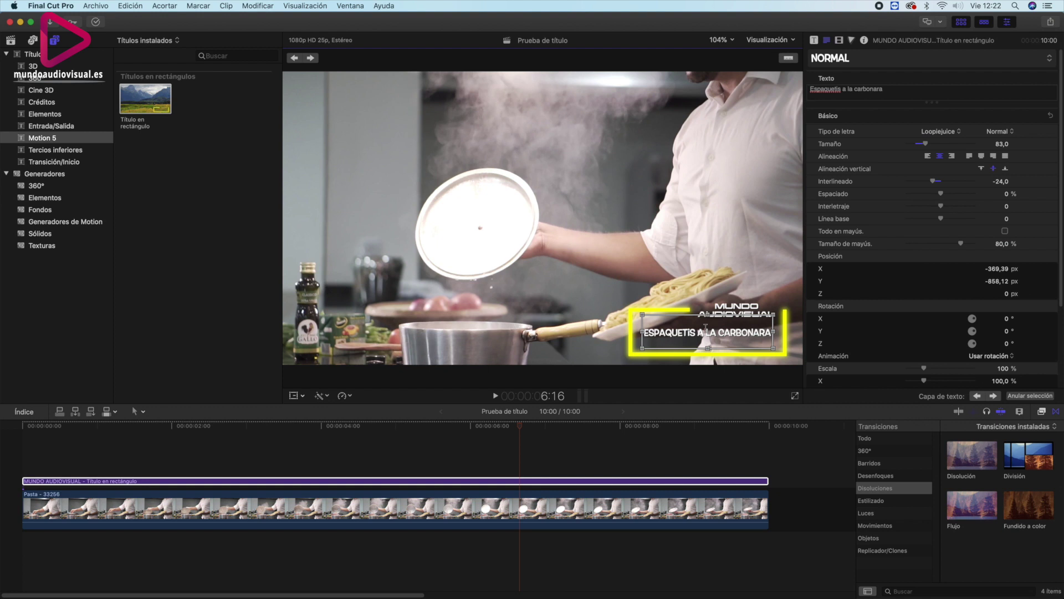
{"action": "key", "text": "Return"}
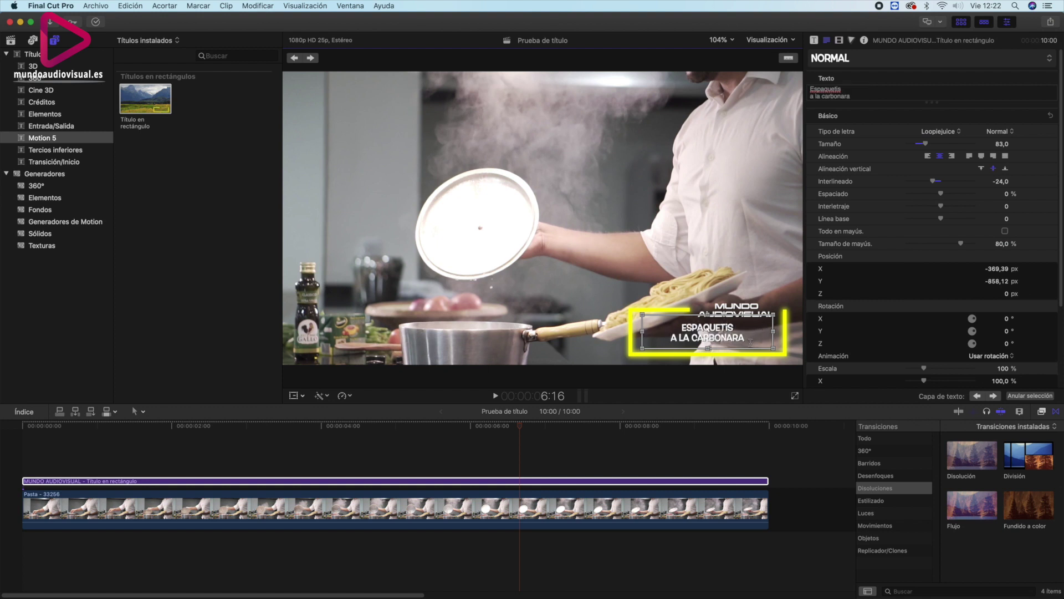
{"action": "key", "text": "super+a"}
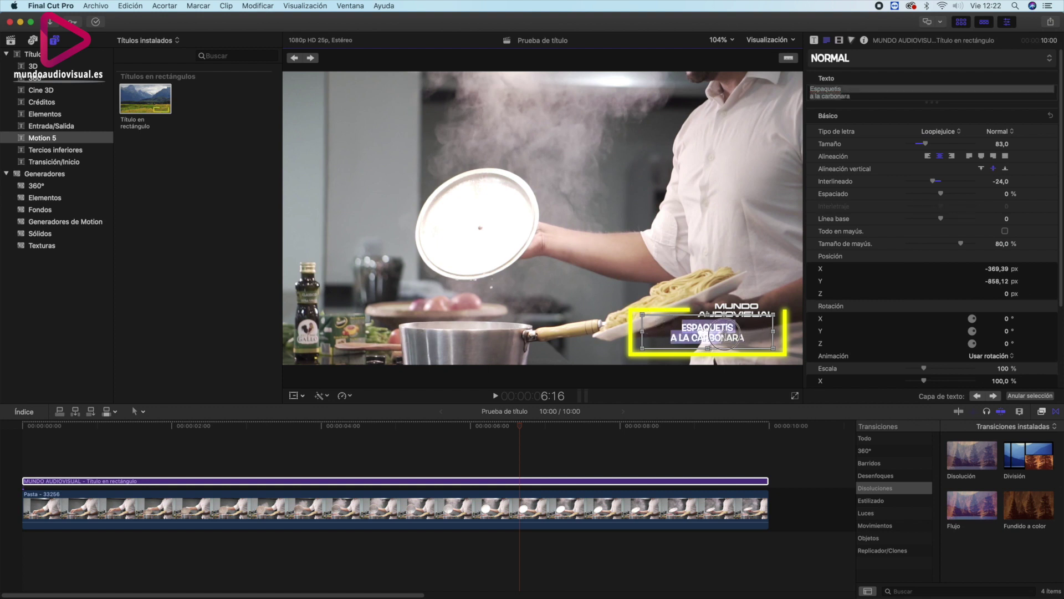
Nudge the dish title slightly down-left and preview the timeline.
{"action": "left_click_drag", "start_coordinate": [708, 331], "coordinate": [710, 336]}
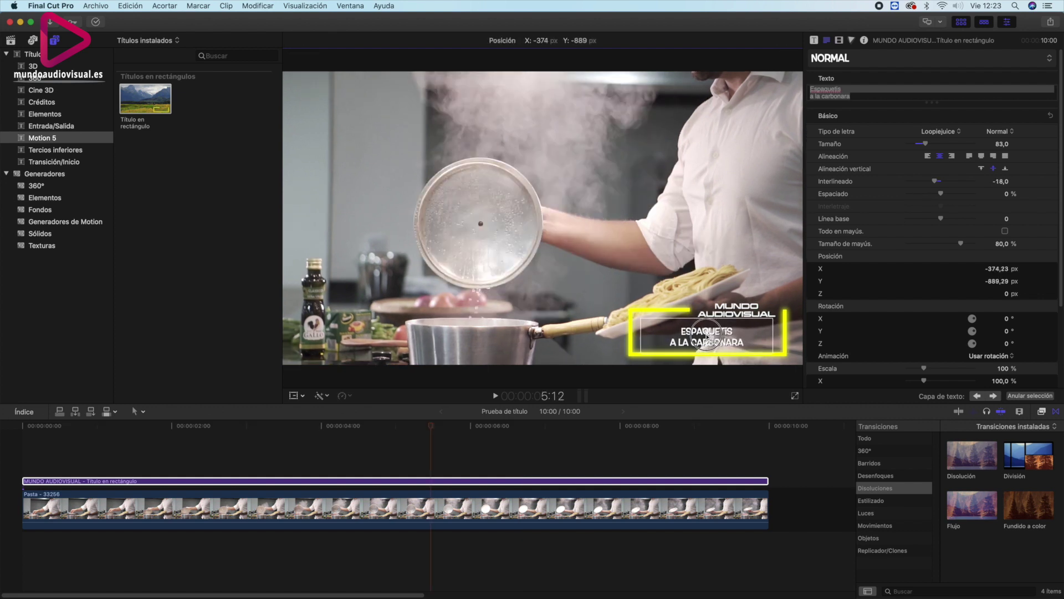
{"action": "left_click", "coordinate": [14, 470]}
{"action": "key", "text": "space"}
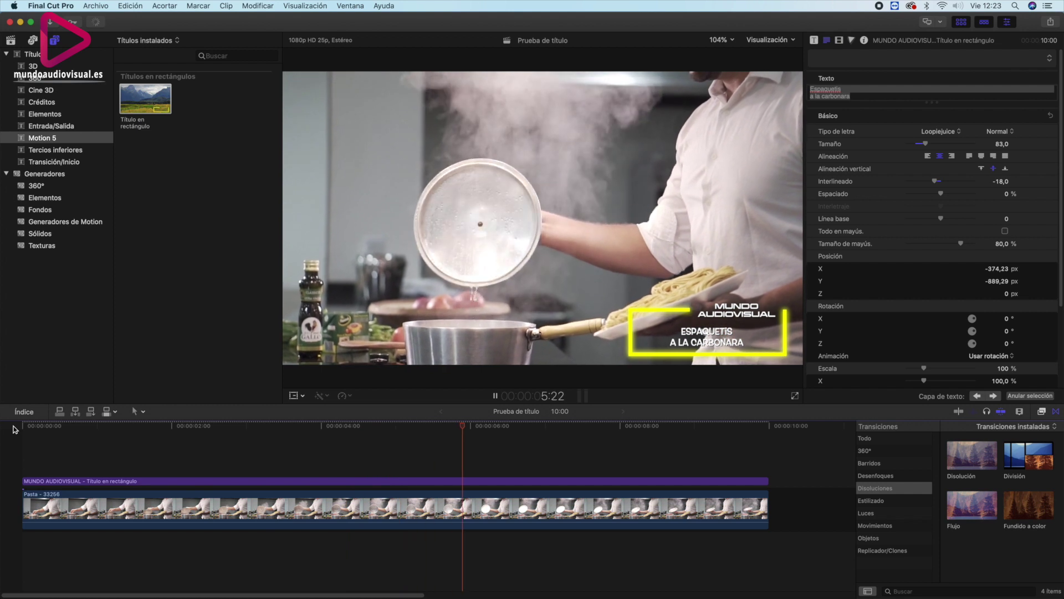
{"action": "key", "text": "space"}
Remove the line break so ESPAQUETIS A LA CARBONARA sits on one line, then replay.
{"action": "double_click", "coordinate": [703, 335]}
{"action": "left_click", "coordinate": [671, 340]}
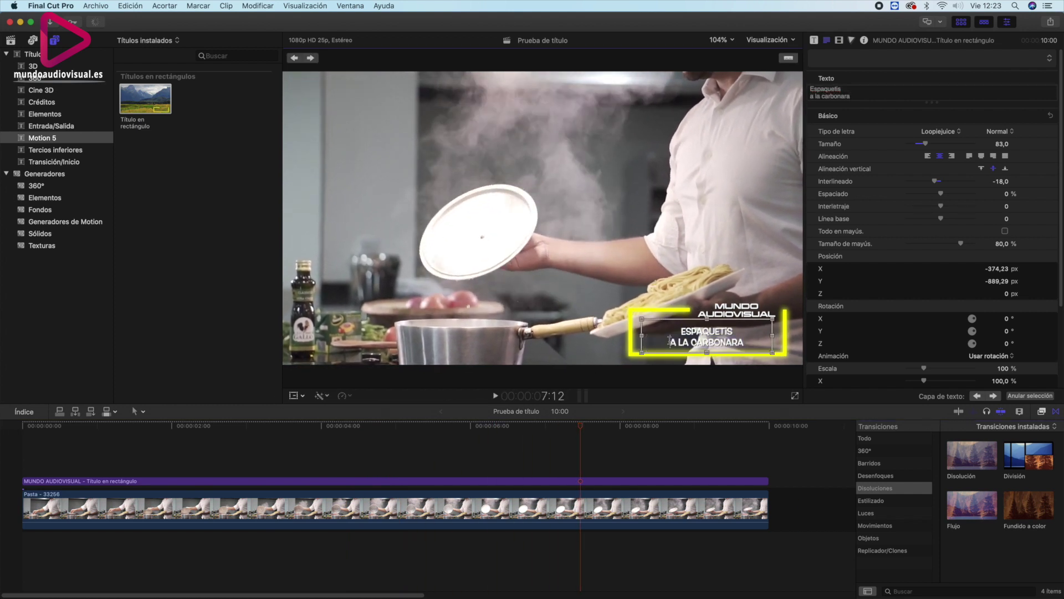
{"action": "key", "text": "BackSpace"}
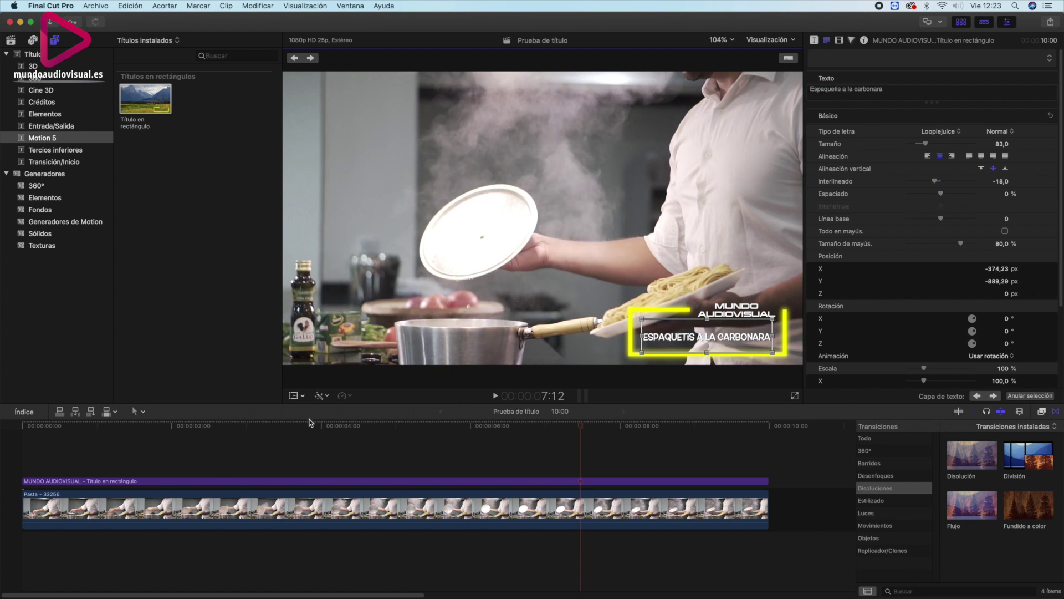
{"action": "left_click", "coordinate": [25, 425]}
{"action": "key", "text": "space"}
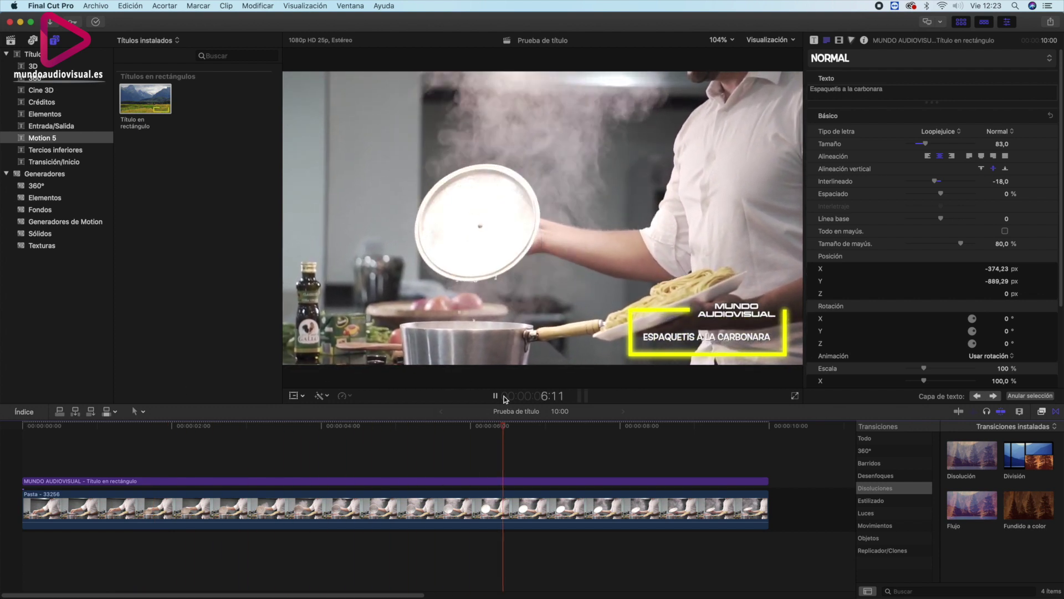
{"action": "key", "text": "space"}
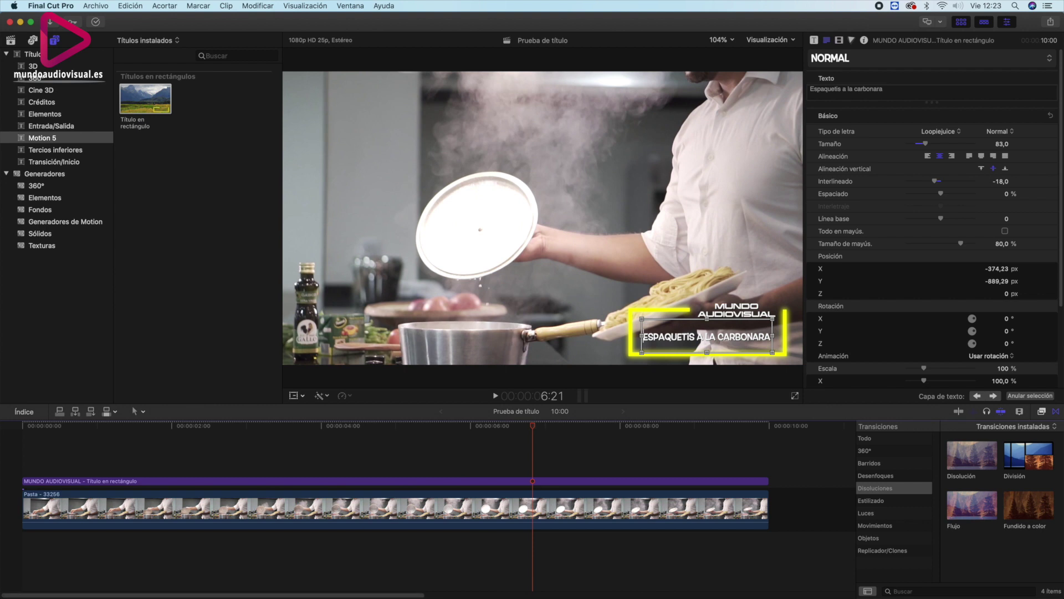
Add a Disolución transition at the end of the Pasta clip and fade the music.
{"action": "key", "text": "super+Tab"}
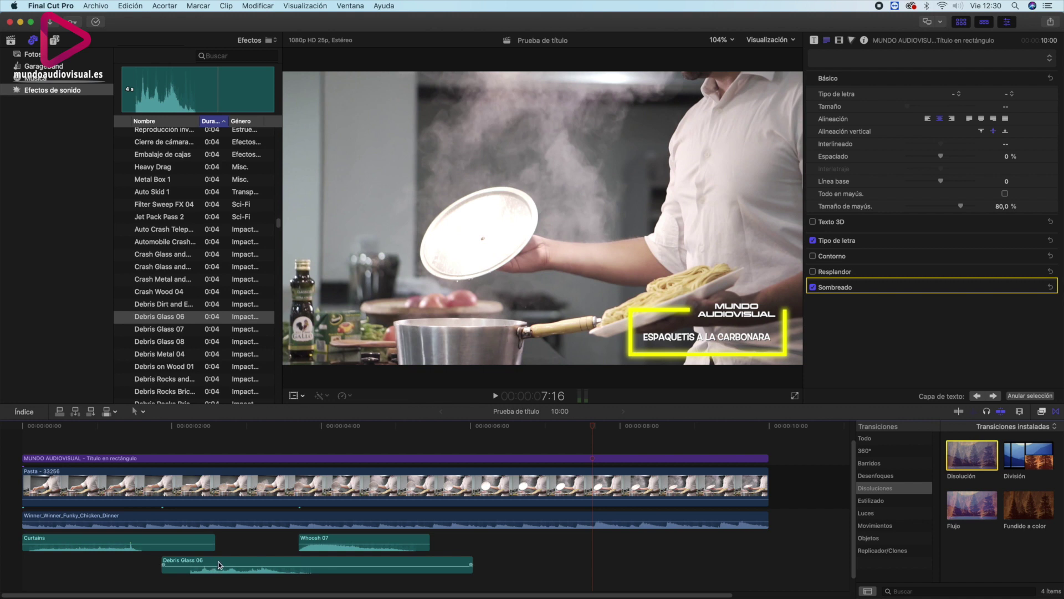
{"action": "double_click", "coordinate": [971, 456]}
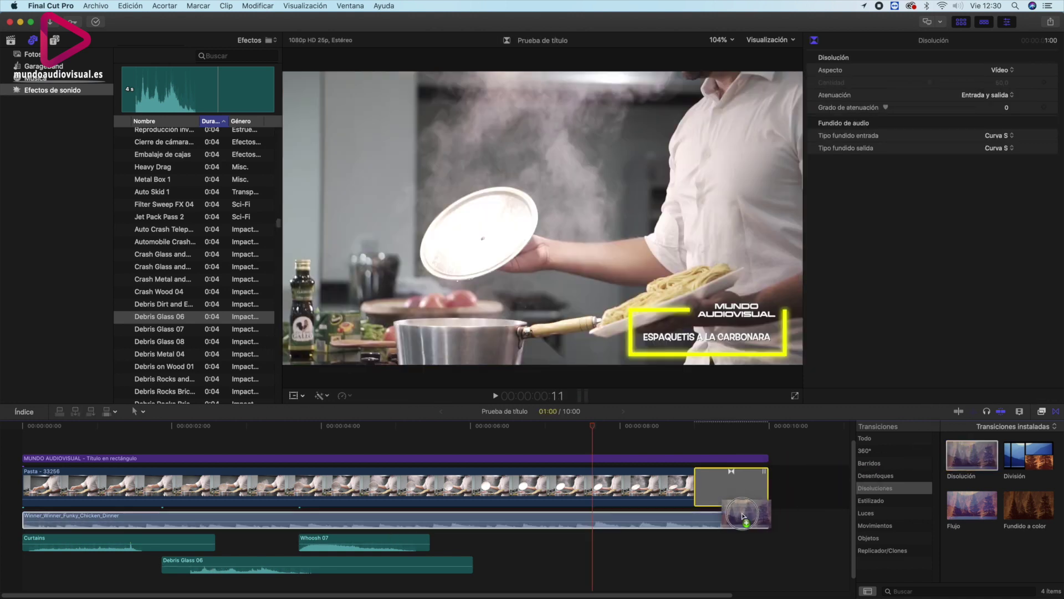
{"action": "left_click", "coordinate": [929, 460]}
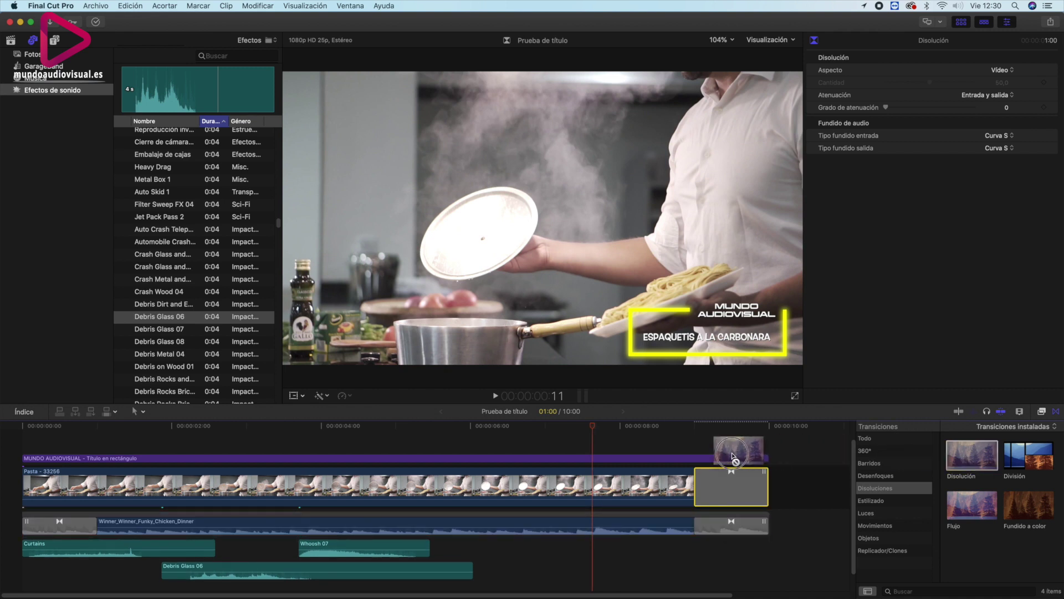
{"action": "left_click", "coordinate": [929, 434]}
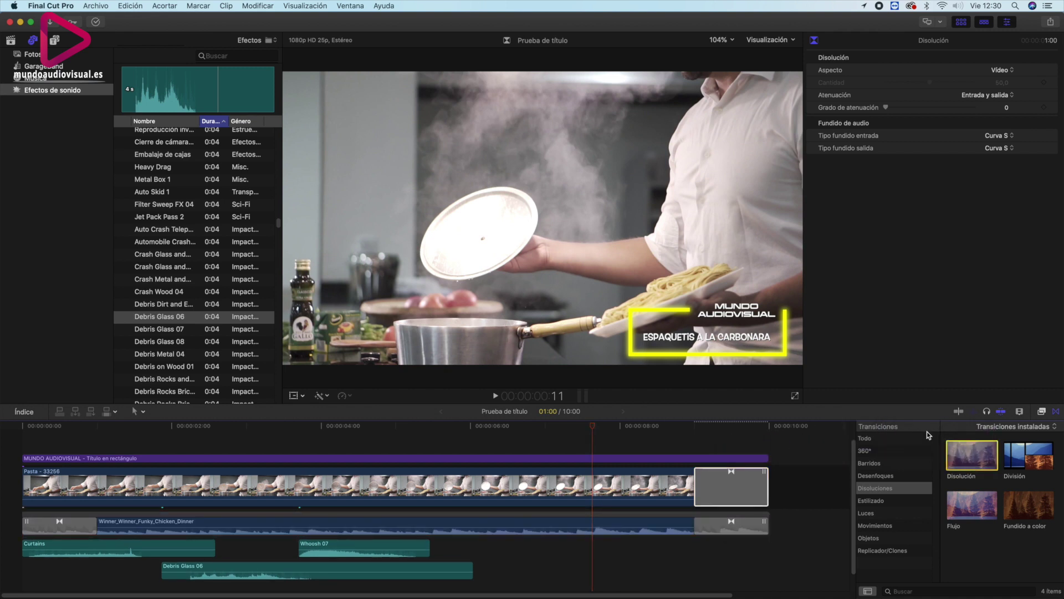
Return to the timeline start and open the master-file export settings.
{"action": "left_click", "coordinate": [16, 427]}
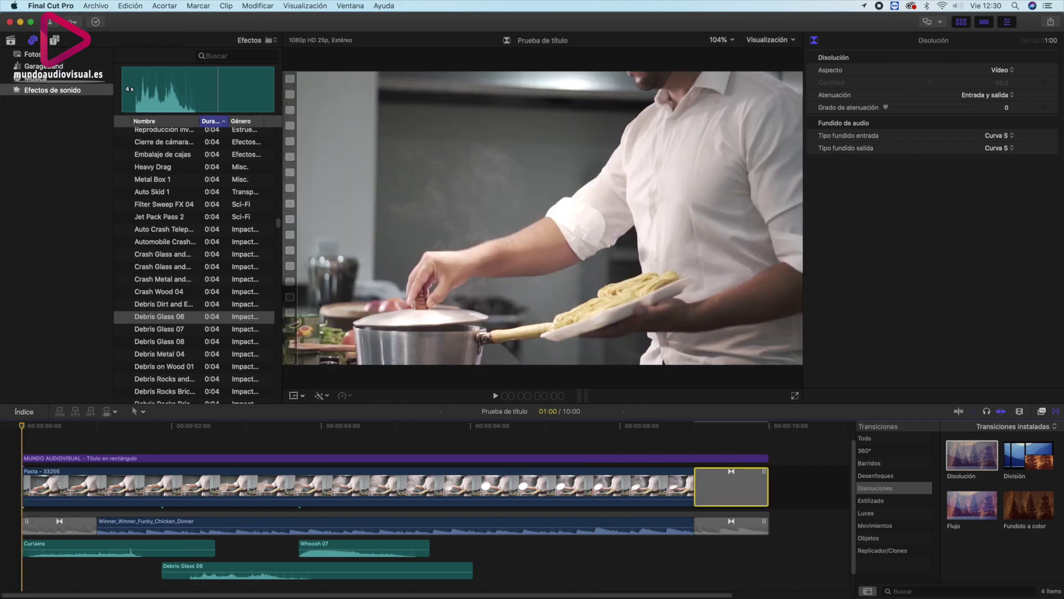
{"action": "key", "text": "super+e"}
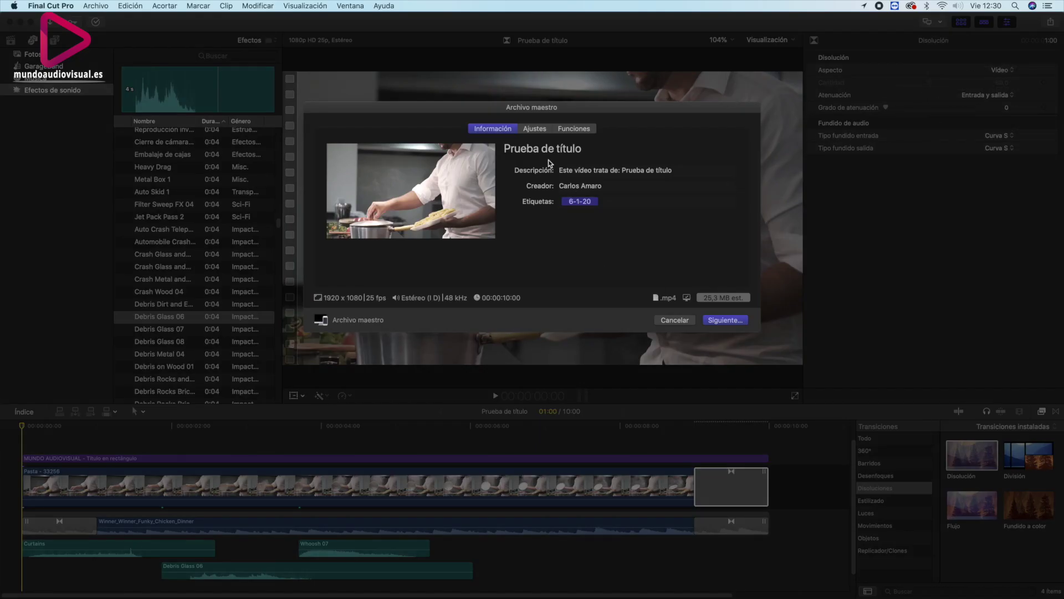
{"action": "left_click", "coordinate": [533, 132]}
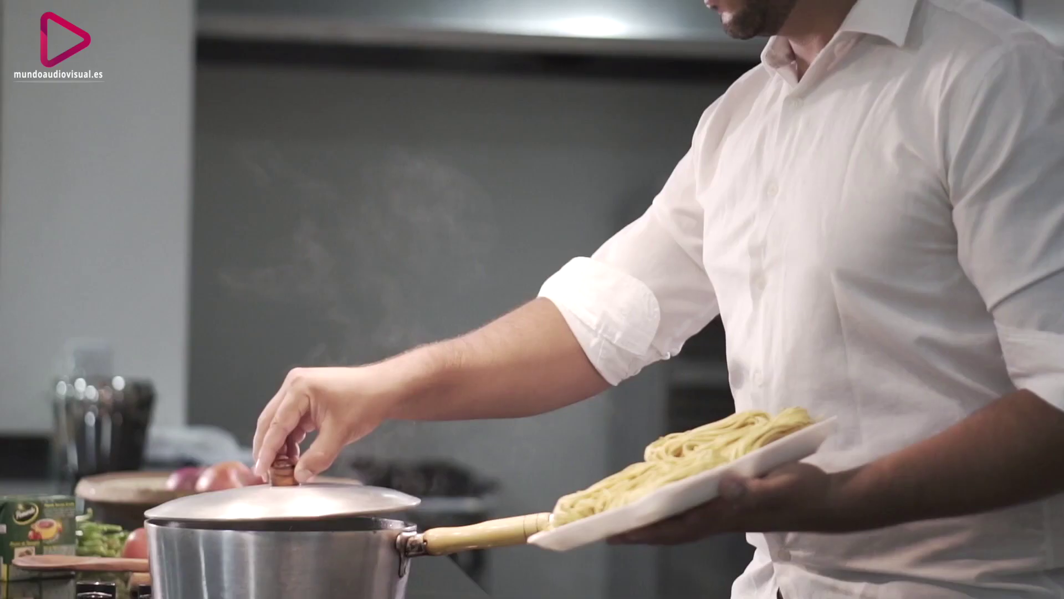